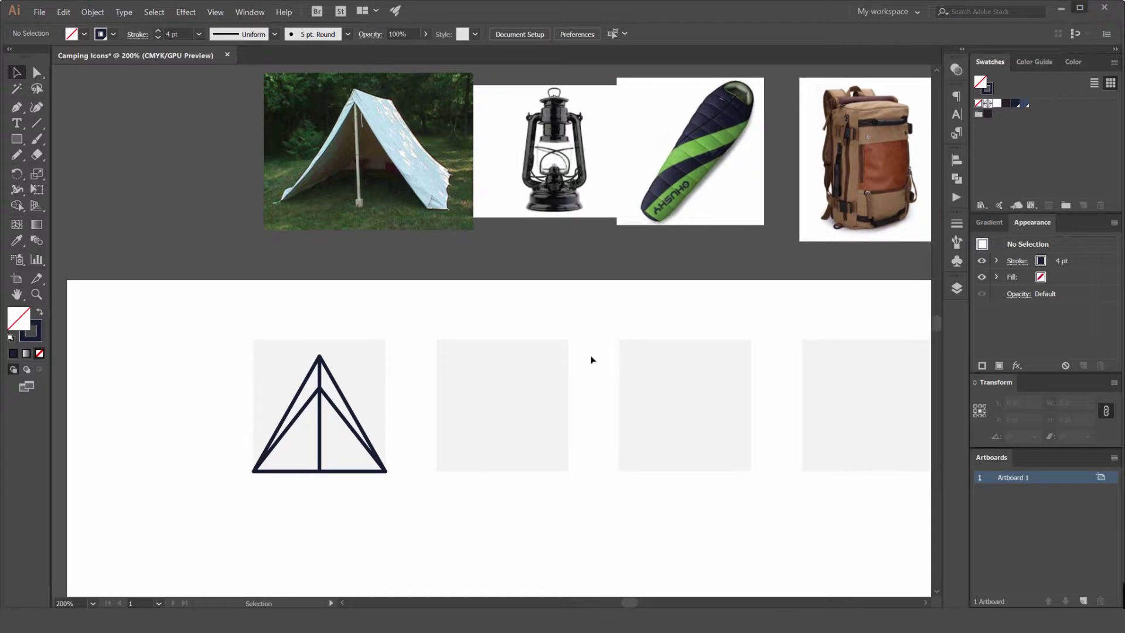
- Draw a rectangle about 45.5 by 53 pt at the top of the second grey square
key("space")
left_click_drag(535, 318, 568, 298)
left_click_drag(536, 353, 557, 338)
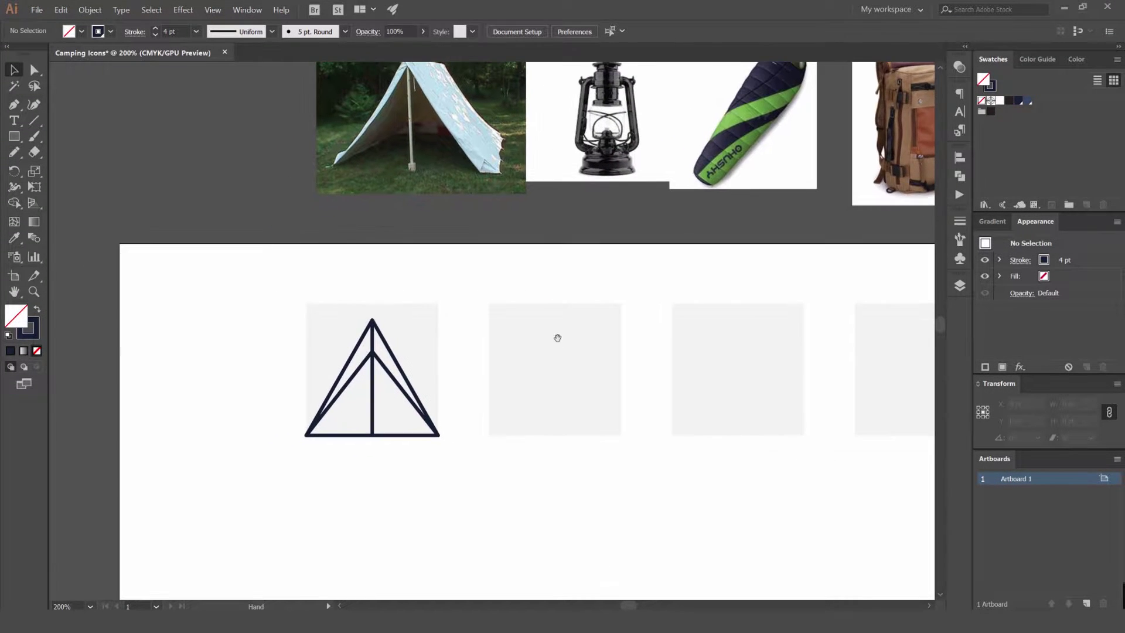
left_click_drag(539, 305, 580, 351)
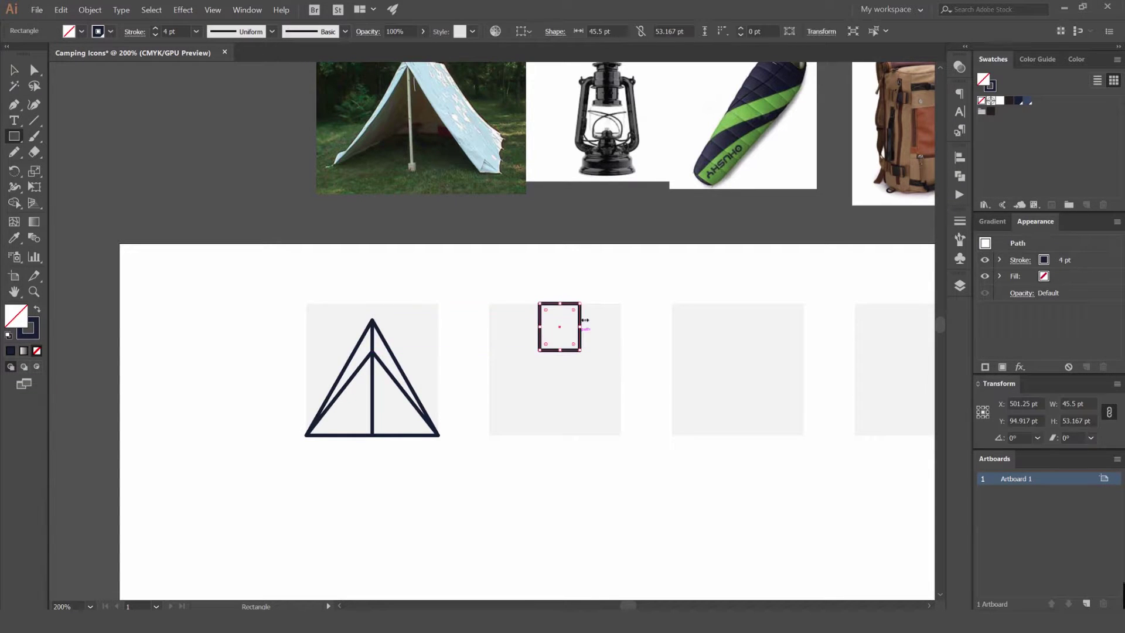
scroll(580, 308, "up", 1)
key("v")
- Centre the rectangle horizontally in the second grey square at X 496 pt, along the square's upper edge
left_click(593, 286)
left_click_drag(566, 303, 557, 303)
scroll(548, 330, "up", 3)
mouse_move(554, 255)
left_mouse_down()
mouse_move(570, 255)
mouse_move(547, 254)
mouse_move(558, 256)
left_mouse_up()
scroll(648, 206, "down", 4)
left_click(663, 199)
left_click_drag(663, 199, 586, 283)
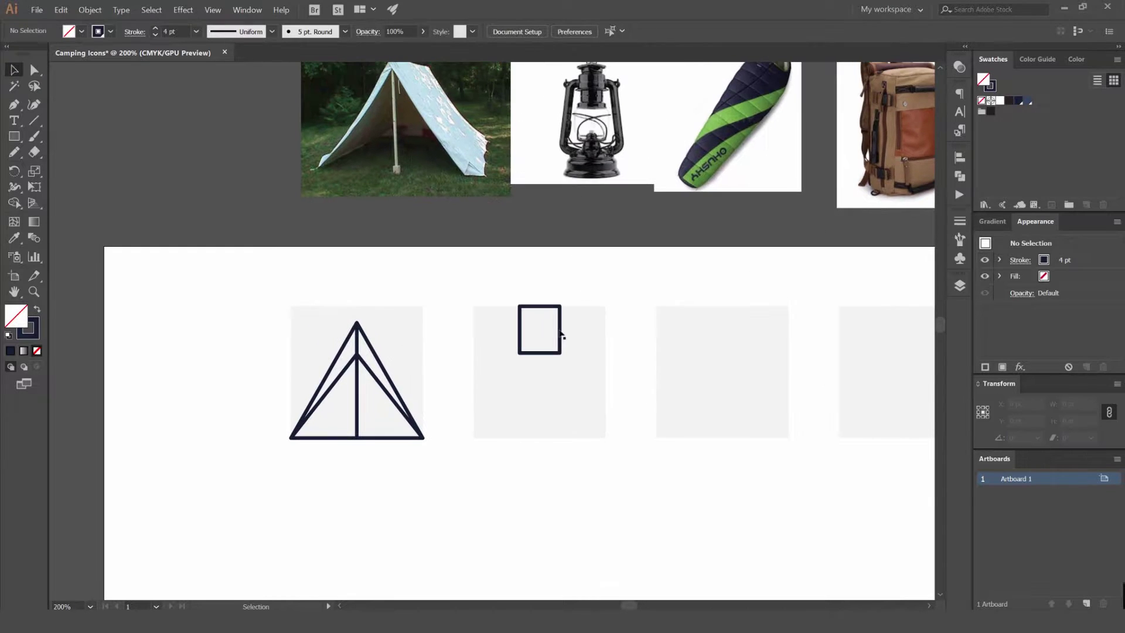
- Narrow the rectangle to about 33 by 46 pt and compare its stroke weight with the tent icon's lines
left_click(542, 354)
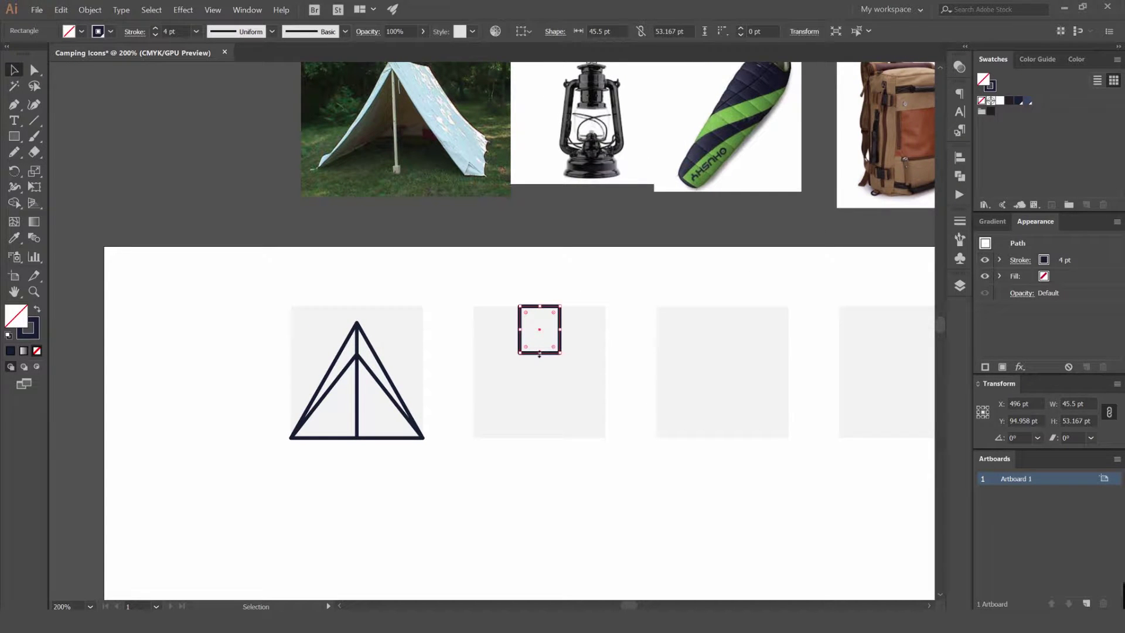
left_click_drag(561, 331, 540, 348)
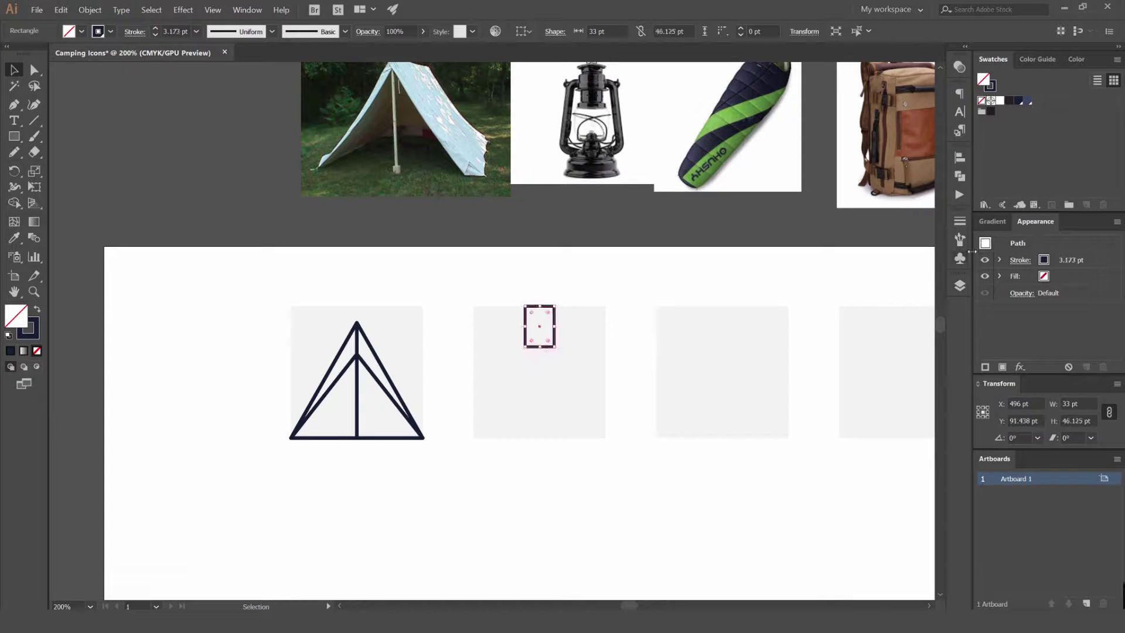
left_click(358, 331)
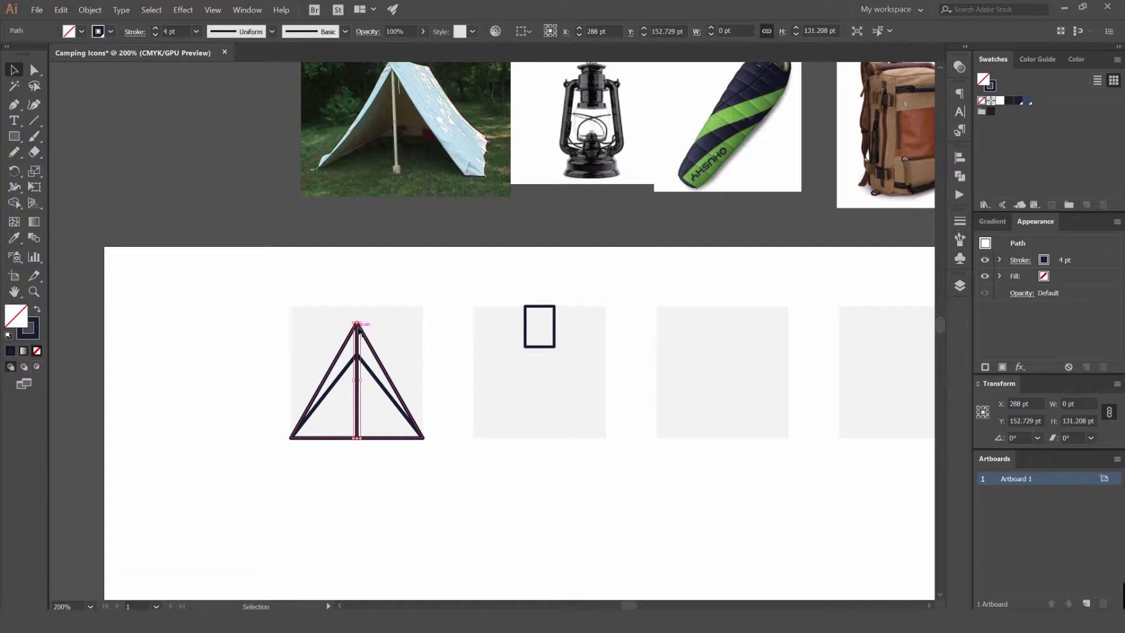
left_click(961, 223)
left_click(382, 363)
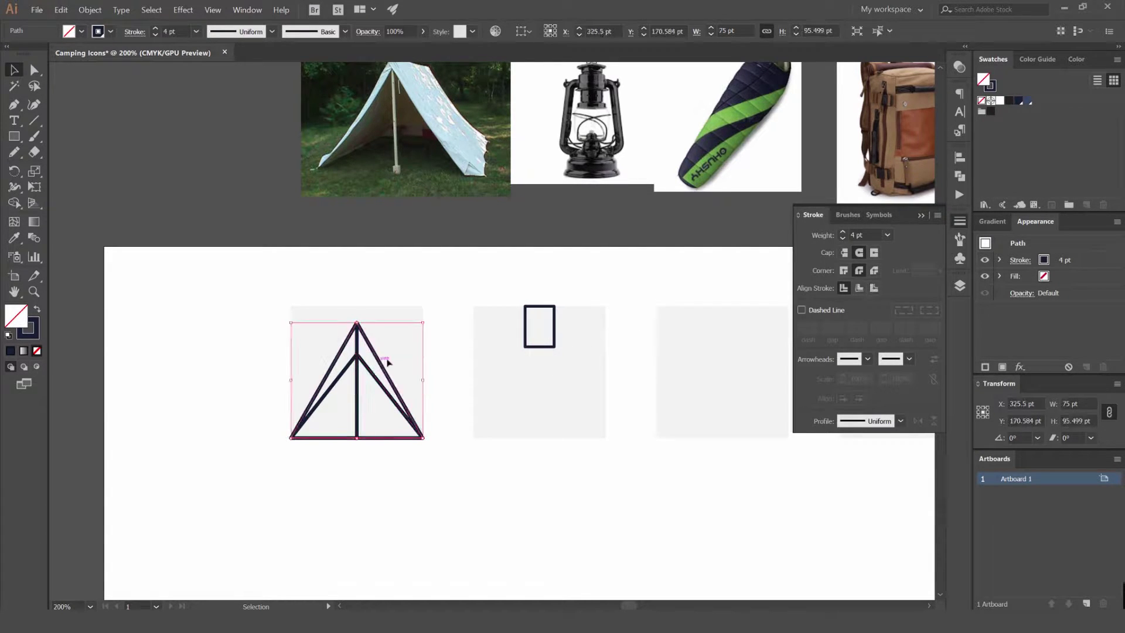
left_click(539, 307)
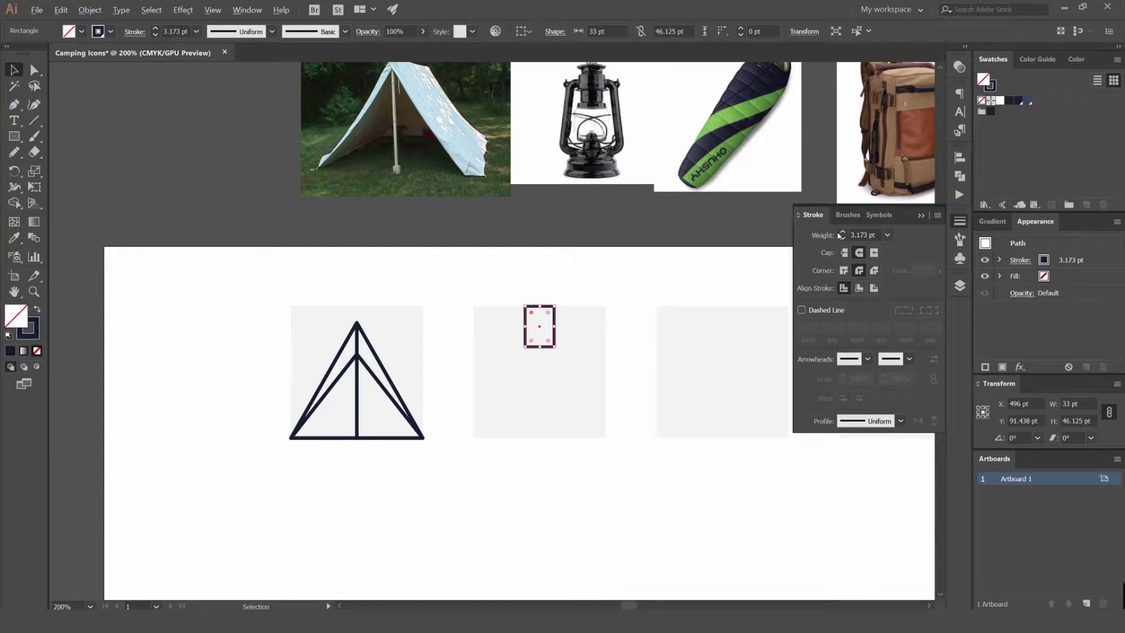
- Shrink the rectangle from its centre to about 12 by 17 pt
scroll(574, 331, "up", 3)
left_click(637, 248)
left_click(512, 284)
left_click_drag(511, 257, 495, 268)
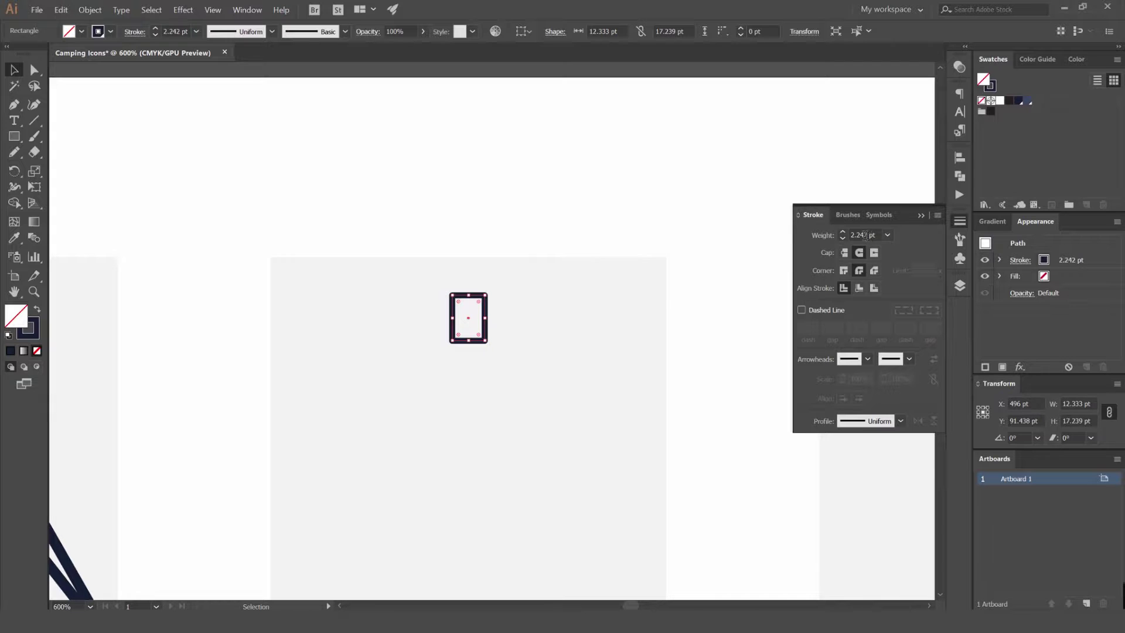
- Turn off Scale Strokes & Effects and enlarge the rectangle from its centre to about 99 by 138 pt
left_click(1116, 383)
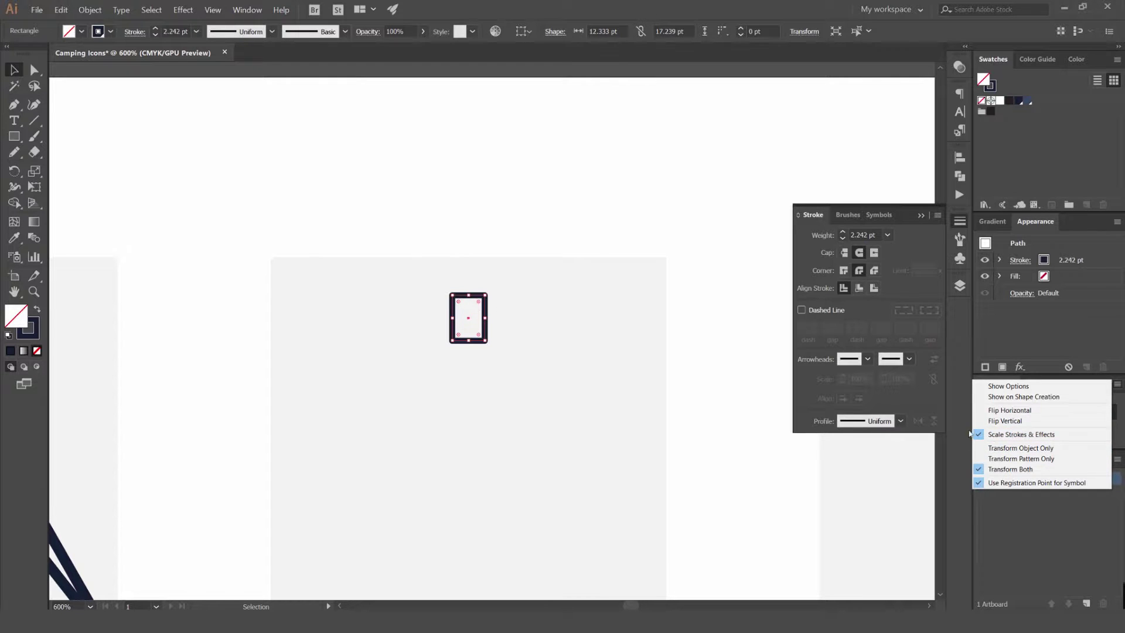
left_click(995, 434)
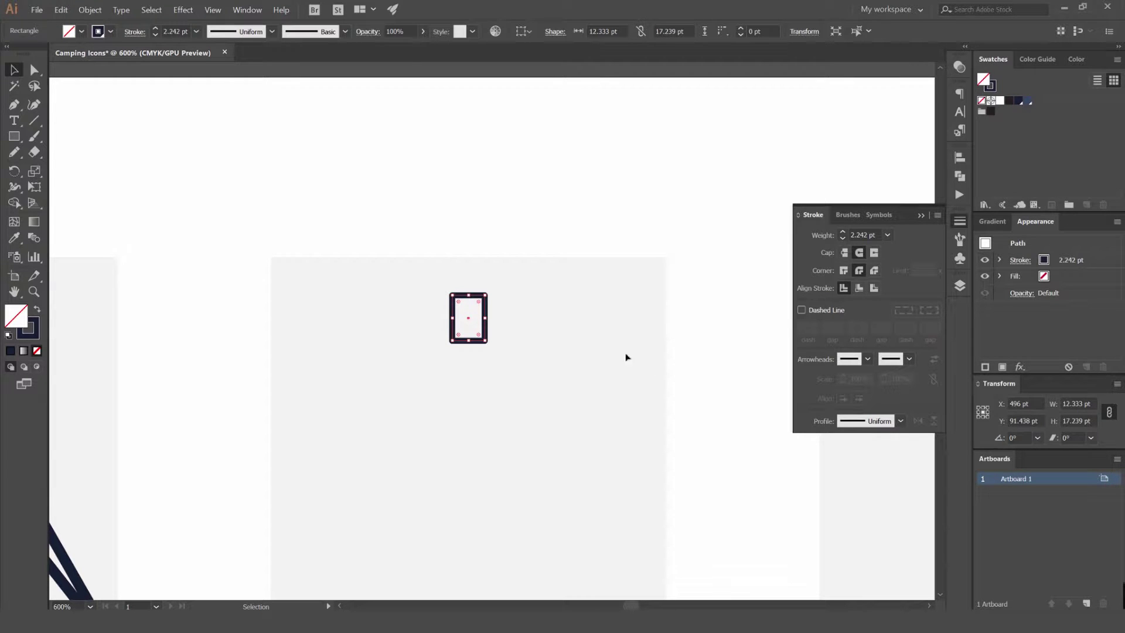
left_click_drag(486, 296, 760, 137)
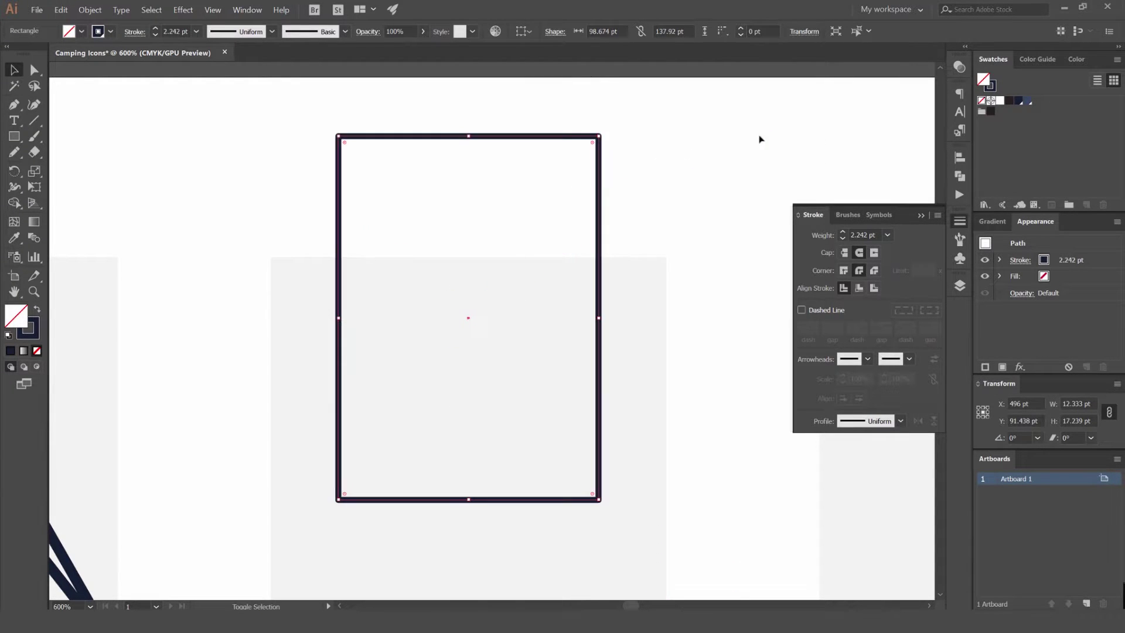
- Set the rectangle's stroke weight to 2 pt and shrink the shape to about 13 by 18 pt
left_click(843, 238)
scroll(593, 215, "down", 4)
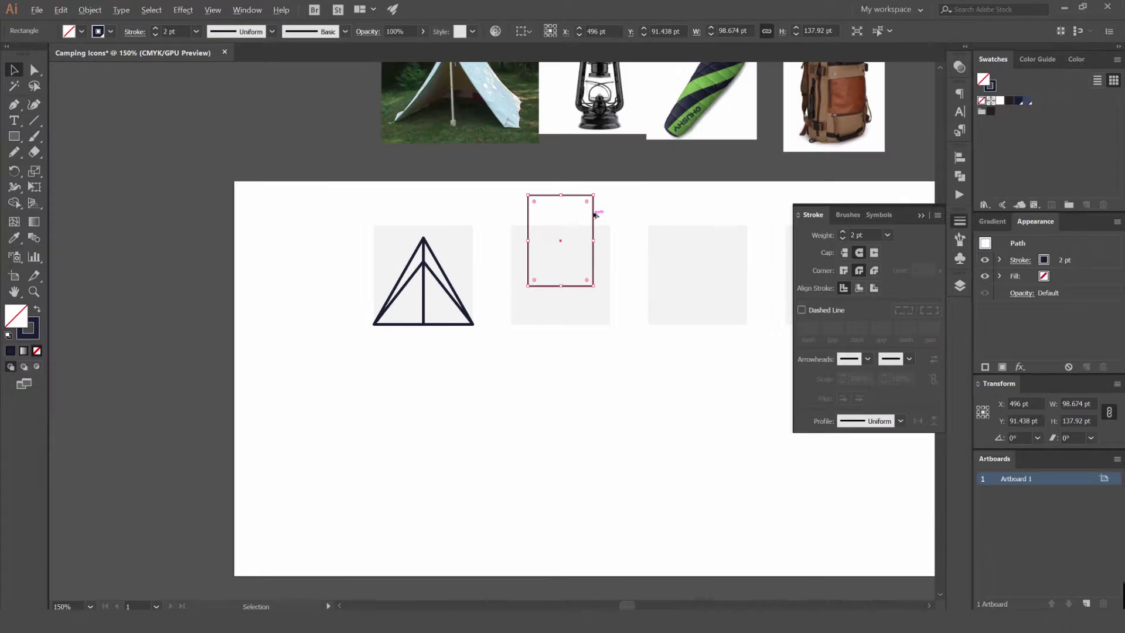
mouse_move(597, 196)
left_mouse_down()
mouse_move(657, 201)
mouse_move(560, 247)
left_mouse_up()
scroll(658, 202, "up", 7)
left_click(661, 209)
scroll(573, 239, "down", 7)
left_click(609, 202)
left_click(580, 146)
left_click_drag(579, 137, 489, 190)
scroll(533, 200, "up", 10)
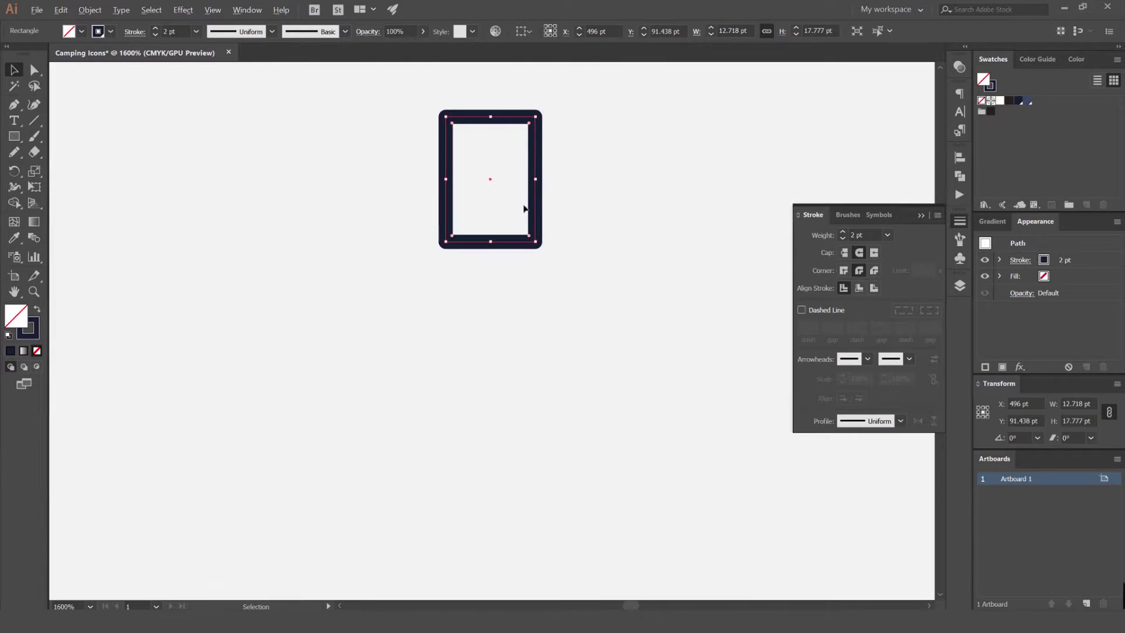
- Resize the rectangle to about 33 by 46 pt and turn Scale Strokes & Effects back on
scroll(540, 199, "down", 8)
left_click_drag(539, 182, 562, 164)
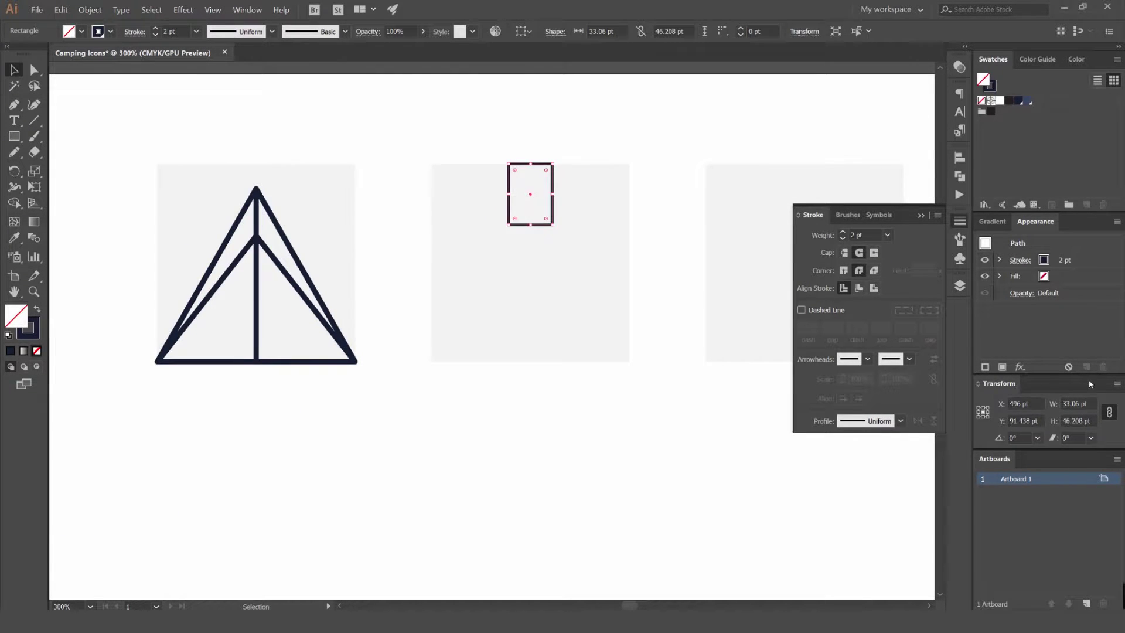
left_click(1117, 385)
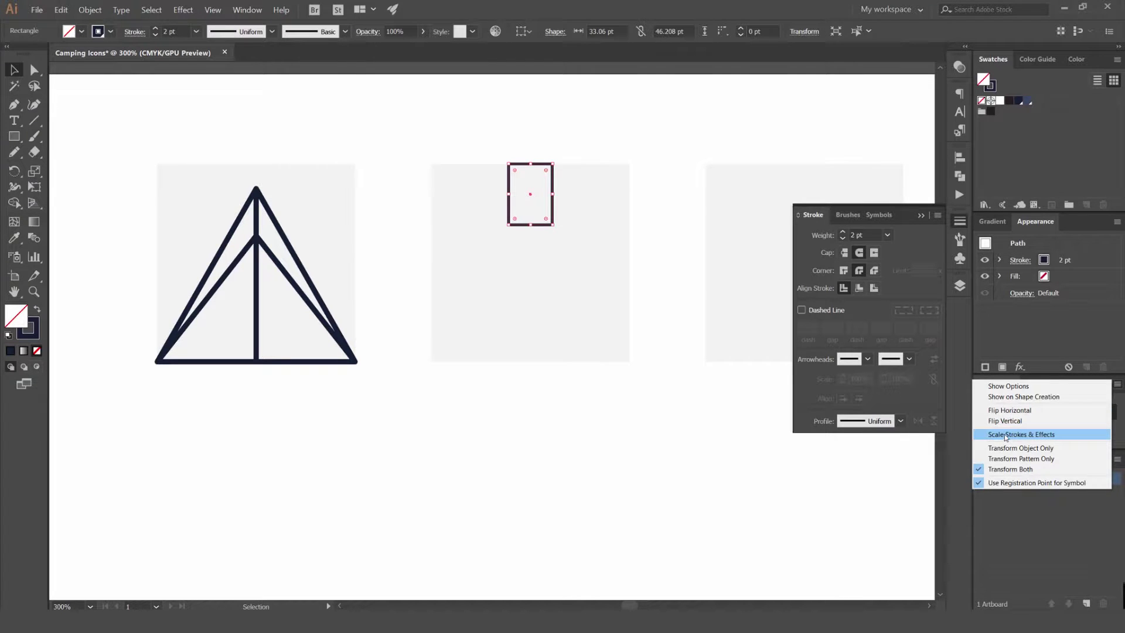
left_click(1006, 434)
key("ctrl+=")
key("ctrl+=")
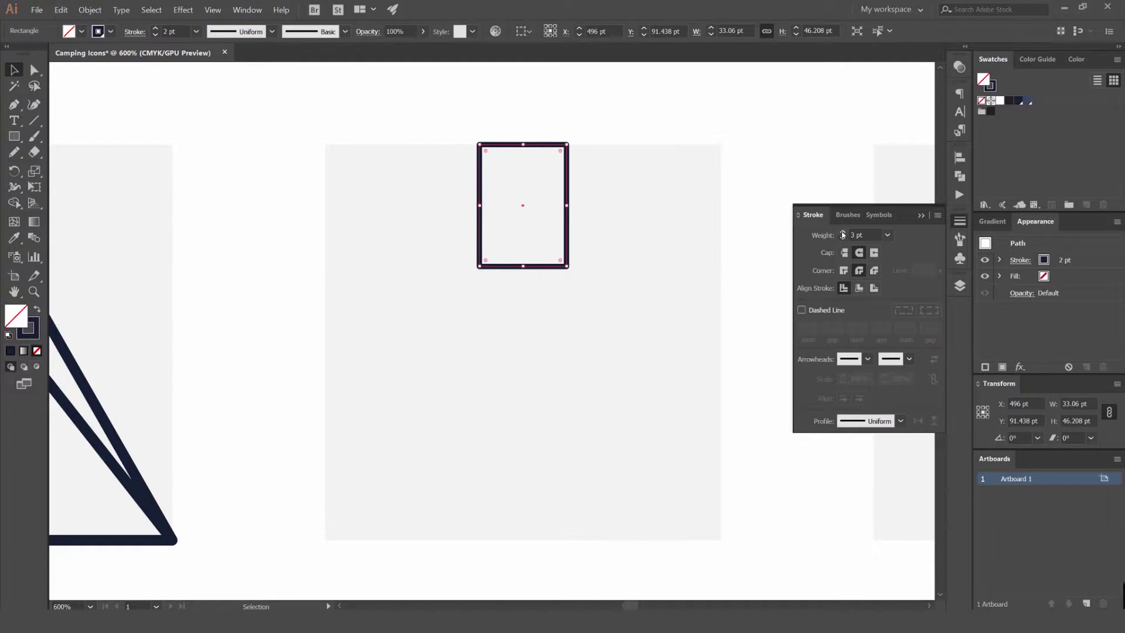
- Increase the rectangle's stroke weight and enlarge the shape from its centre to about 152 by 212 pt
left_click(842, 234)
scroll(579, 161, "down", 3)
left_click_drag(575, 156, 809, 83)
scroll(740, 119, "down", 3)
scroll(718, 122, "up", 4)
scroll(653, 178, "up", 3)
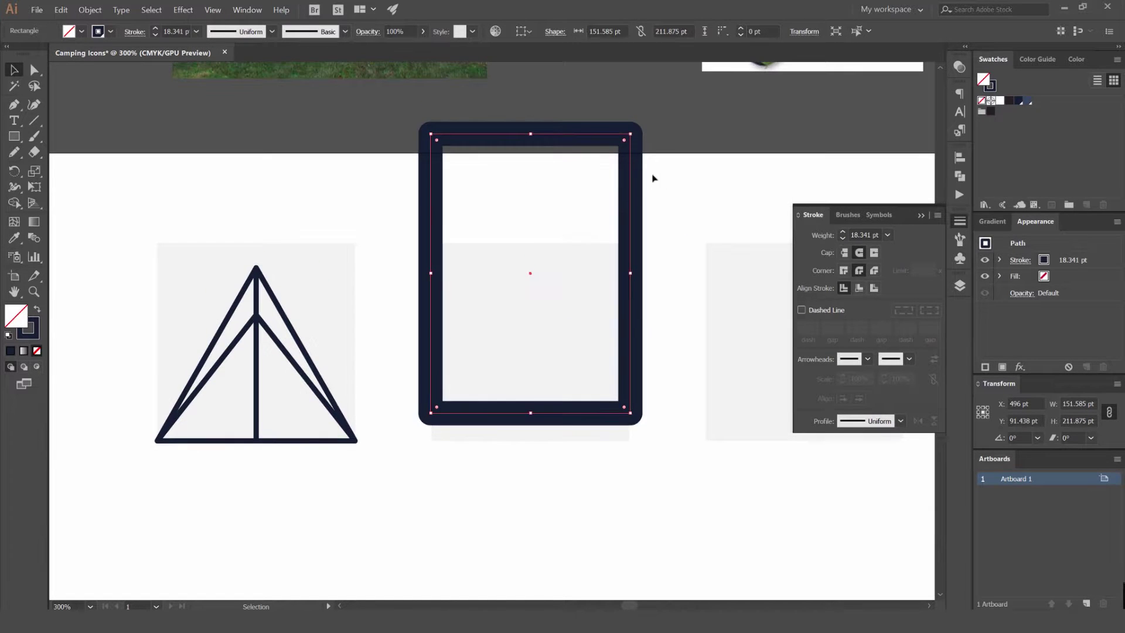
- Shrink the rectangle from its centre to about 32 by 45 pt inside the second grey square
mouse_move(636, 144)
left_mouse_down()
mouse_move(550, 211)
mouse_move(556, 196)
left_mouse_up()
scroll(544, 251, "up", 3)
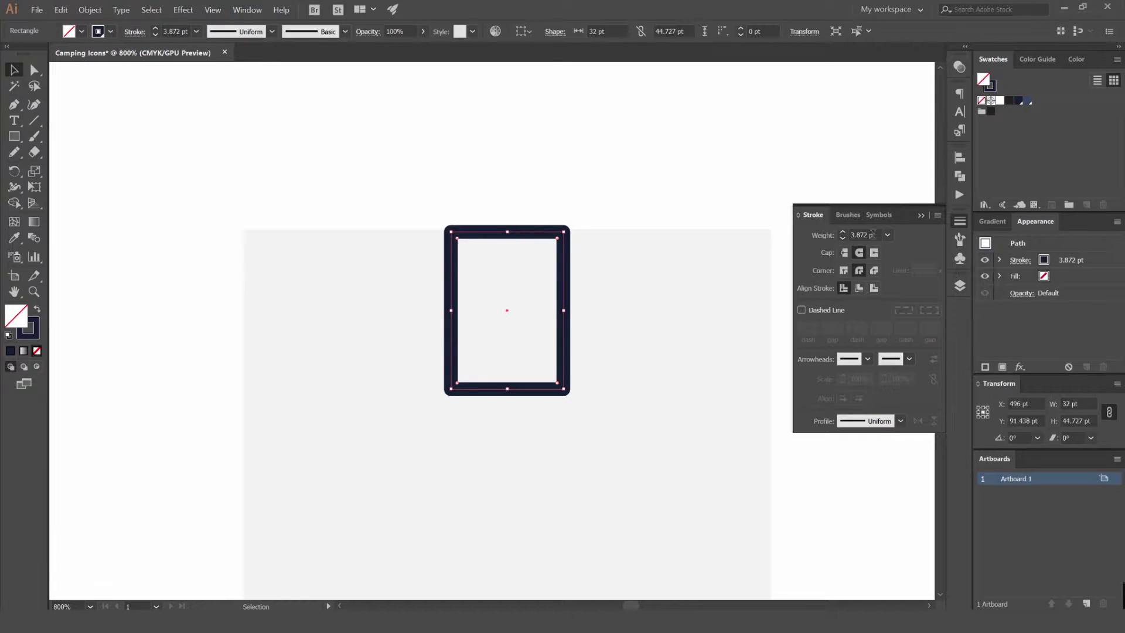
left_click(647, 197)
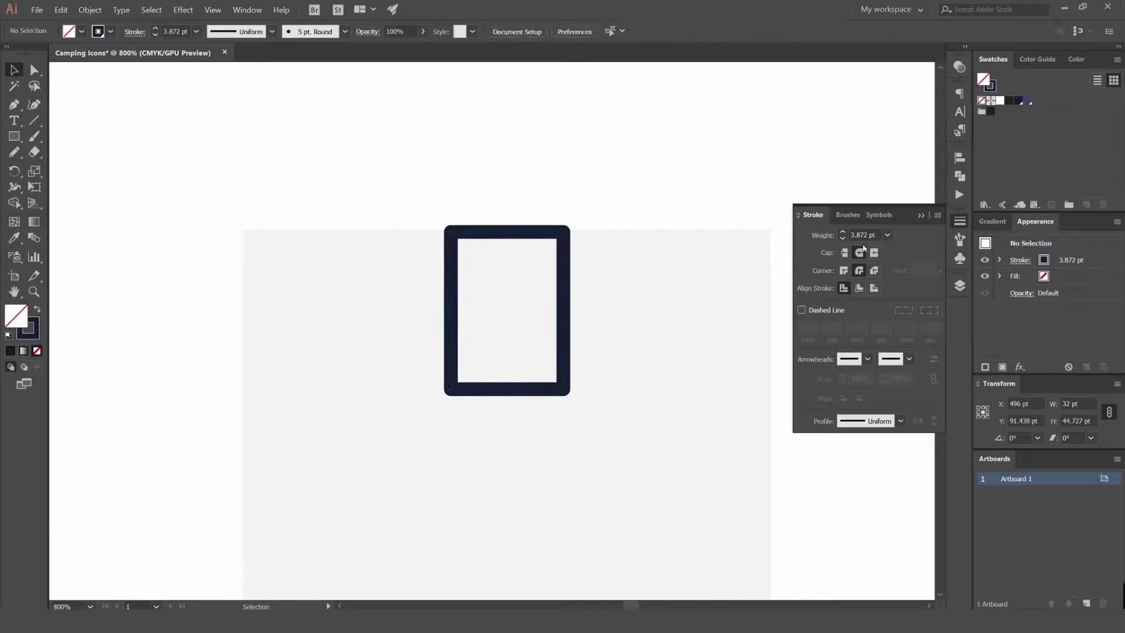
- Extend the rectangle's top edge to the grey square's upper edge and set its stroke weight to 4 pt
left_click(561, 230)
type("4")
key("Return")
left_click(690, 183)
mouse_move(507, 233)
left_mouse_down()
mouse_move(507, 263)
mouse_move(515, 229)
left_mouse_up()
key("ctrl+z")
left_click(567, 207)
left_click(564, 248)
type("4")
key("Return")
- Shorten the rectangle slightly from its bottom edge
left_click_drag(564, 197, 593, 159)
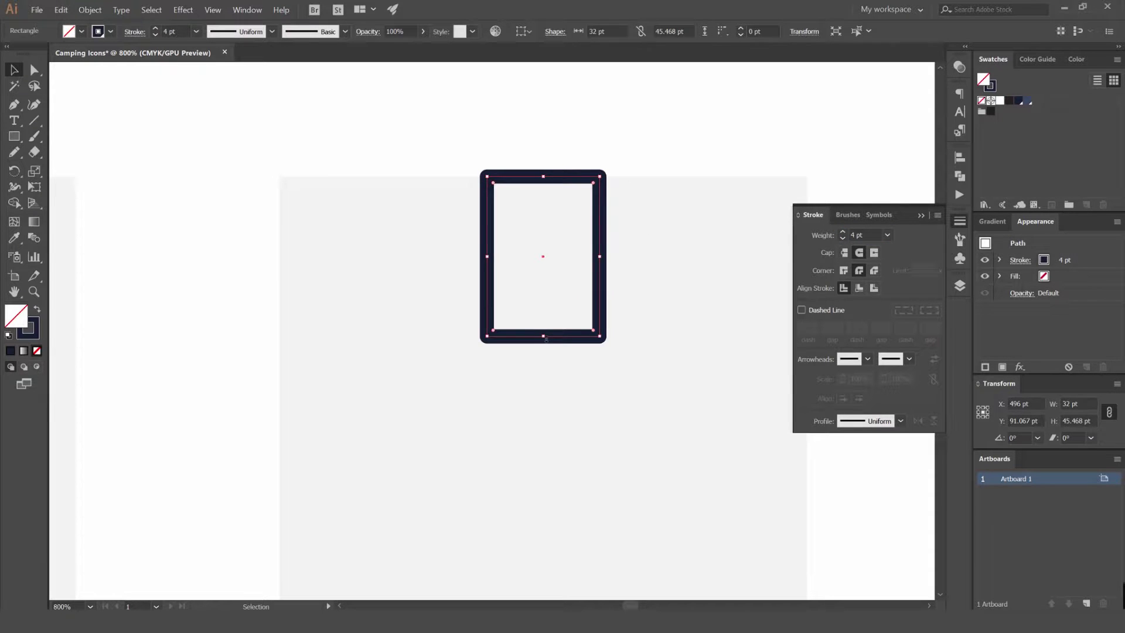
left_click_drag(544, 339, 544, 329)
left_click(455, 261)
- Draw a thin horizontal bar extending left from the top-left corner of the central rectangle
key("m")
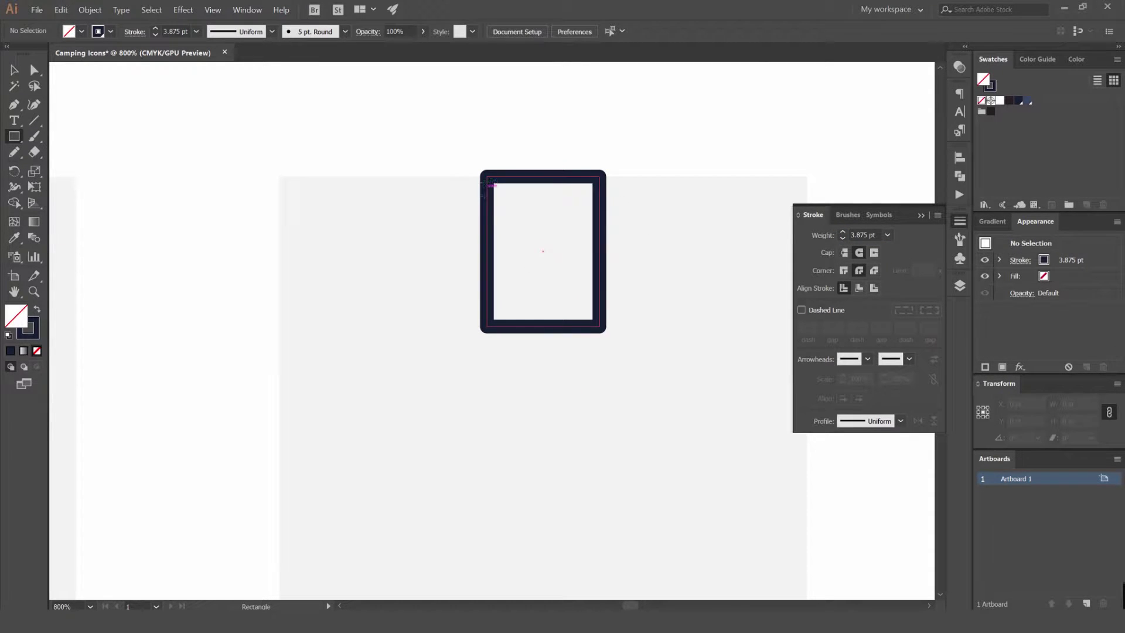
left_click_drag(486, 177, 325, 228)
key("v")
scroll(443, 175, "down", 4)
left_click(483, 153)
left_click_drag(470, 171, 468, 250)
scroll(469, 251, "down", 1)
scroll(464, 267, "up", 2)
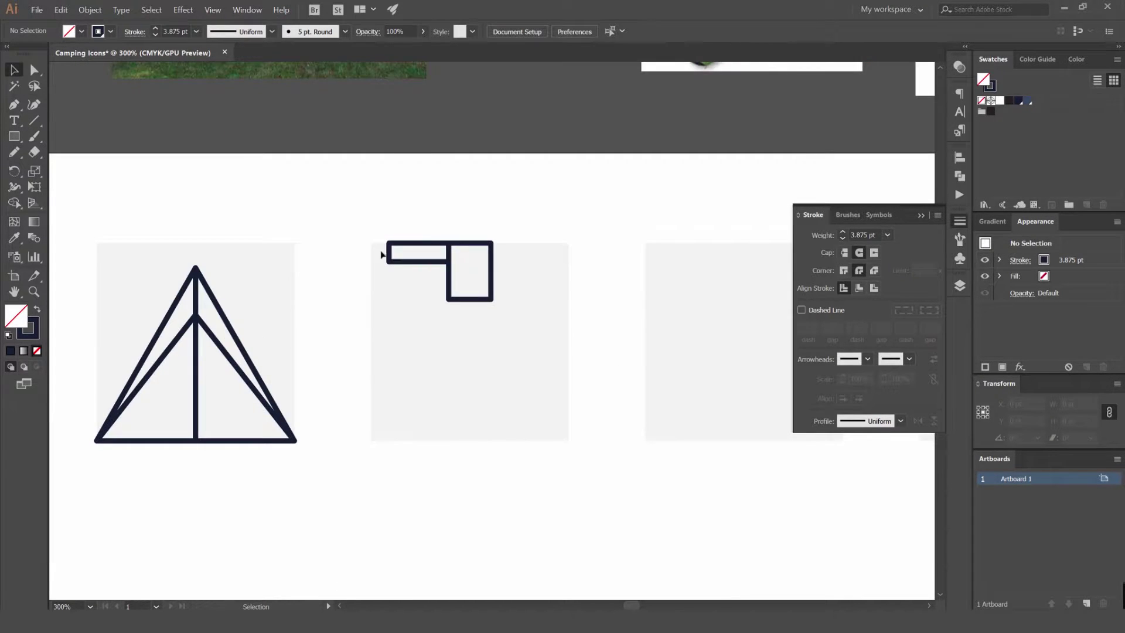
- Shorten the horizontal bar and duplicate it on the right side of the central rectangle as a matching arm
mouse_move(388, 252)
left_mouse_down()
mouse_move(524, 246)
mouse_move(505, 247)
left_mouse_up()
left_click(423, 250)
key("ctrl+1")
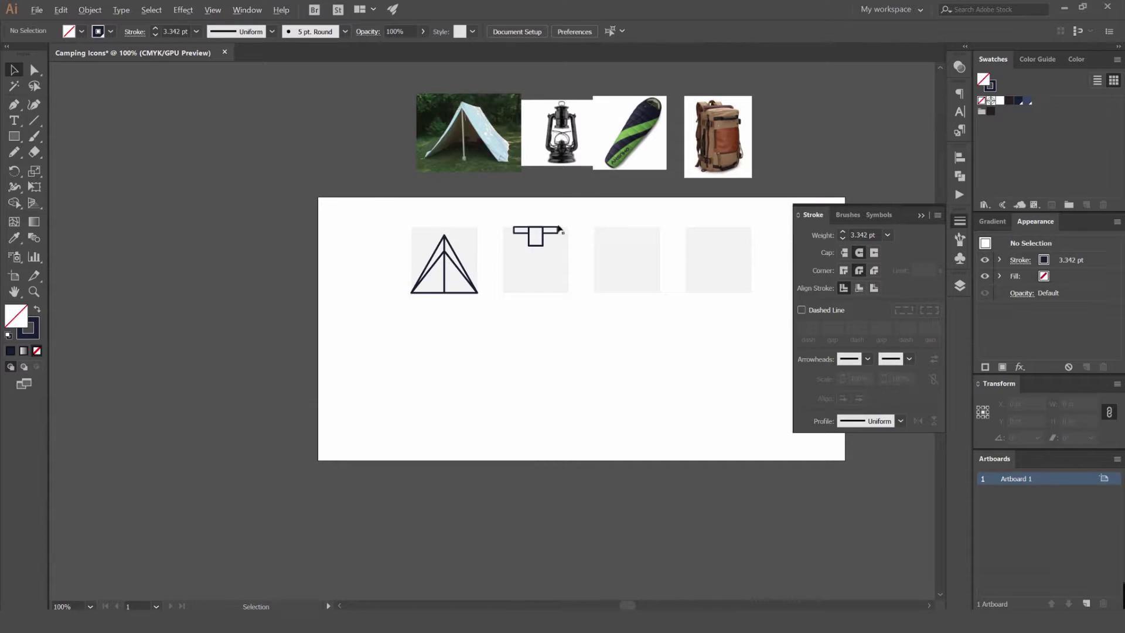
scroll(525, 256, "up", 3)
left_click_drag(521, 270, 481, 263)
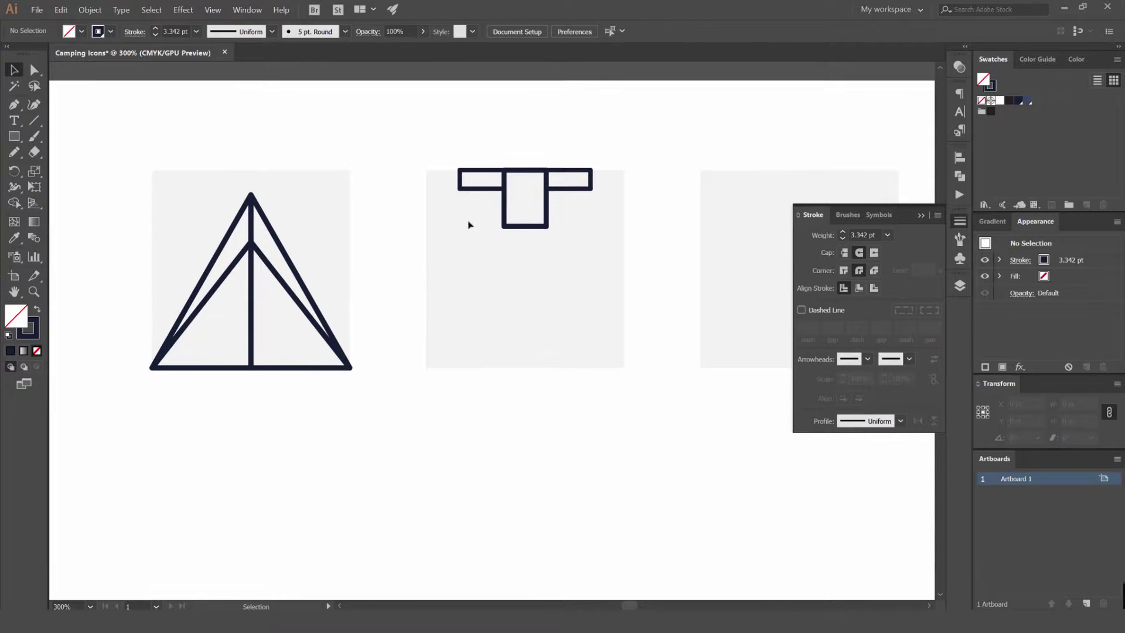
- Draw a vertical leg about 11.7 by 111.5 pt beneath the left arm and duplicate it beneath the right arm
mouse_move(459, 188)
left_mouse_down()
mouse_move(484, 343)
mouse_move(482, 320)
mouse_move(474, 334)
left_mouse_up()
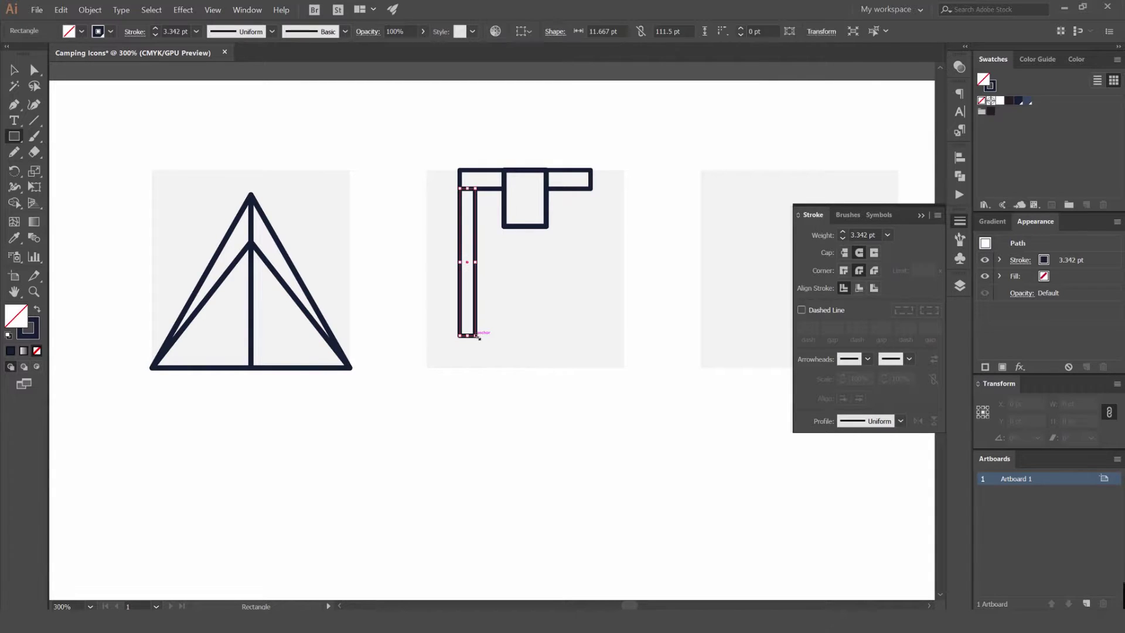
key("v")
left_click_drag(475, 220, 589, 217)
left_click(682, 201)
scroll(534, 243, "up", 2)
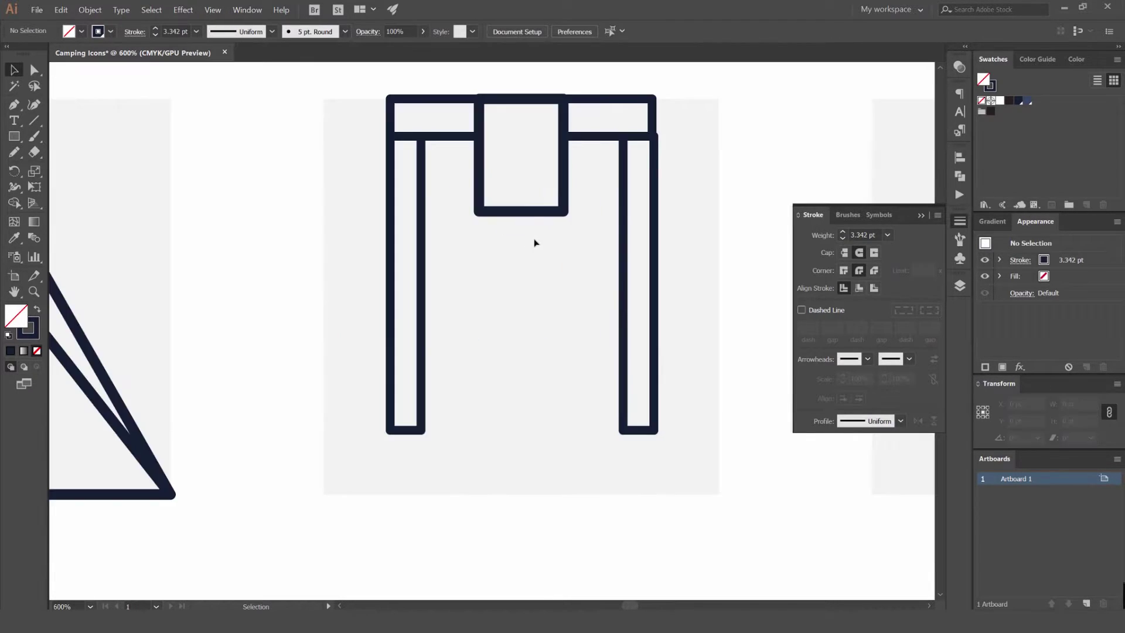
- Shorten the central rectangle from its bottom edge to a height of 34.5 pt
left_click(522, 212)
left_click_drag(521, 211, 530, 190)
left_click(662, 217)
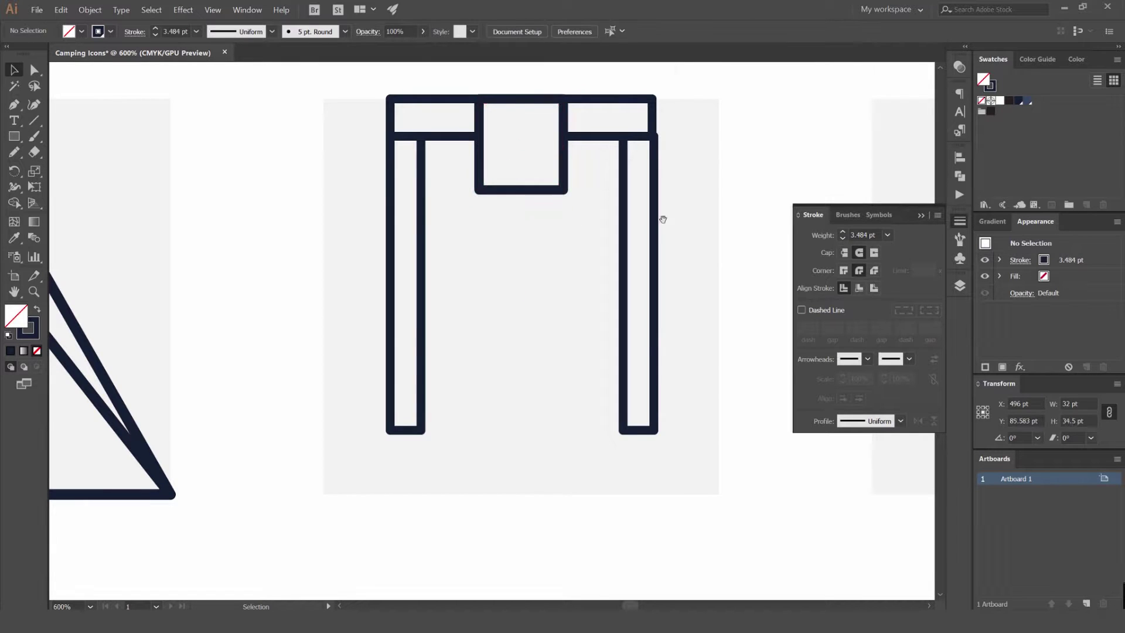
- Draw an ellipse about 56 by 78 pt centred beneath the central rectangle
left_click_drag(591, 291, 594, 252)
key("l")
mouse_move(530, 308)
left_mouse_down()
mouse_move(616, 367)
mouse_move(597, 359)
left_mouse_up()
- Delete the ellipse's bottom anchor point and join the open ends with a straight base
key("a")
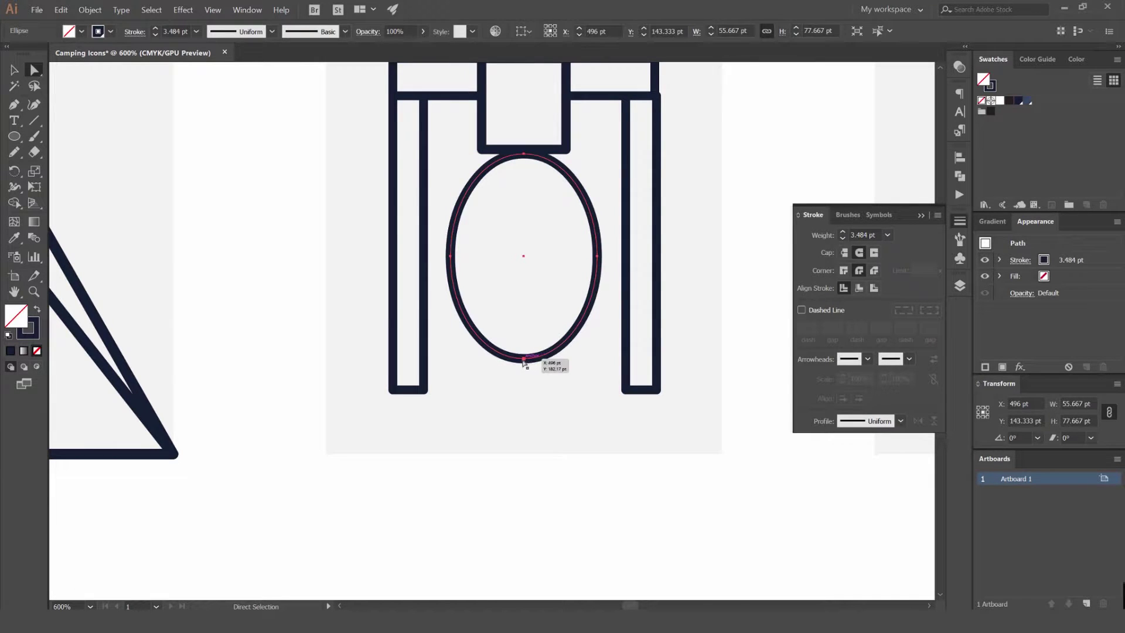
left_click(522, 359)
key("Delete")
key("ctrl+j")
- Move the dome down between the legs and raise its top anchor to the central rectangle's bottom edge
key("v")
left_click_drag(588, 200, 589, 238)
key("a")
left_click_drag(526, 191, 527, 150)
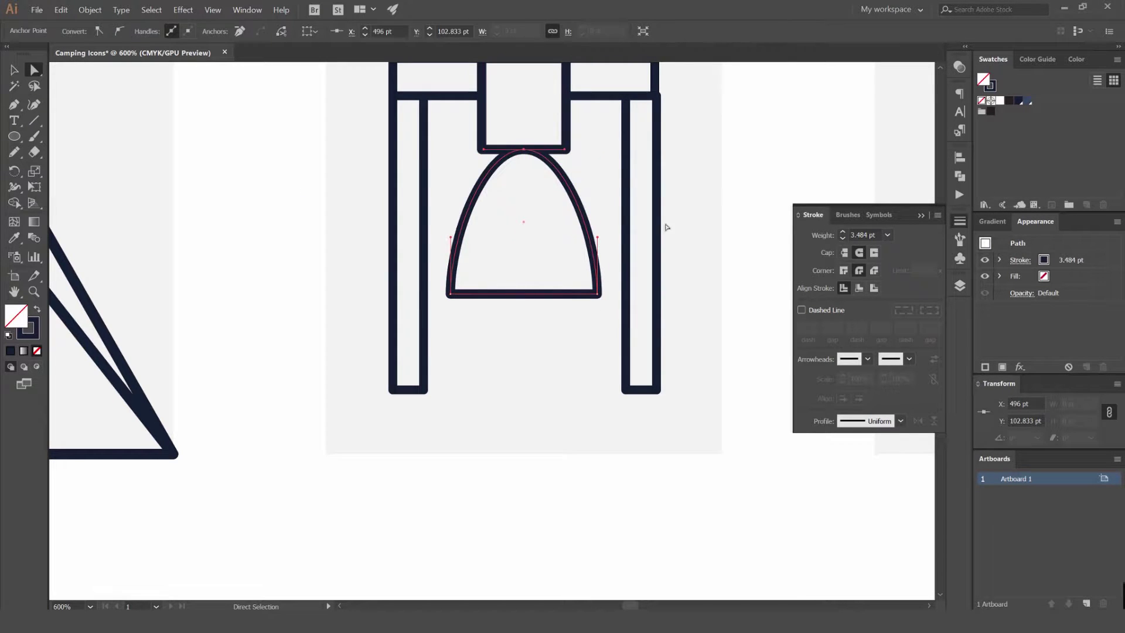
left_click(735, 194)
- Undo the entire dome shape, including the ellipse it was made from
key("v")
scroll(749, 173, "down", 3)
left_click_drag(750, 176, 712, 215)
scroll(712, 216, "down", 1)
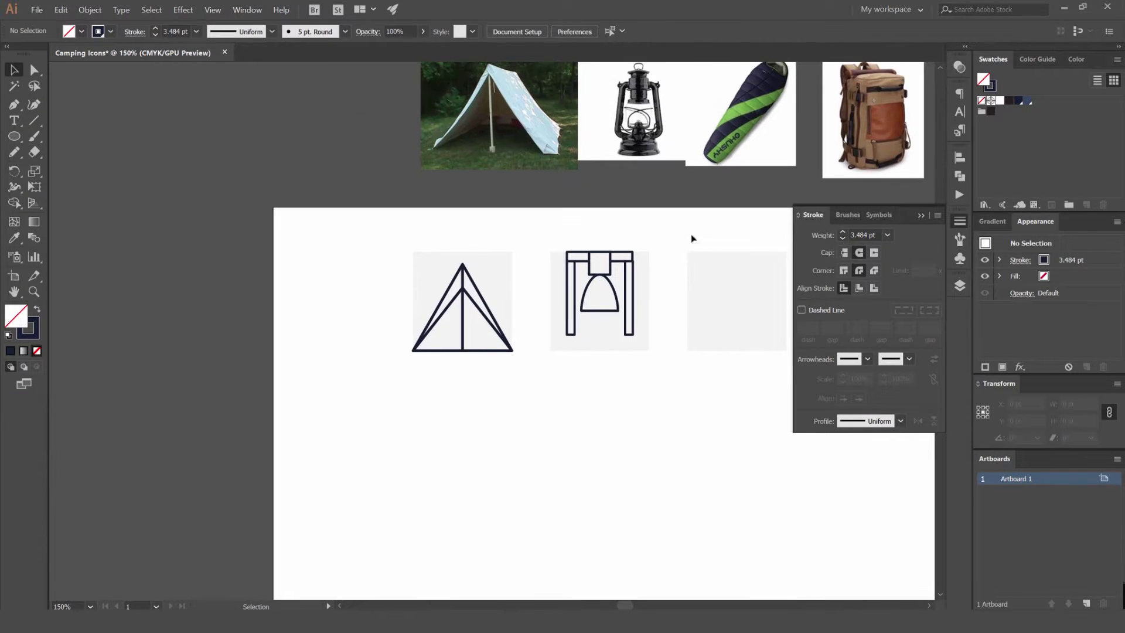
scroll(660, 261, "up", 6)
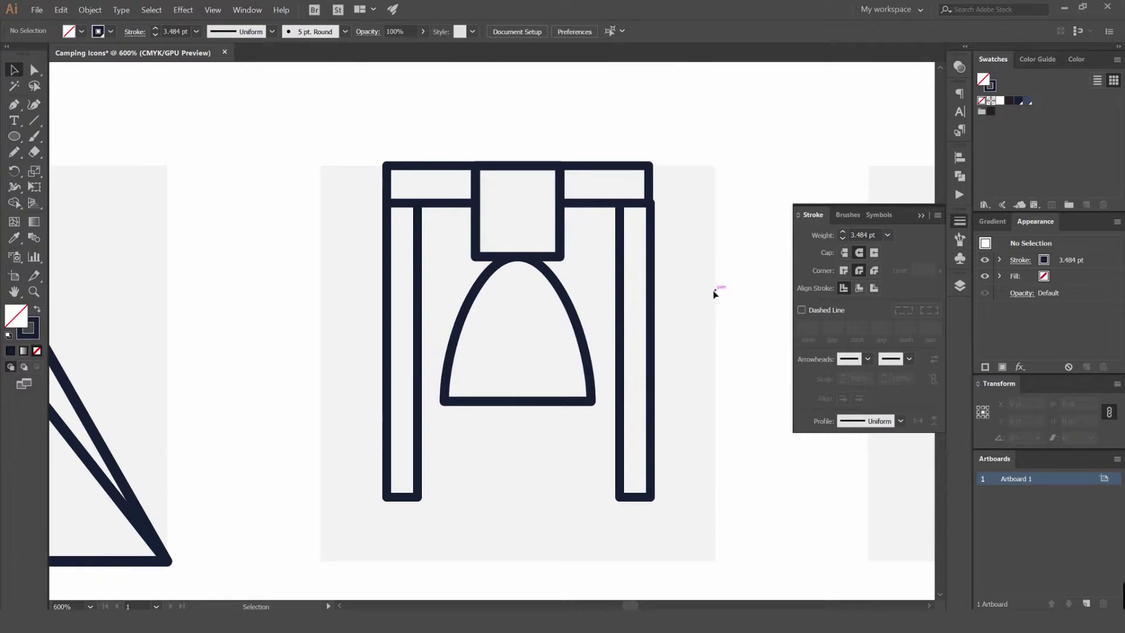
left_click_drag(692, 303, 724, 265)
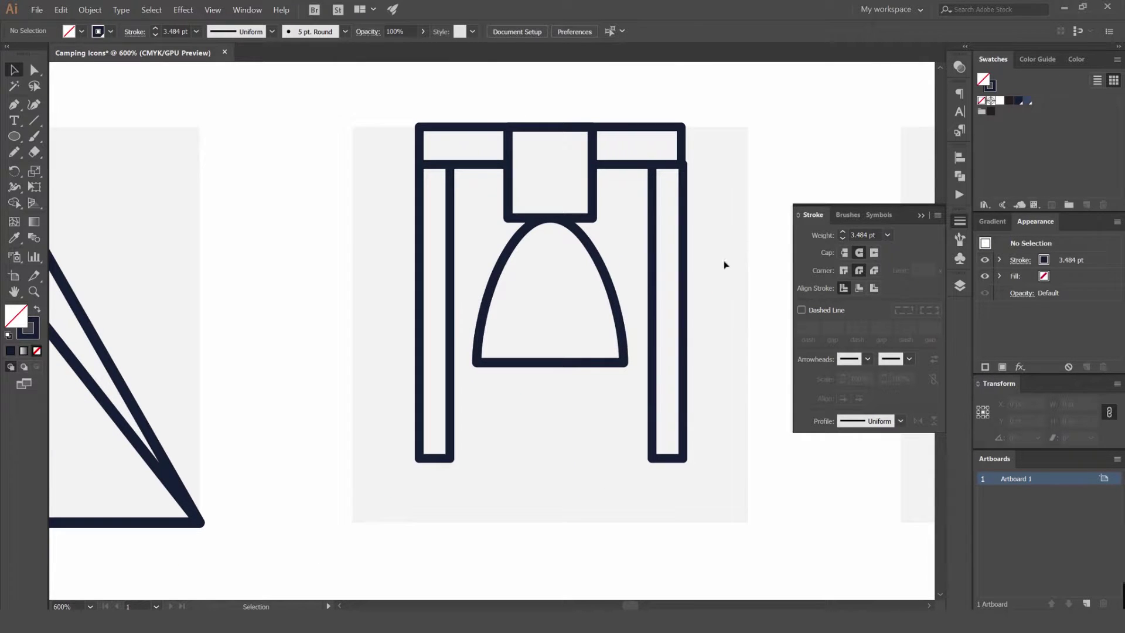
left_click(604, 271)
key("ctrl+z")
key("ctrl+z")
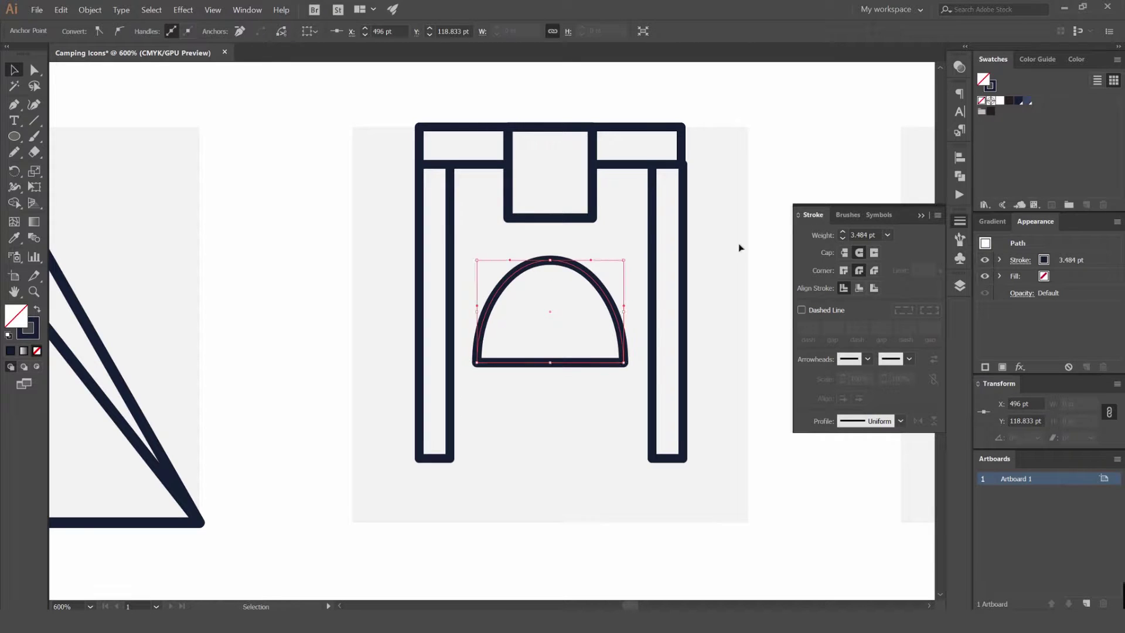
key("ctrl+z")
key("ctrl+z")
key("ctrl+z")
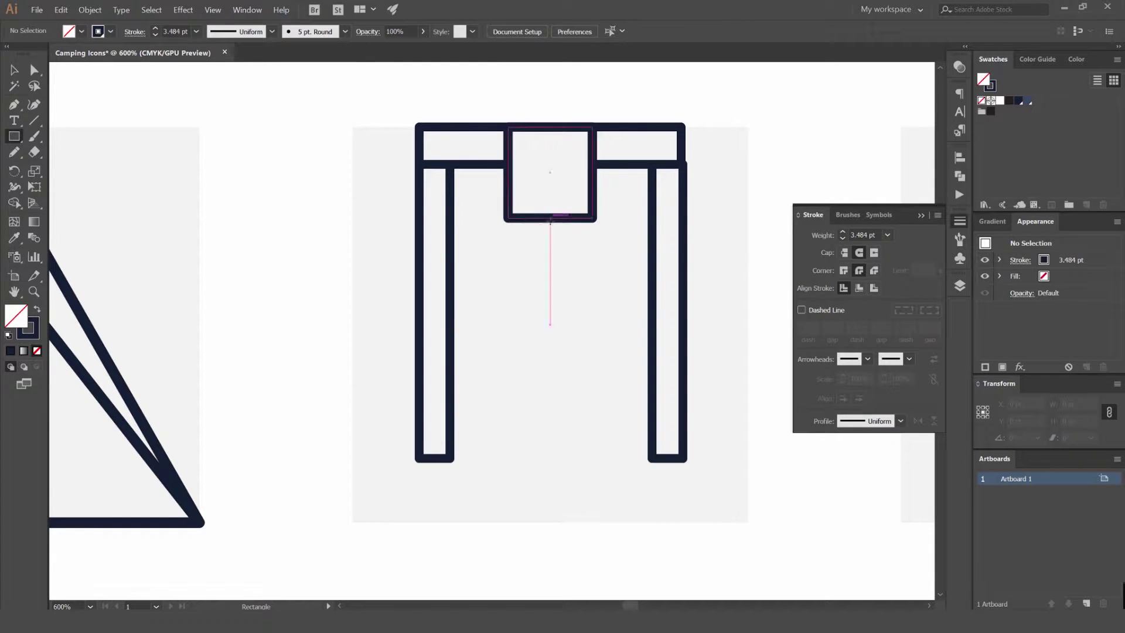
- Draw a rectangle about 45 by 61 pt directly beneath the central rectangle, centred between the two legs
left_click_drag(549, 225, 617, 379)
key("v")
left_click_drag(711, 262, 608, 299)
left_click(627, 223)
scroll(604, 212, "up", 2)
mouse_move(604, 212)
left_mouse_down()
mouse_move(605, 228)
mouse_move(598, 212)
mouse_move(613, 202)
left_mouse_up()
scroll(598, 213, "down", 3)
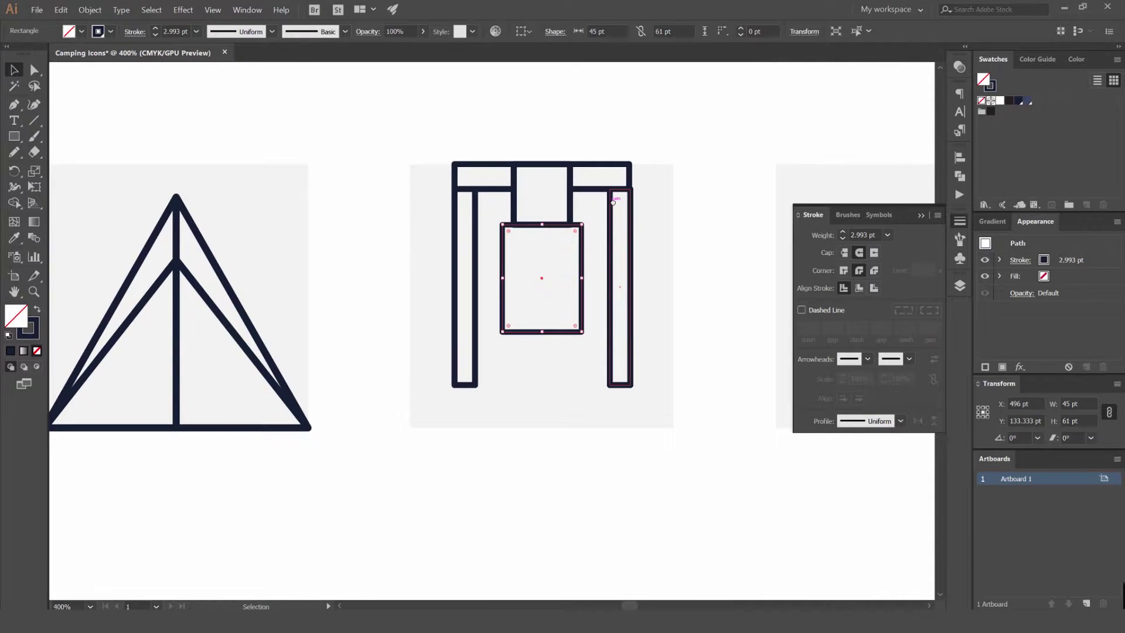
scroll(553, 231, "up", 2)
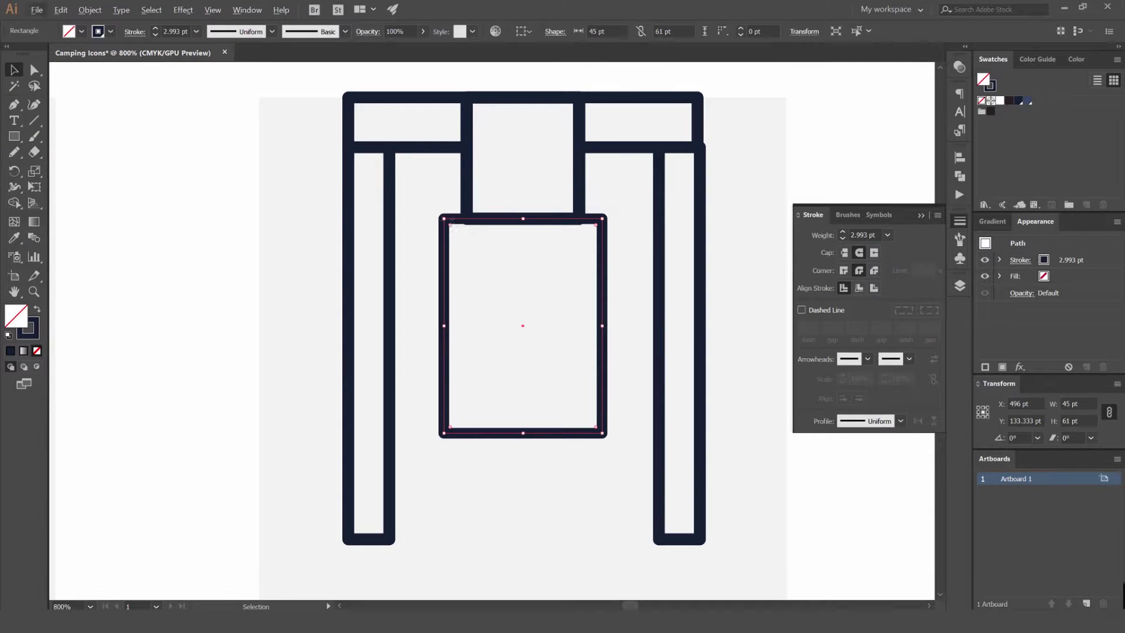
- Round all four corners of the 45 by 61 pt rectangle to 12 pt
key("a")
left_click_drag(460, 239, 472, 257)
key("ctrl+z")
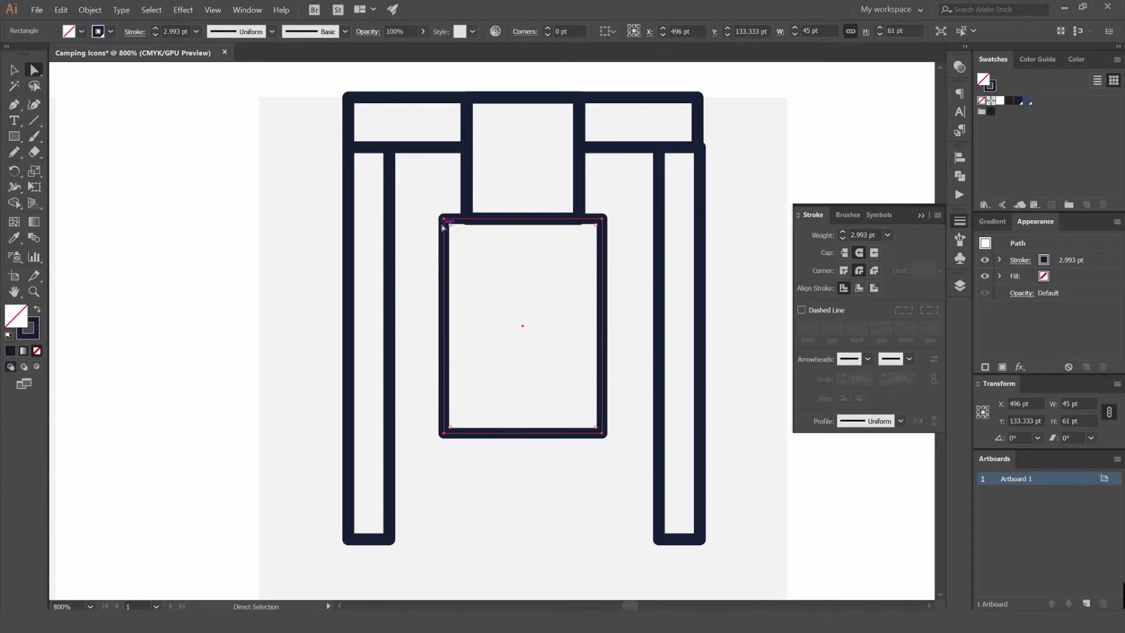
scroll(448, 230, "up", 3)
scroll(443, 199, "up", 2)
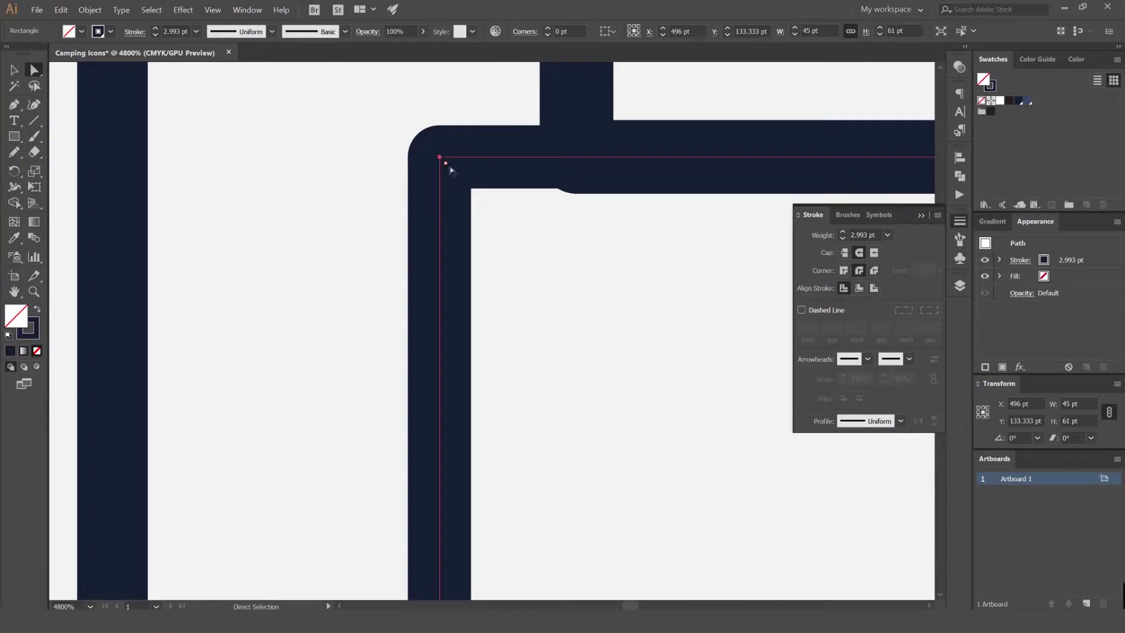
scroll(420, 148, "down", 3)
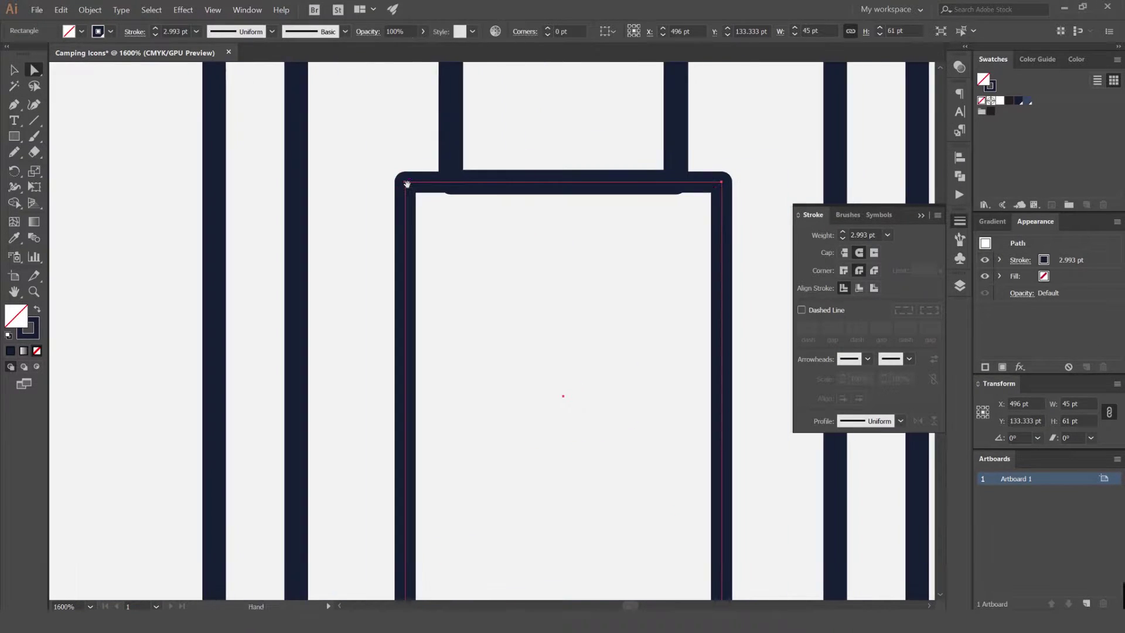
scroll(413, 192, "up", 3)
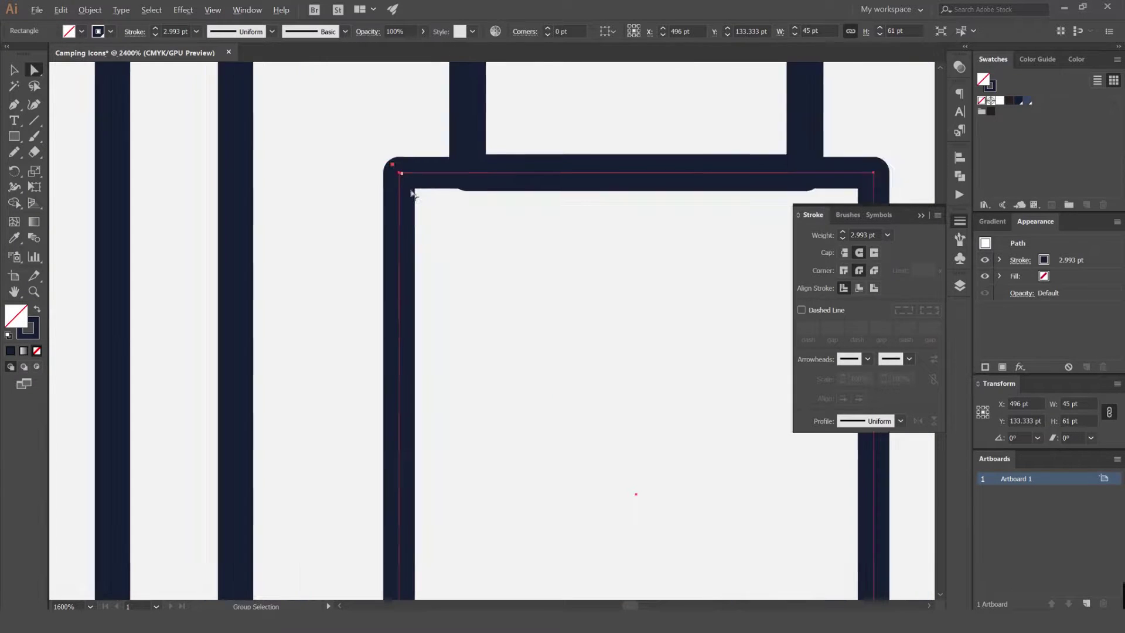
scroll(375, 167, "down", 4)
left_click_drag(379, 175, 653, 328)
key("ctrl+z")
left_click_drag(376, 180, 441, 220)
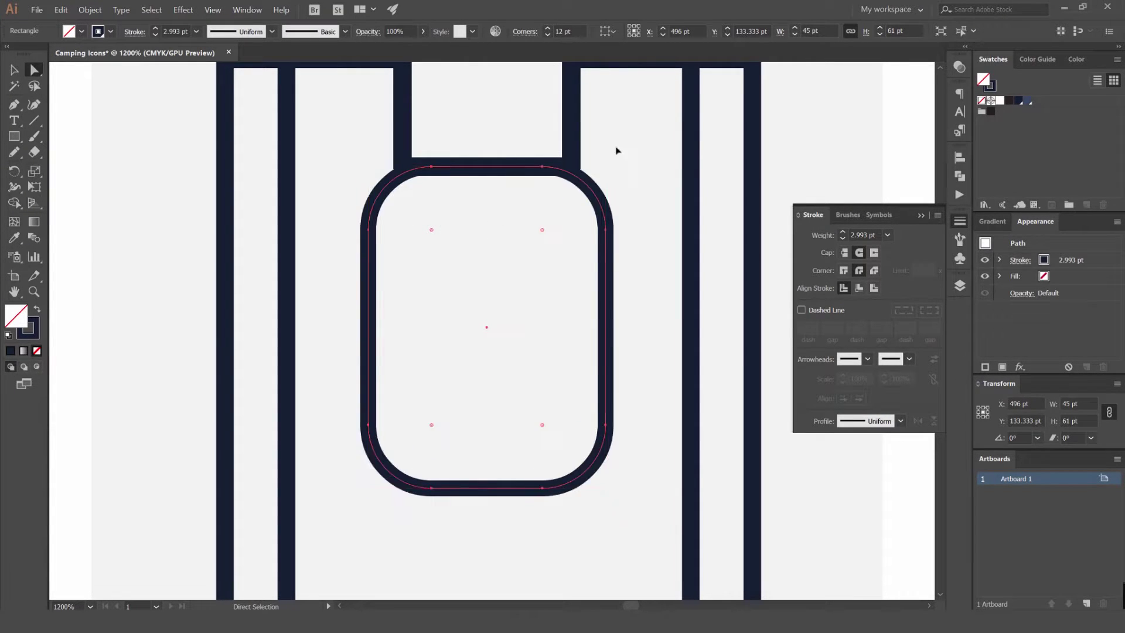
key("v")
left_click(617, 150)
- Duplicate the central rectangle at about half size and place the copy centred against the rounded rectangle's bottom edge
scroll(618, 151, "down", 4)
left_click_drag(696, 155, 678, 236)
scroll(679, 237, "down", 2)
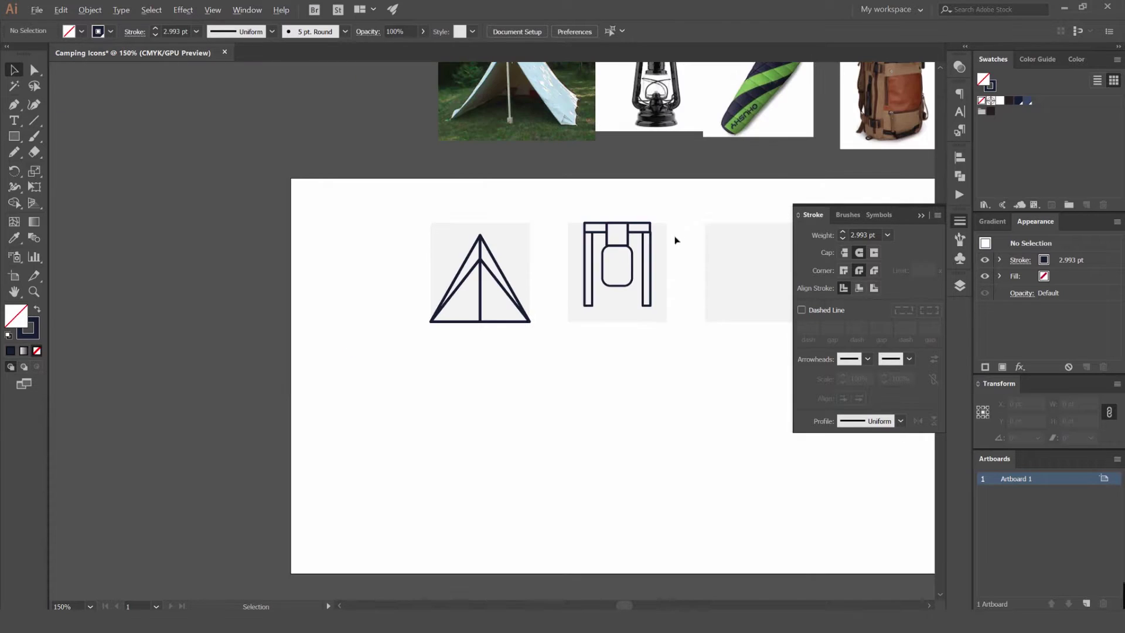
scroll(628, 283, "up", 5)
scroll(555, 322, "down", 2)
left_click_drag(571, 195, 558, 338)
scroll(549, 336, "up", 2)
left_click(589, 325)
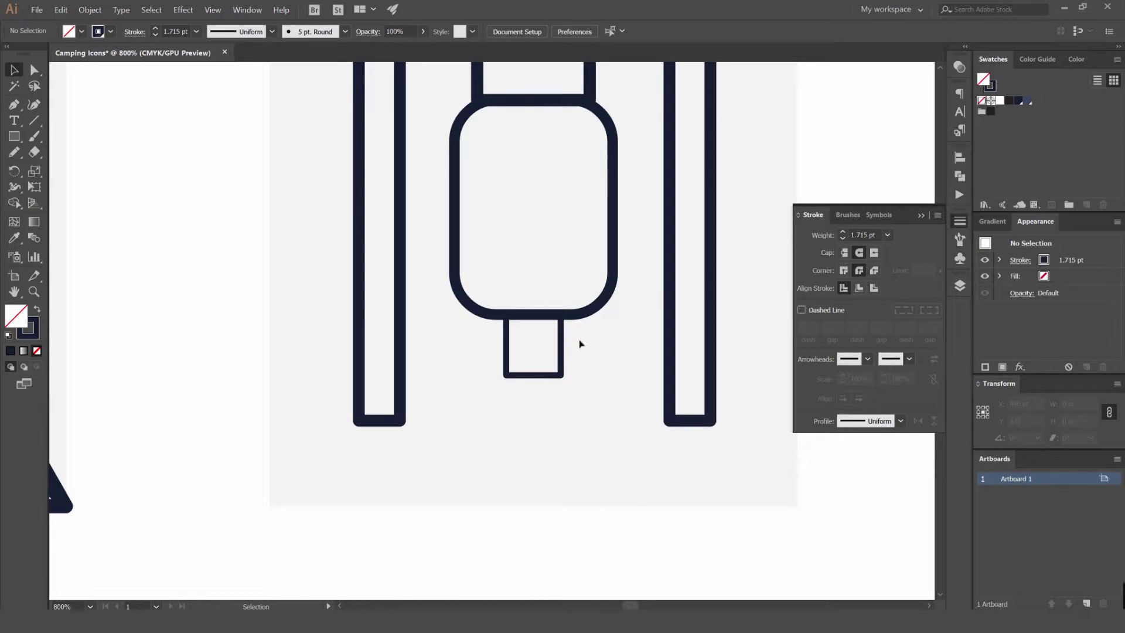
scroll(596, 355, "down", 5)
left_click_drag(595, 355, 575, 362)
scroll(567, 379, "up", 3)
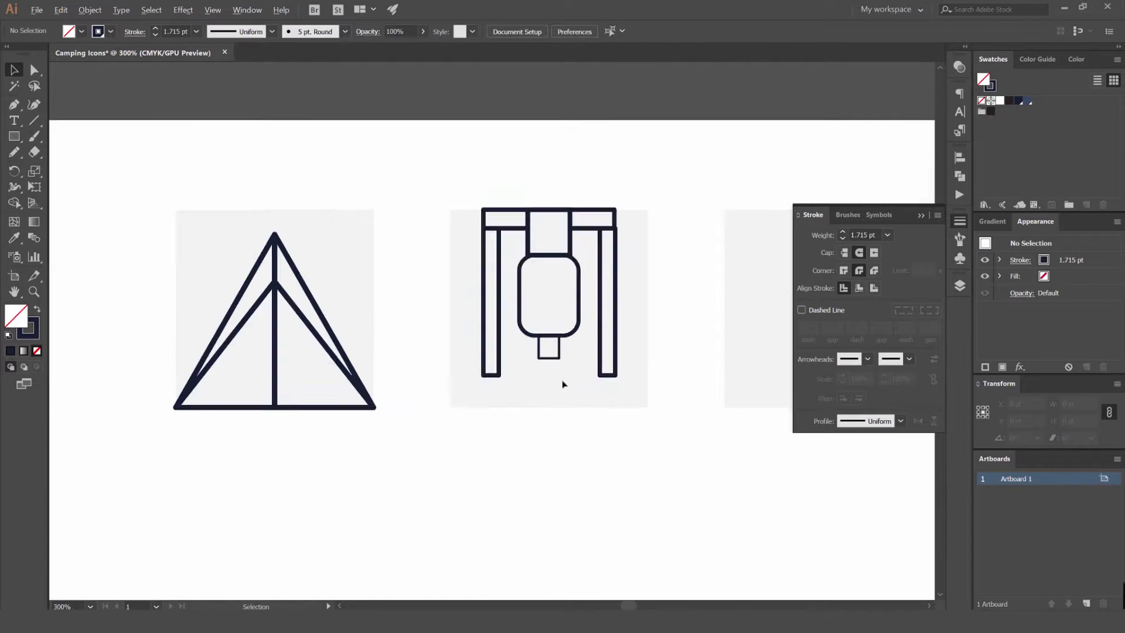
left_click(473, 373)
left_click(633, 369, "shift")
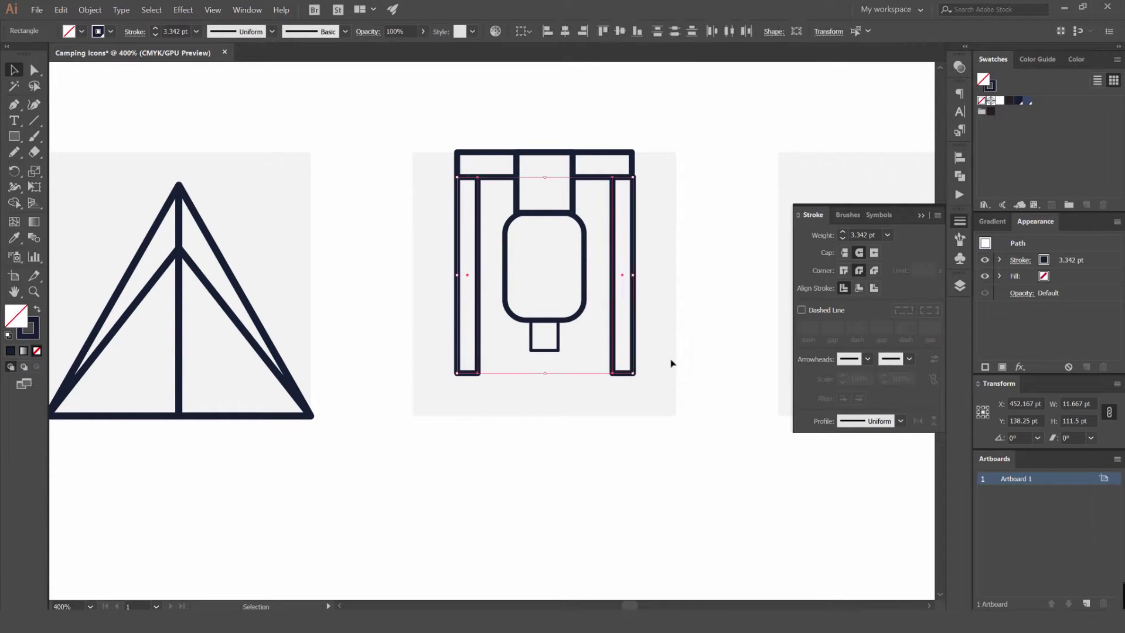
key("a")
left_click_drag(667, 362, 571, 393)
left_click(547, 391)
- Draw a base rectangle about 101 by 24 pt spanning the legs' outer edges, from their lower ends to the grey square's bottom
key("m")
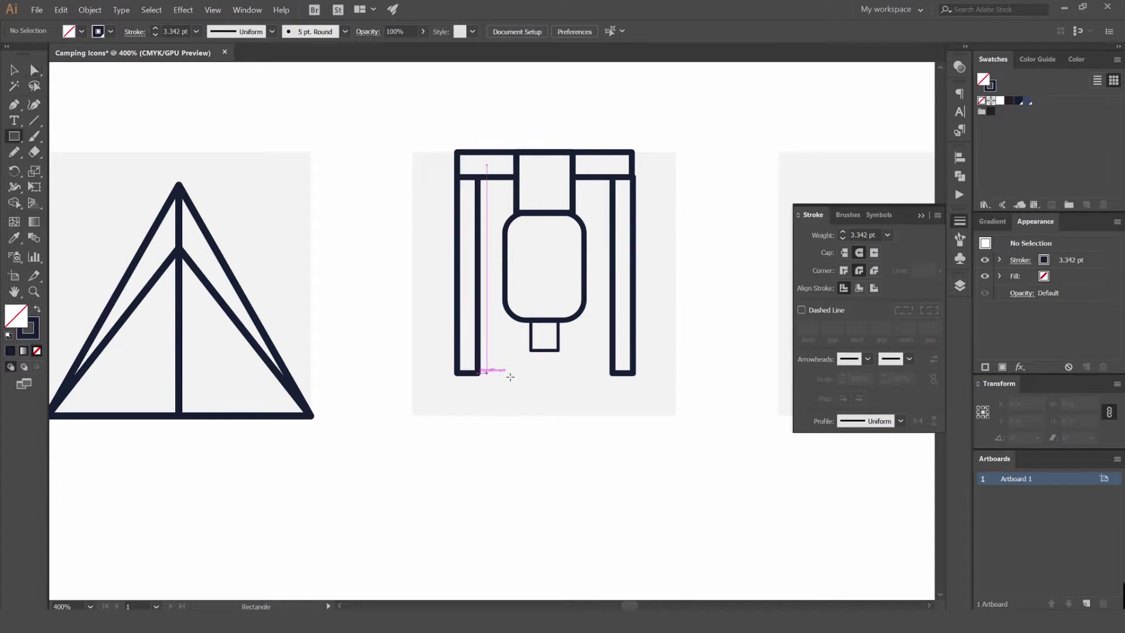
mouse_move(544, 380)
left_mouse_down()
mouse_move(623, 395)
mouse_move(633, 414)
left_mouse_up()
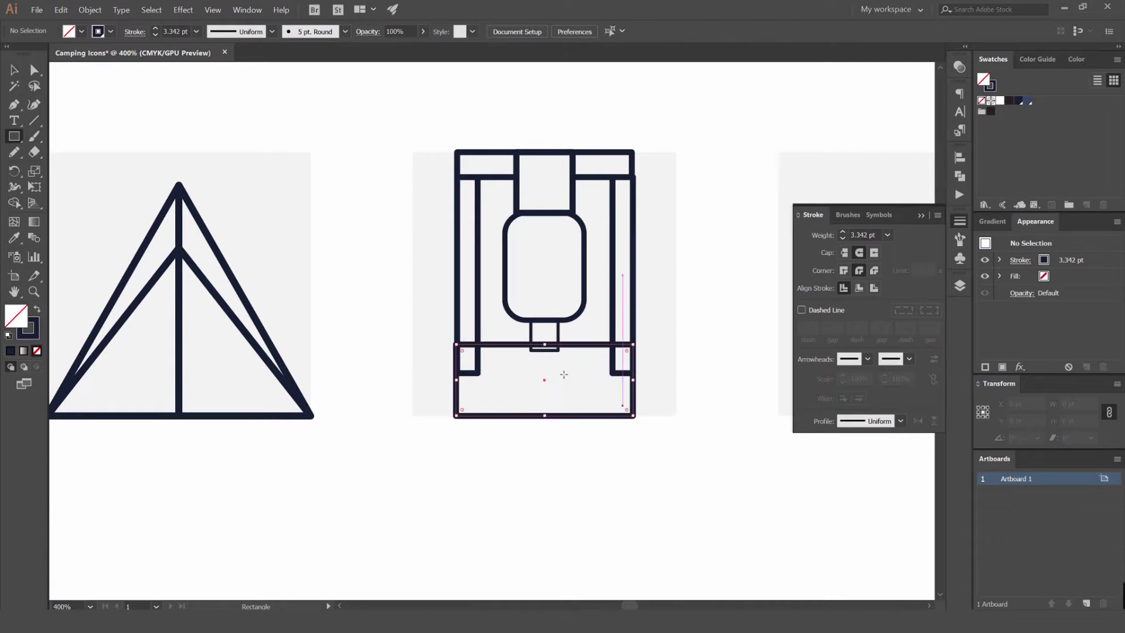
left_click_drag(545, 345, 545, 373)
key("v")
left_click(686, 362)
key("space")
left_click_drag(637, 346, 443, 305)
key("m")
mouse_move(637, 246)
left_mouse_down()
mouse_move(766, 401)
mouse_move(784, 332)
mouse_move(521, 248)
mouse_move(422, 352)
left_mouse_up()
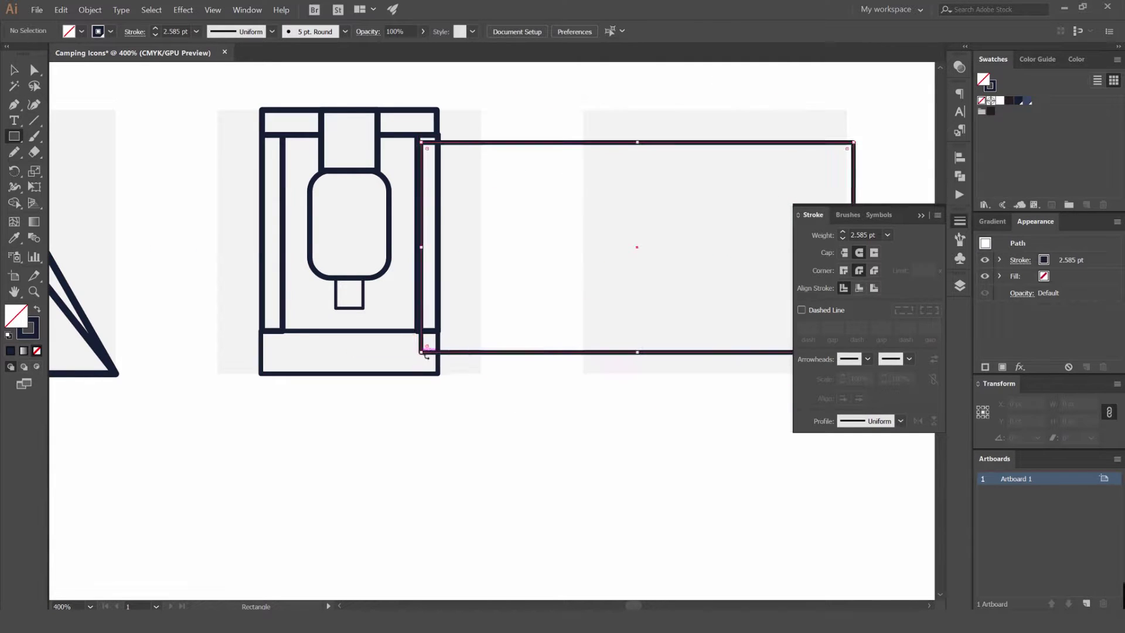
scroll(448, 361, "down", 2)
key("Delete")
mouse_move(506, 420)
left_mouse_down()
mouse_move(592, 487)
mouse_move(723, 527)
mouse_move(531, 404)
mouse_move(527, 420)
left_mouse_up()
mouse_move(422, 511)
left_mouse_down()
mouse_move(460, 326)
mouse_move(552, 382)
mouse_move(468, 315)
mouse_move(510, 315)
left_mouse_up()
key("Delete")
left_click_drag(475, 212, 490, 490)
key("ctrl+z")
key("ctrl+z")
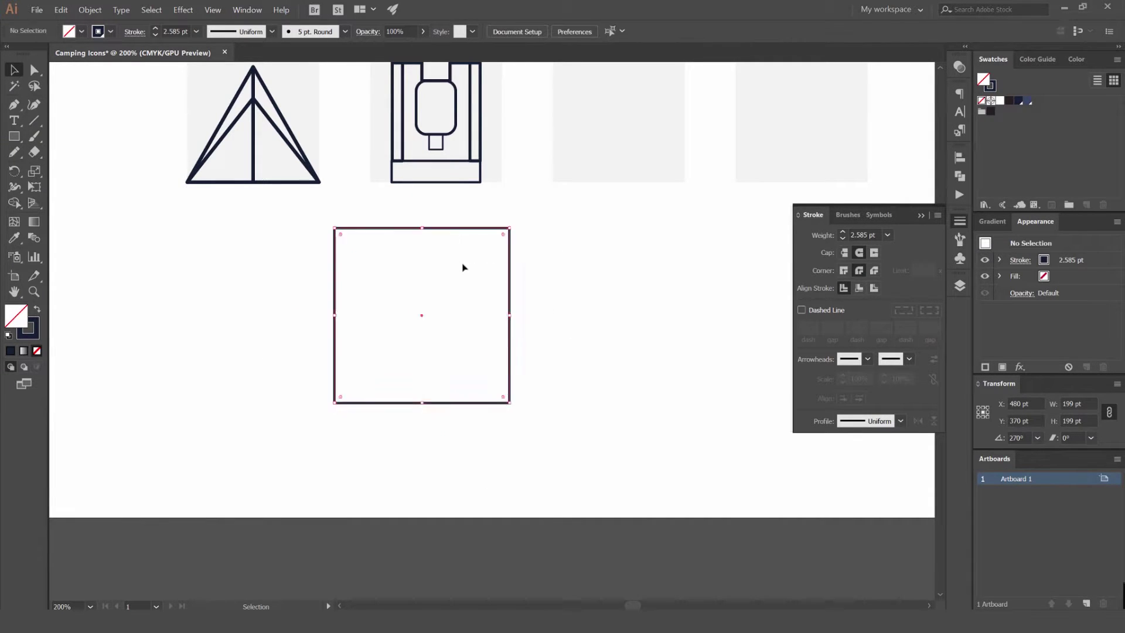
left_click_drag(429, 150, 507, 302)
scroll(531, 243, "up", 2)
left_click(540, 298)
scroll(541, 299, "up", 4)
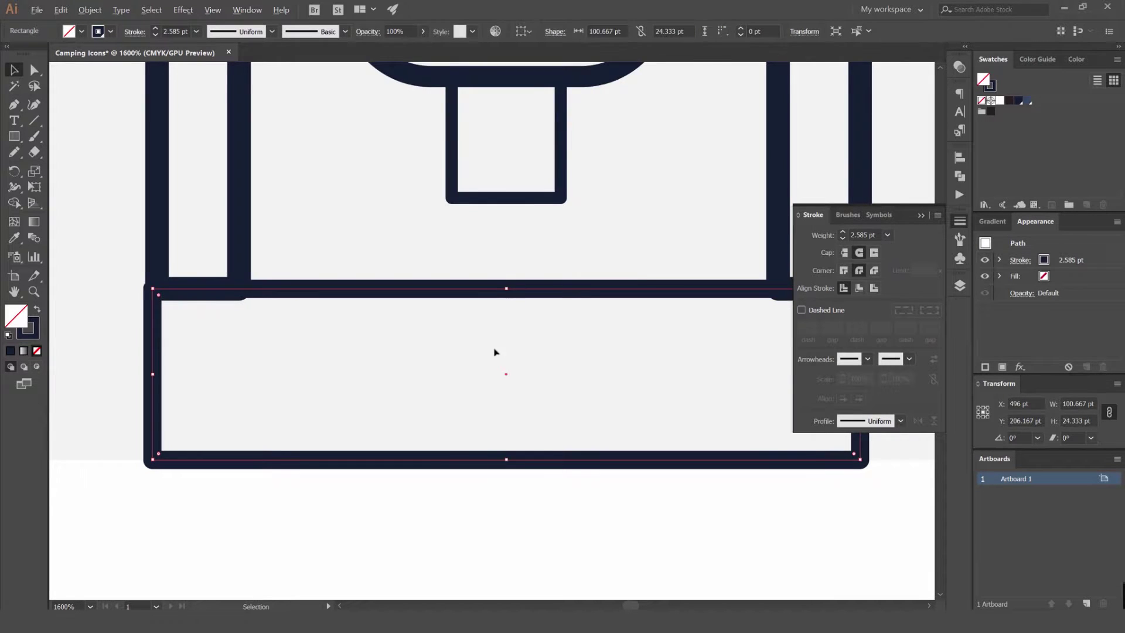
scroll(494, 352, "down", 4)
key("m")
left_click_drag(635, 230, 301, 380)
left_click_drag(308, 189, 359, 271)
key("ctrl+z")
key("ctrl+z")
key("ctrl+z")
key("v")
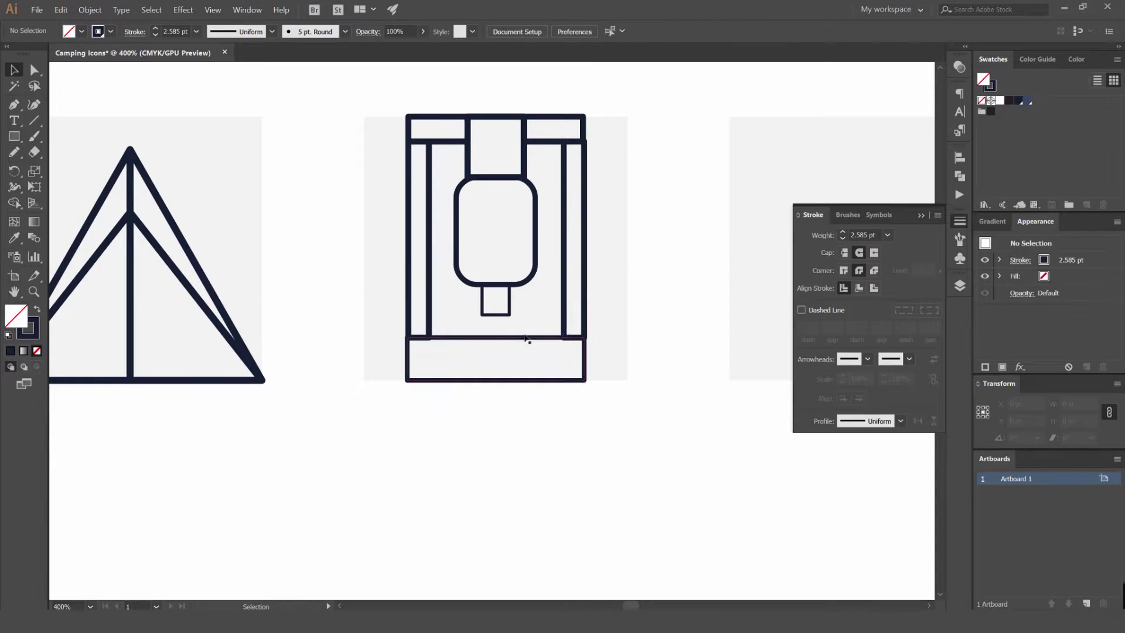
- Shrink the base rectangle to about 59 by 12 pt on the grey square's bottom edge and stack a copy directly above it
left_click(527, 337)
scroll(580, 354, "up", 2)
scroll(605, 301, "down", 4)
scroll(558, 370, "up", 3)
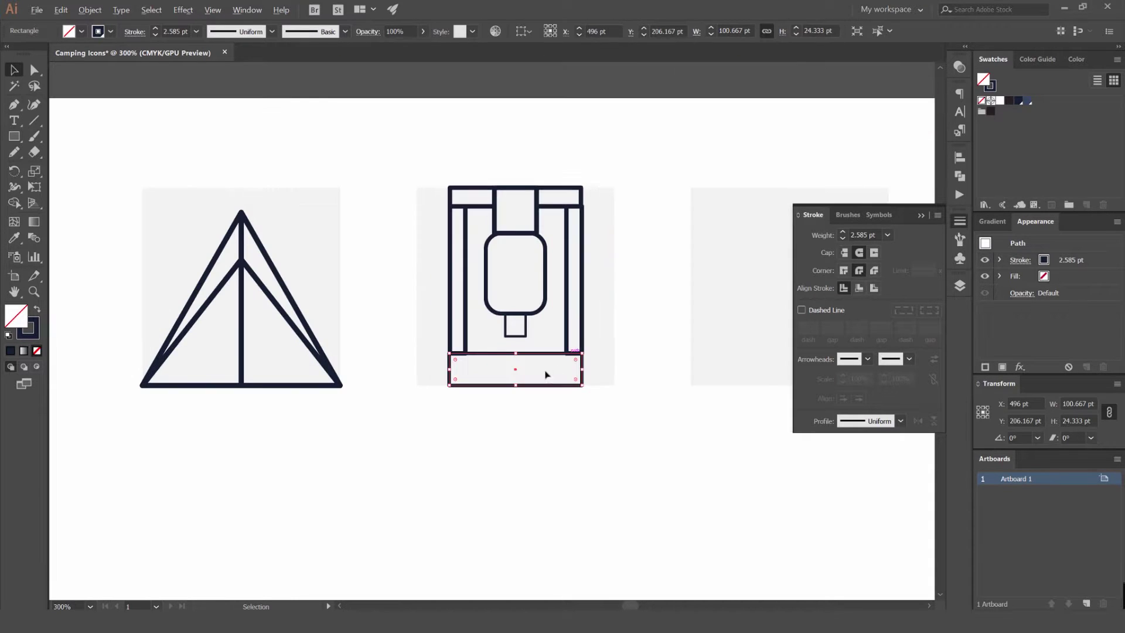
left_click_drag(582, 370, 520, 324)
scroll(520, 367, "up", 3)
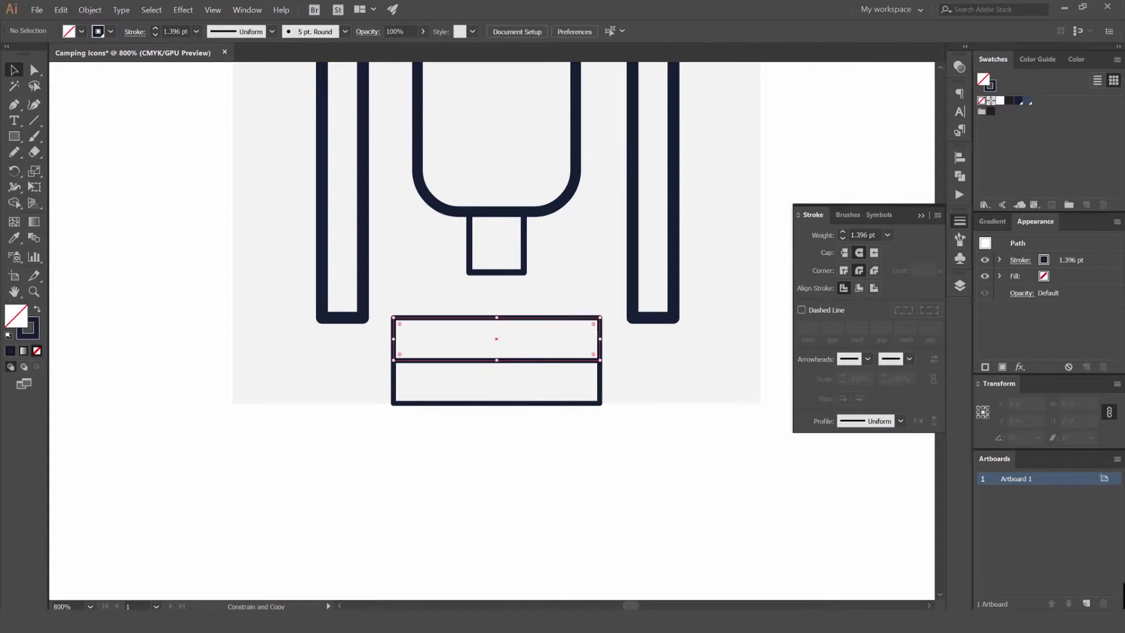
- Widen the upper base rectangle symmetrically until it reaches the outer edges of both legs
left_click_drag(598, 334, 677, 329)
left_click(709, 324)
scroll(708, 310, "down", 7)
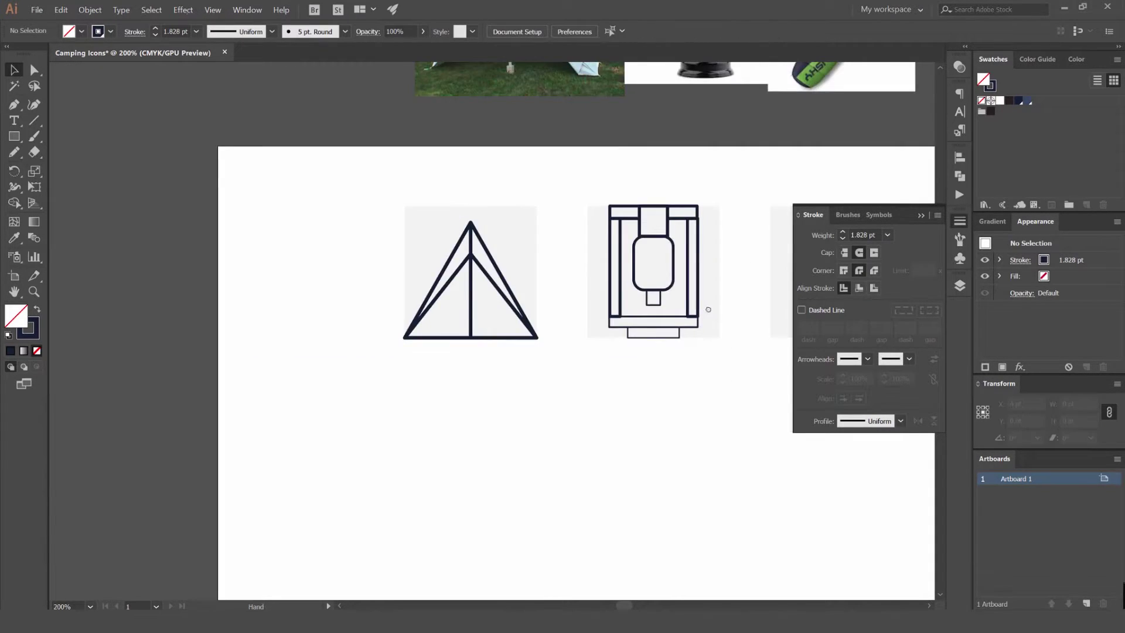
scroll(586, 381, "up", 1)
scroll(557, 383, "up", 3)
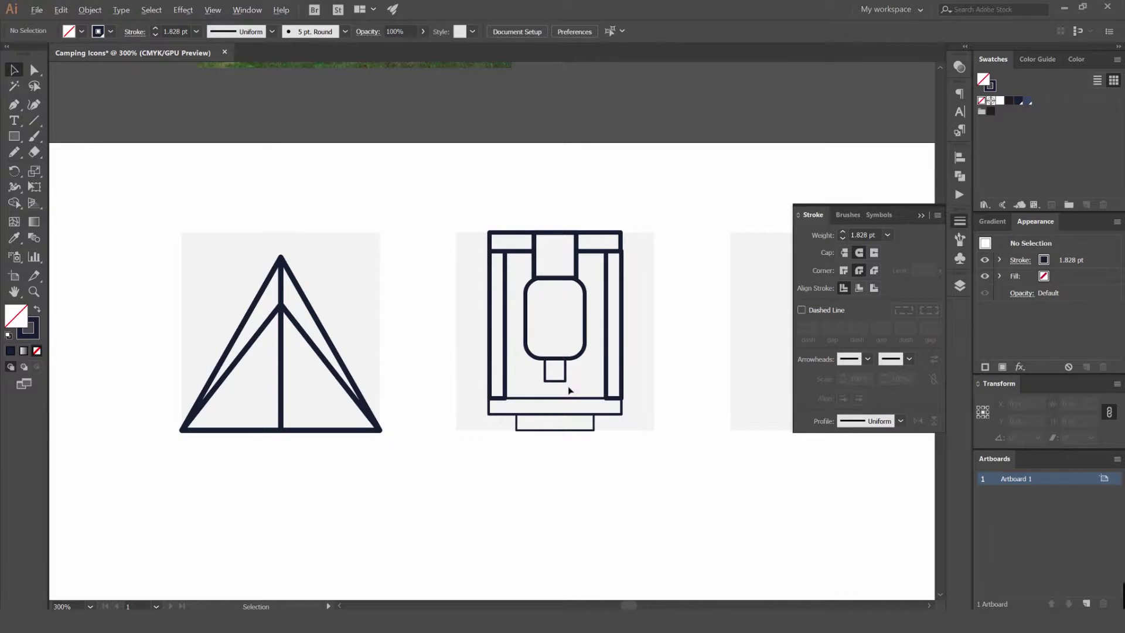
- Widen the lower base rectangle symmetrically to about 124 pt so it extends past the upper one on both sides
scroll(577, 394, "down", 3)
scroll(586, 404, "up", 1)
scroll(590, 413, "up", 2)
left_click(593, 398)
left_click_drag(593, 398, 649, 394)
left_click(688, 344)
scroll(681, 355, "down", 4)
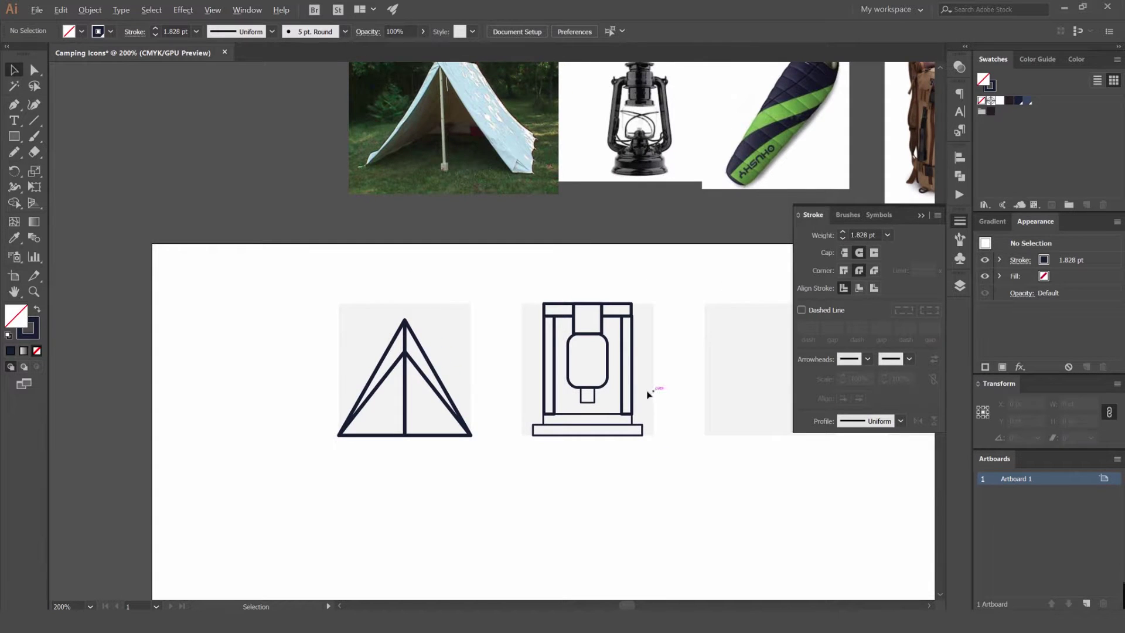
- Set the stroke weight of all the lantern's shapes to 4 pt
scroll(553, 407, "up", 3)
left_click(503, 417)
left_click(537, 418)
scroll(620, 362, "down", 1)
left_click_drag(675, 208, 427, 529)
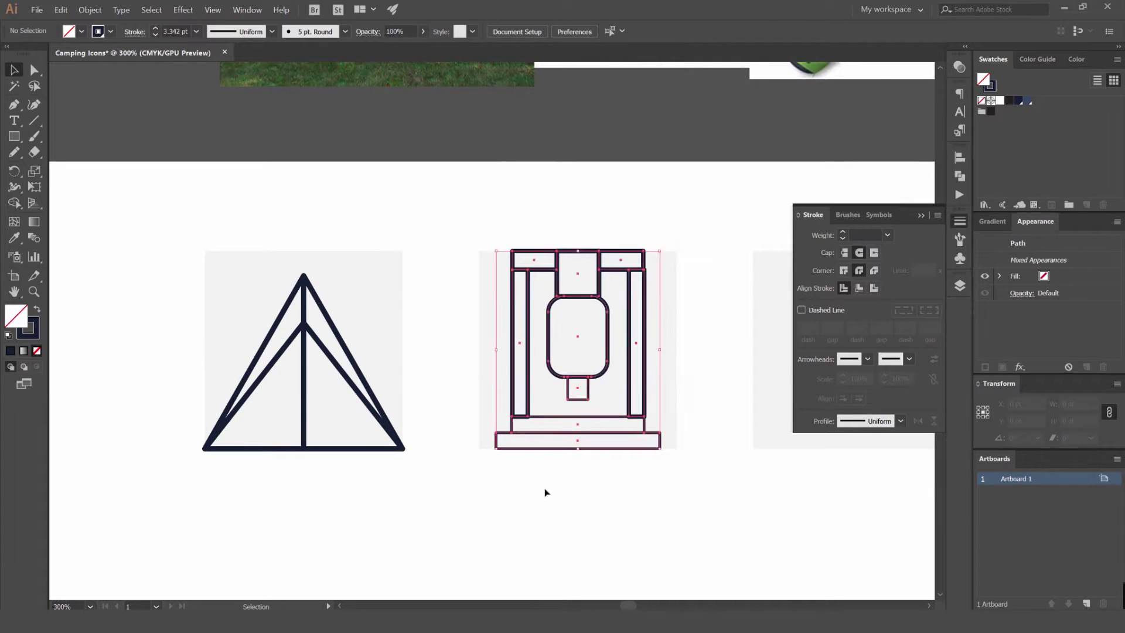
left_click_drag(544, 492, 460, 481)
key("Return")
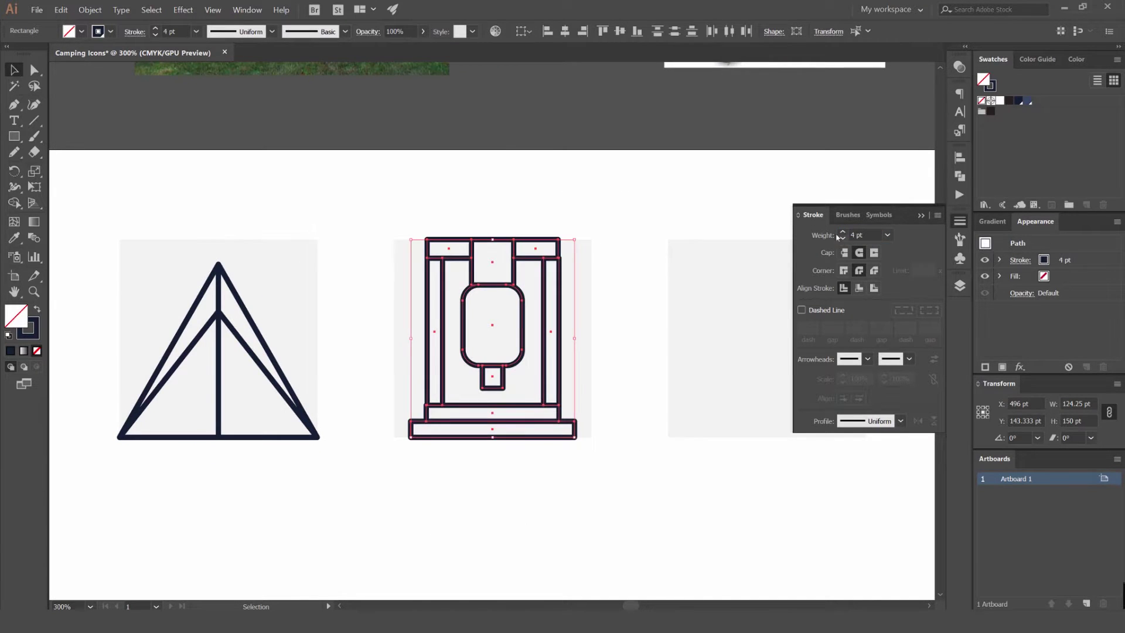
left_click(625, 219)
scroll(625, 219, "down", 5)
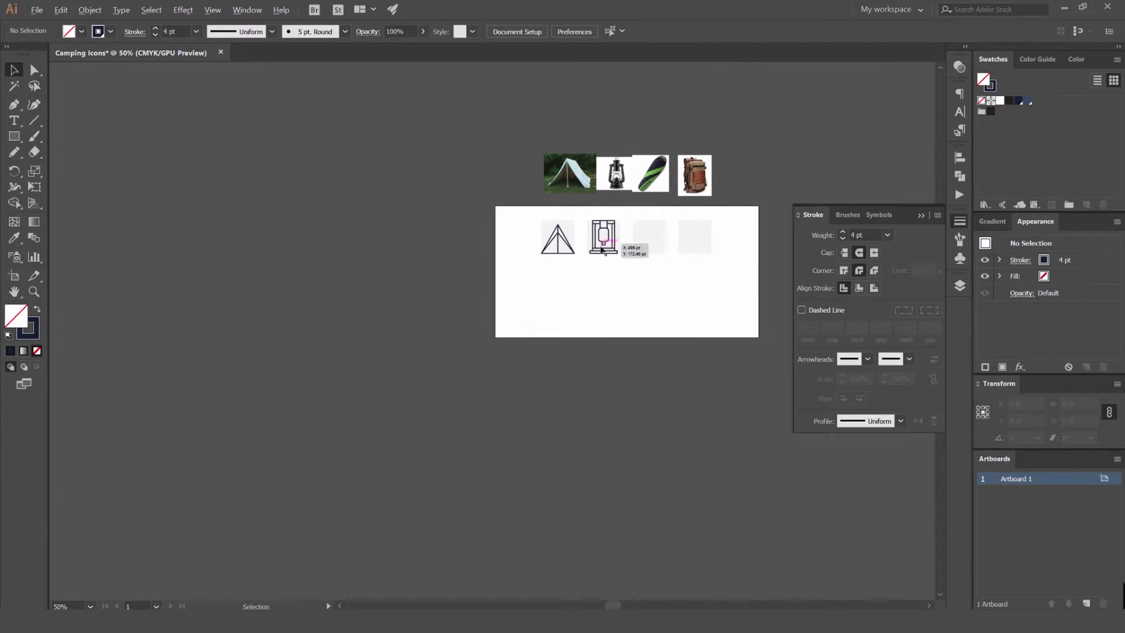
- Draw a rectangle about 45 by 13 pt on top of the upper base rectangle, its top edge meeting the small square above
scroll(603, 249, "up", 6)
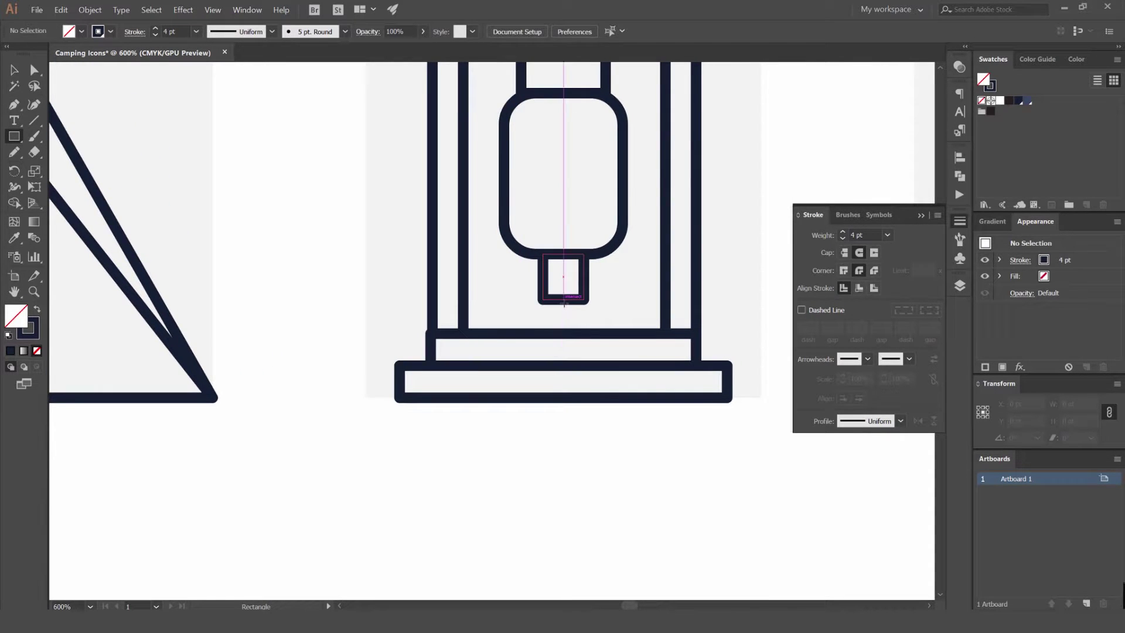
mouse_move(600, 303)
left_mouse_down()
mouse_move(624, 314)
mouse_move(599, 306)
left_mouse_up()
key("v")
scroll(565, 314, "up", 3)
scroll(566, 314, "up", 1)
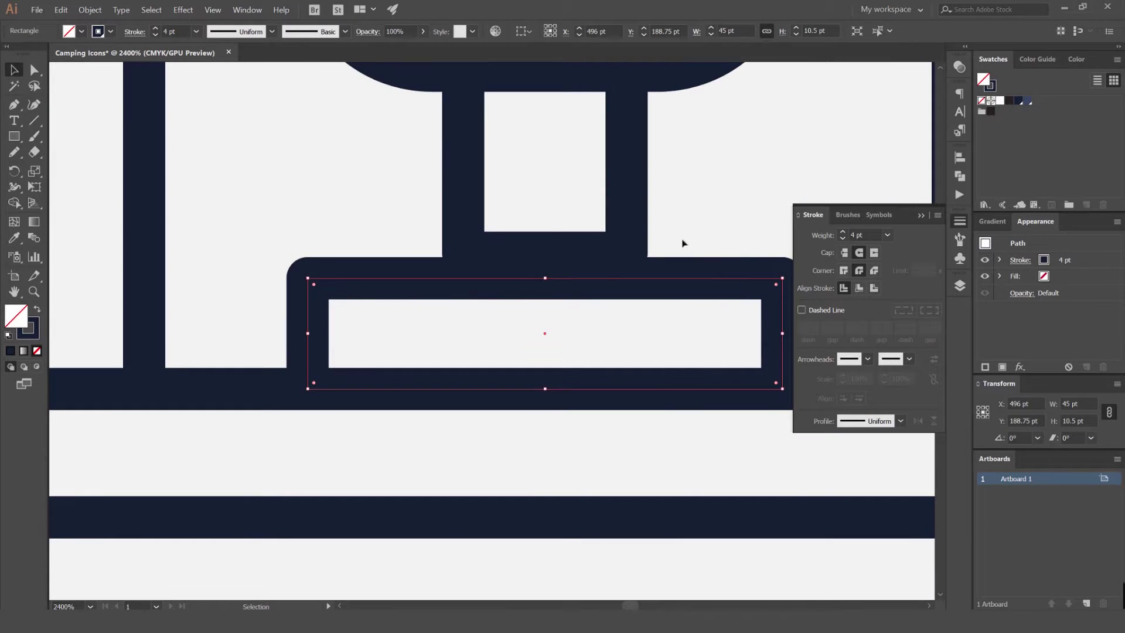
left_click_drag(544, 277, 548, 252)
left_click(698, 226)
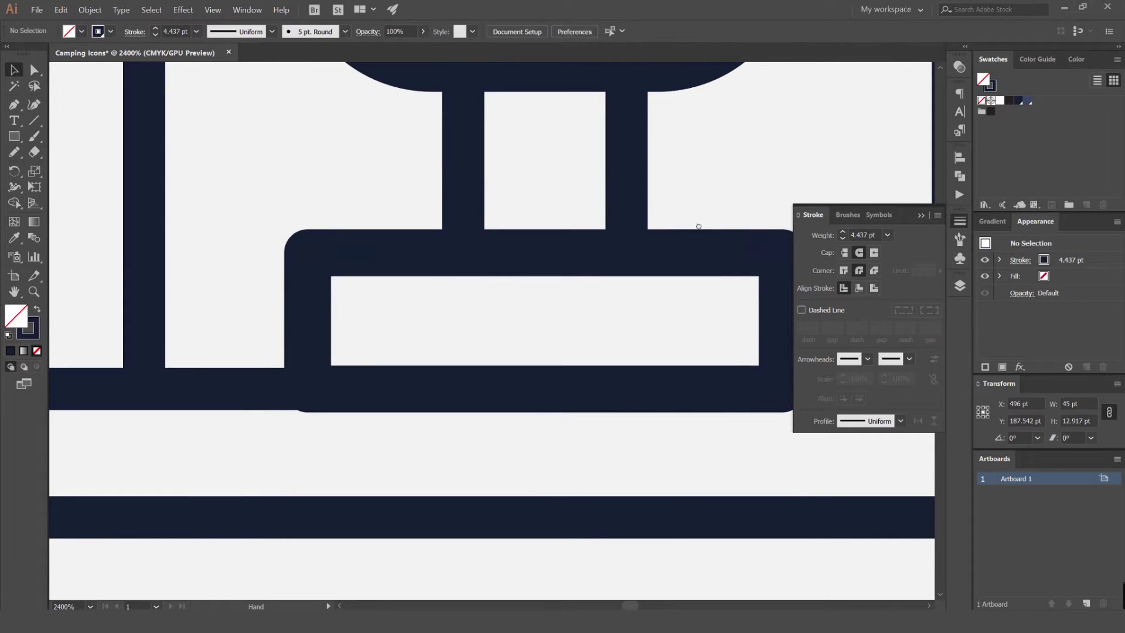
- Round only the two top corners of the 45 pt wide rectangle to the maximum, about 12.92 pt, forming a dome
left_click_drag(698, 226, 616, 232)
key("a")
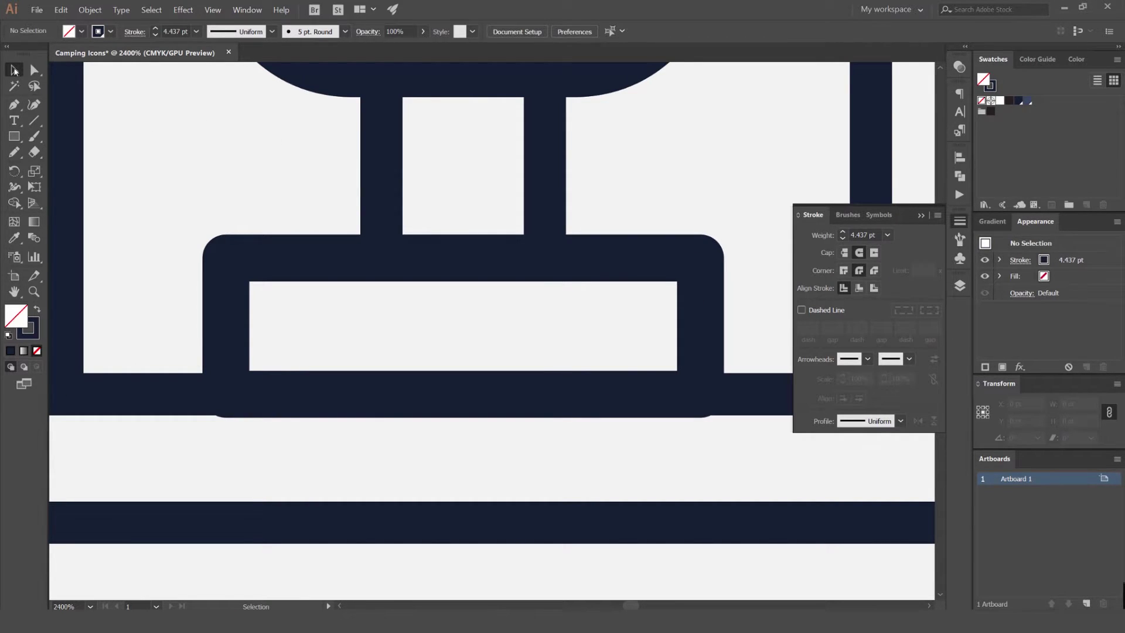
key("a")
left_click(700, 258)
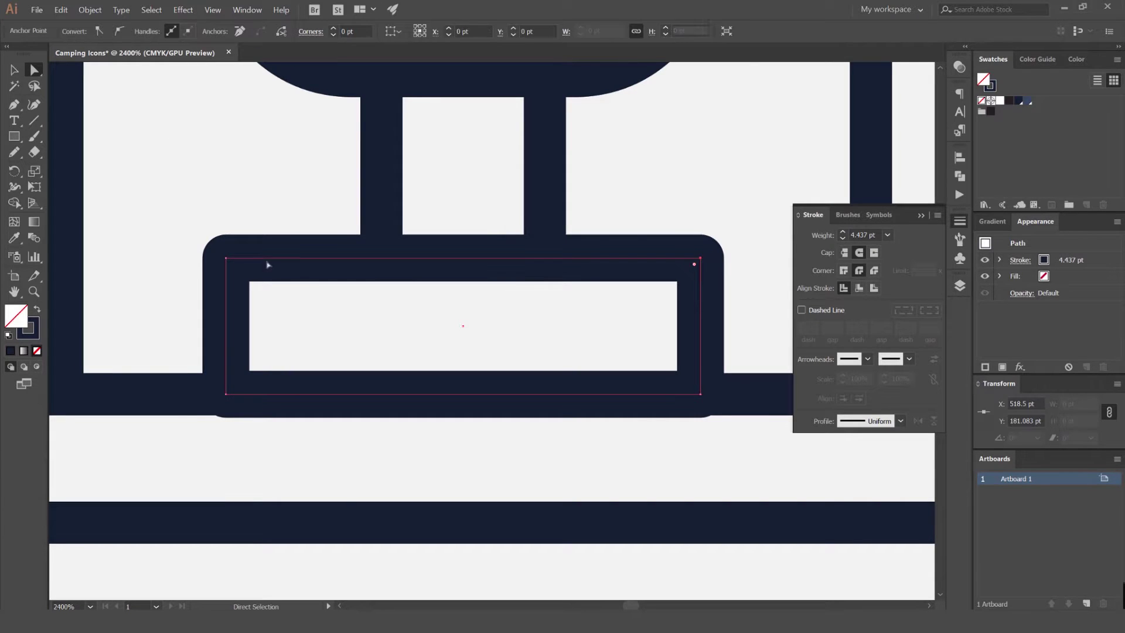
left_click(228, 258)
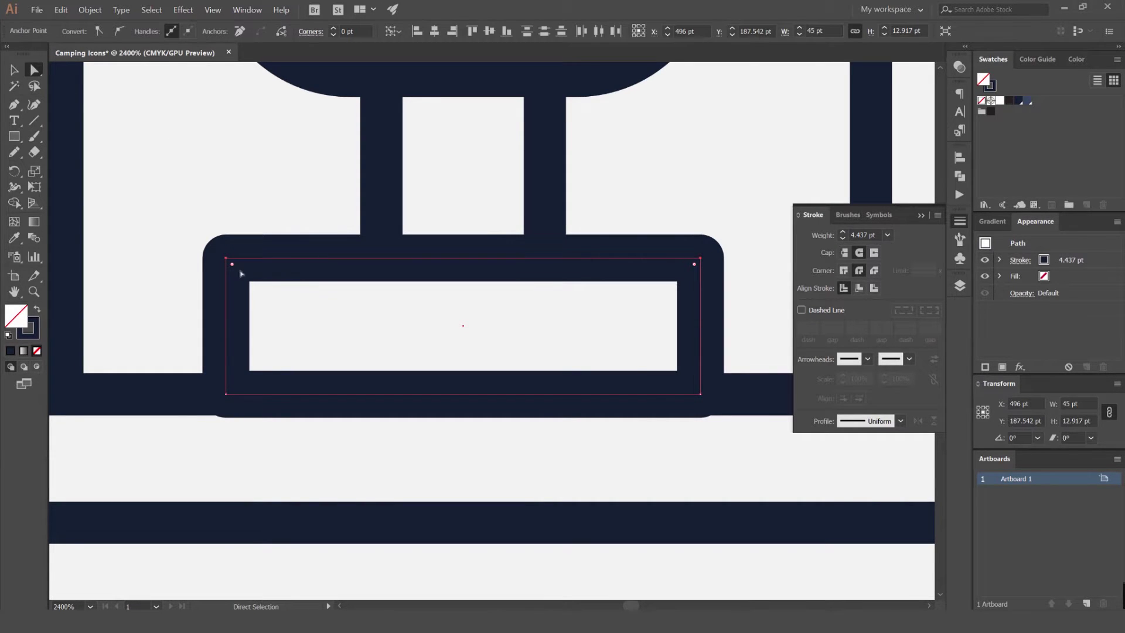
left_click_drag(267, 316, 402, 507)
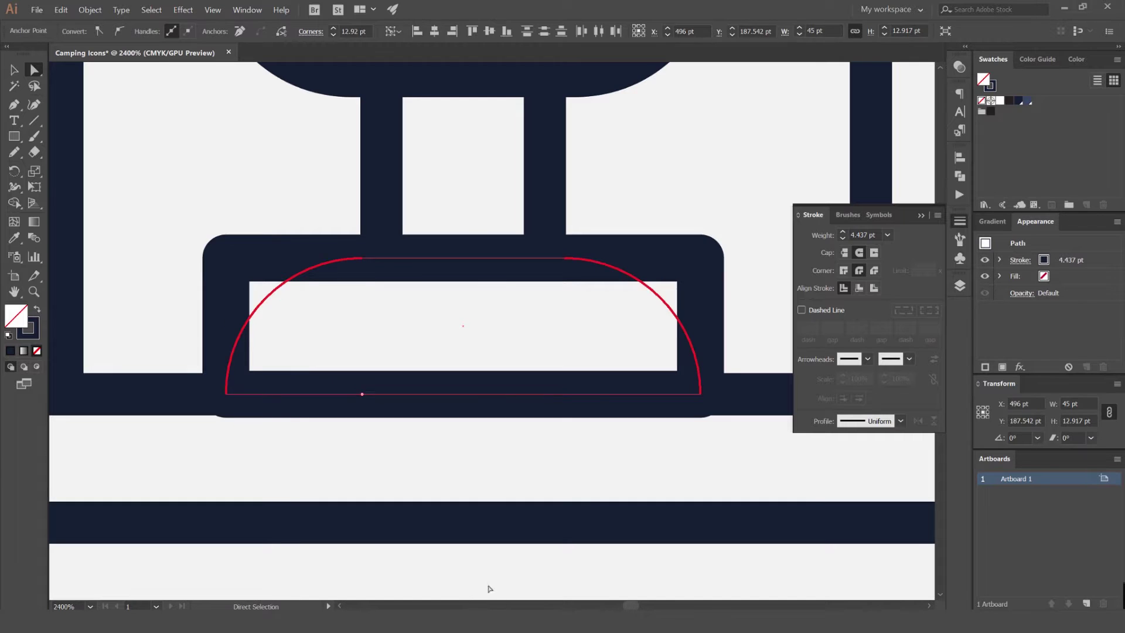
left_click_drag(487, 597, 487, 597)
key("v")
left_click(668, 230)
- Set the stroke weight of the dome above the base to 4 pt
scroll(662, 234, "down", 5)
left_click_drag(668, 237, 593, 285)
scroll(592, 286, "up", 3)
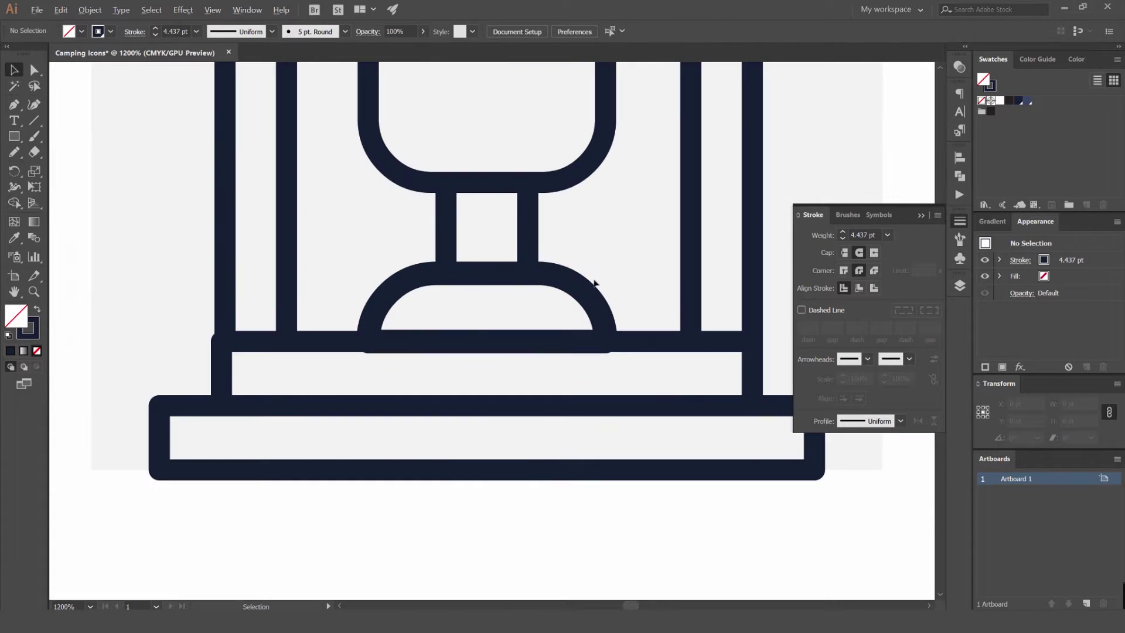
left_click(585, 303)
type("4")
key("Return")
left_click(642, 202)
scroll(642, 202, "down", 6)
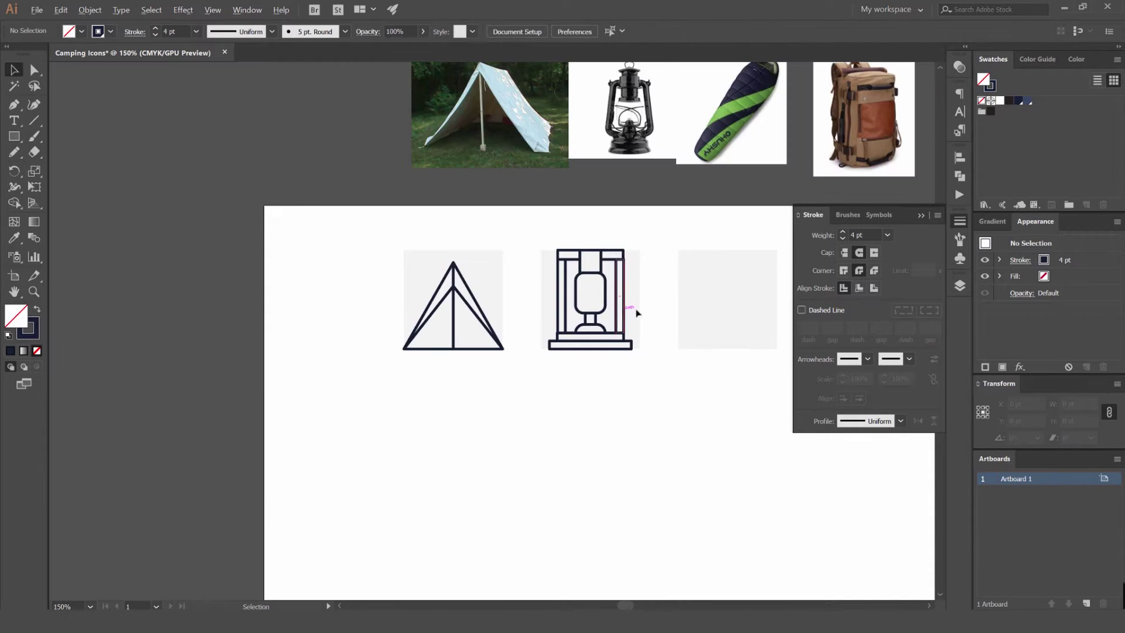
left_click_drag(711, 254, 649, 231)
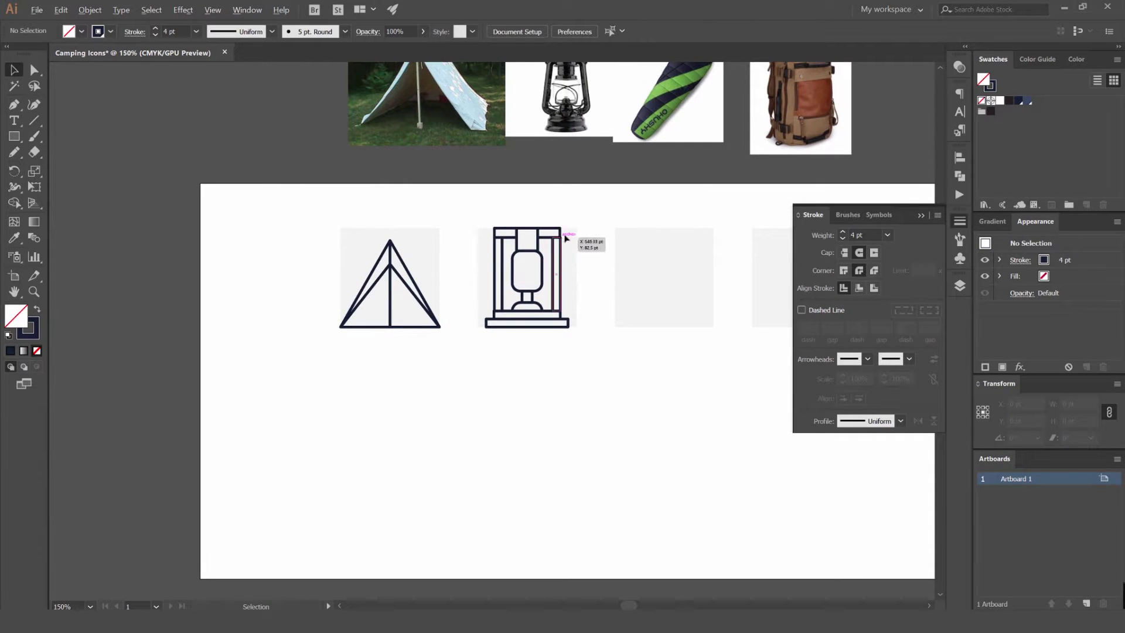
- Try deleting the two top bars beside the lantern's small square
left_click_drag(579, 208, 580, 258)
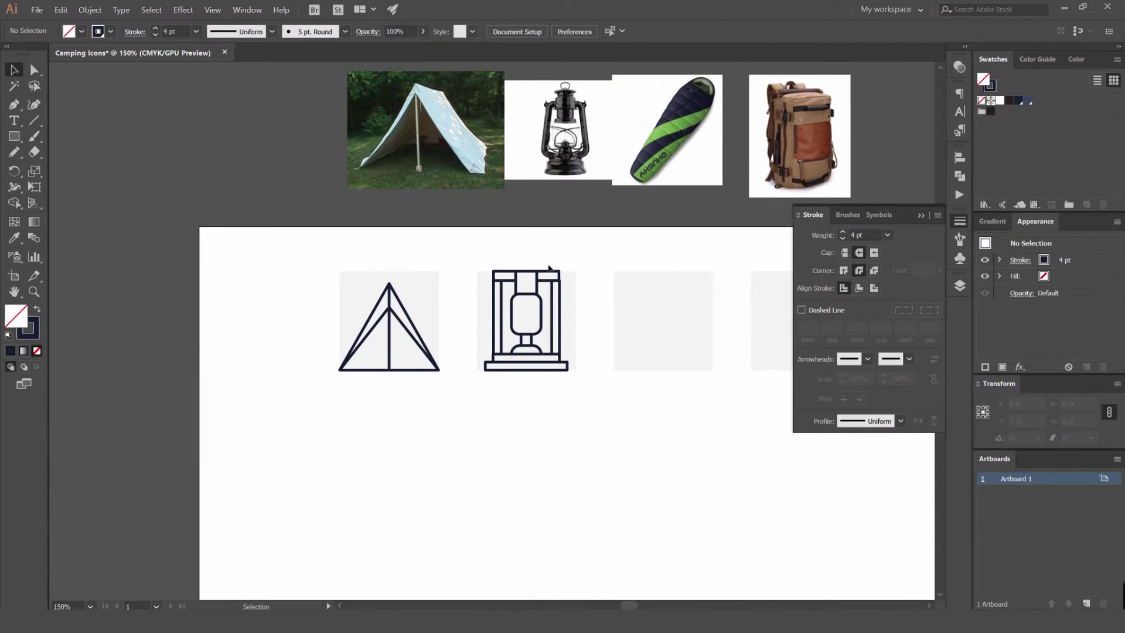
scroll(559, 268, "up", 3)
left_click(468, 283)
key("Delete")
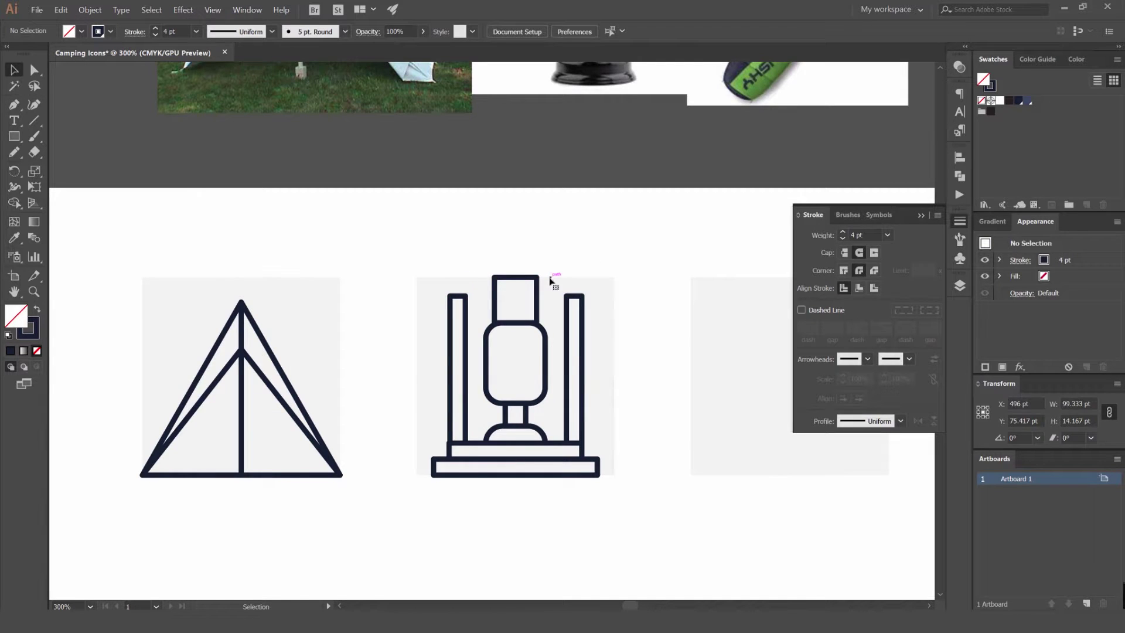
key("ctrl+z")
- Resize the two top bars together to about 7 pt high, with their top edges level with the side posts' tops
scroll(474, 280, "up", 3)
left_click_drag(475, 285, 647, 324)
left_click(523, 353, "shift")
left_click_drag(560, 352, 562, 332)
left_click(662, 279)
scroll(662, 281, "down", 2)
scroll(664, 293, "up", 3)
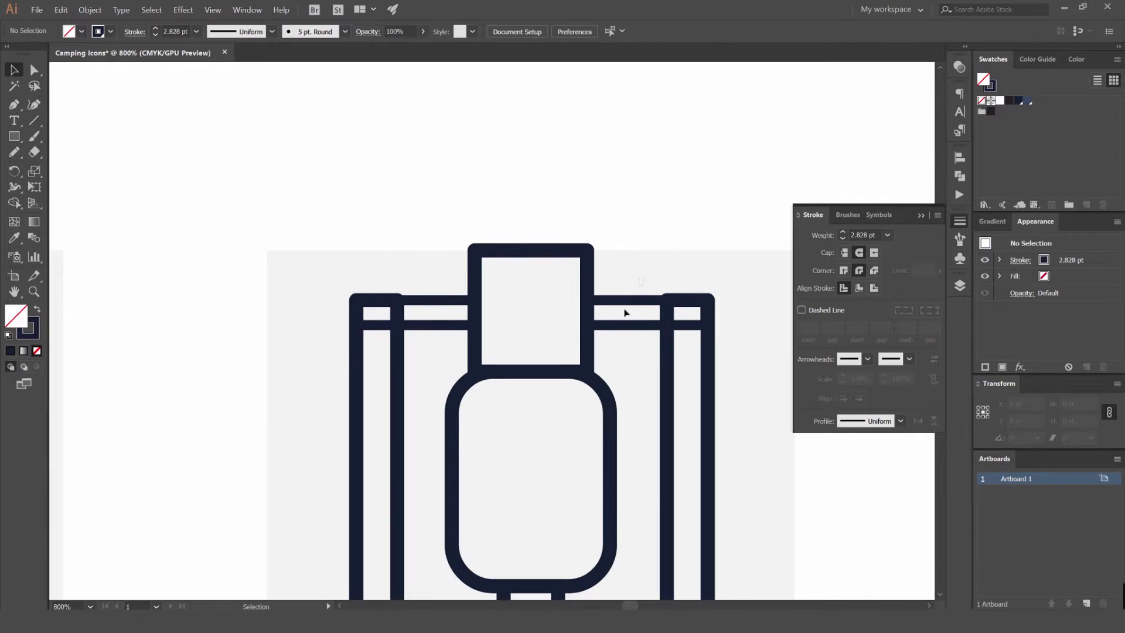
- Set the stroke weight of both top bars to 4 pt
left_click(625, 321)
left_click(455, 321, "shift")
left_click(691, 227)
left_click_drag(710, 248, 661, 231)
scroll(647, 241, "down", 4)
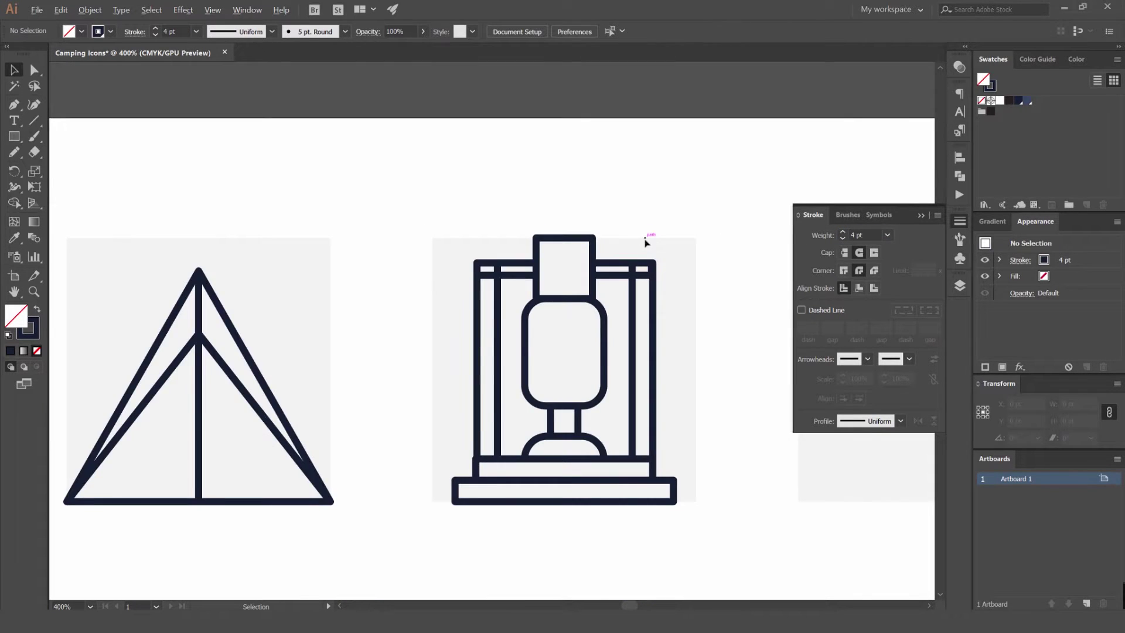
scroll(639, 245, "up", 4)
left_click(635, 282)
scroll(673, 295, "down", 4)
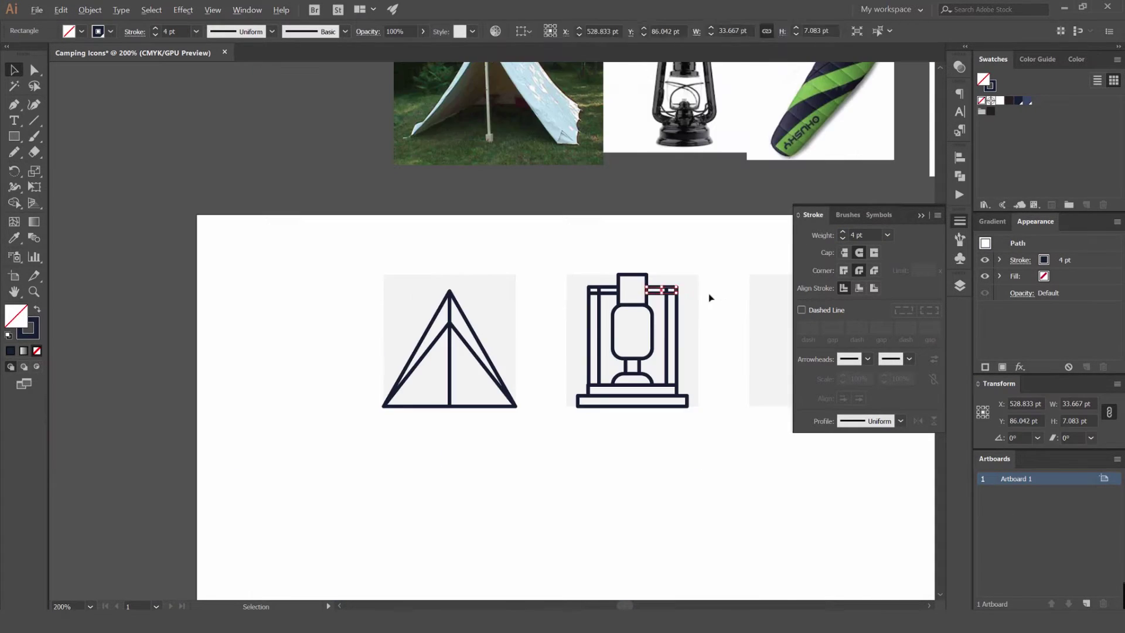
left_click(710, 298)
- Fill both top bars beside the lantern's small square with white
scroll(698, 296, "up", 7)
left_click(539, 243)
scroll(597, 257, "up", 2)
left_click(461, 232)
scroll(462, 233, "down", 3)
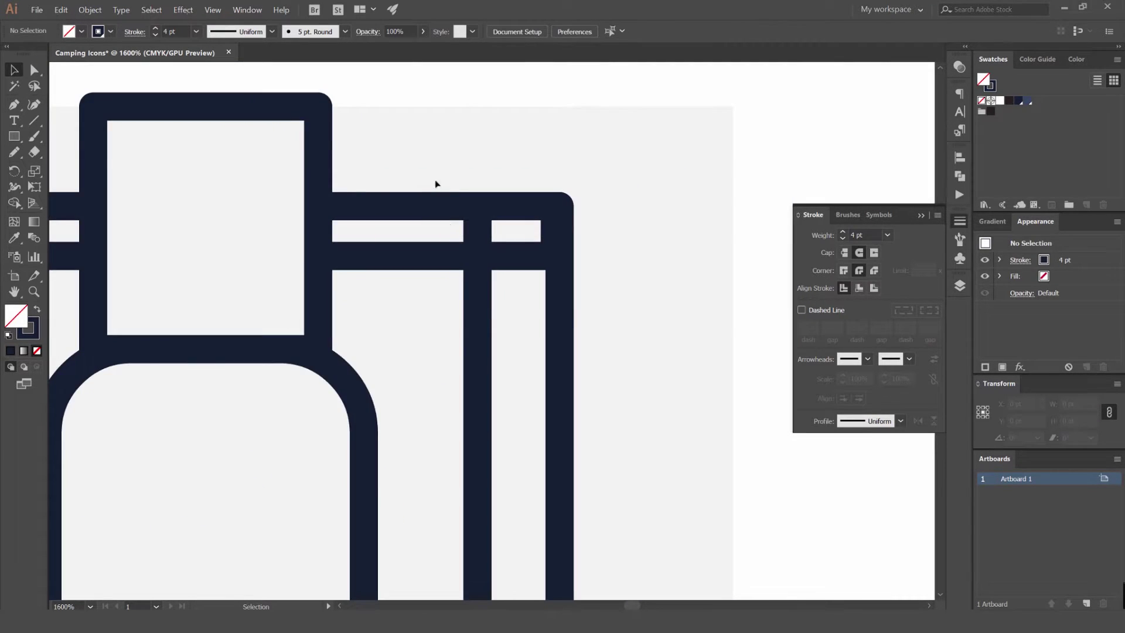
left_click_drag(436, 184, 566, 160)
left_click(550, 184)
left_click(120, 183, "shift")
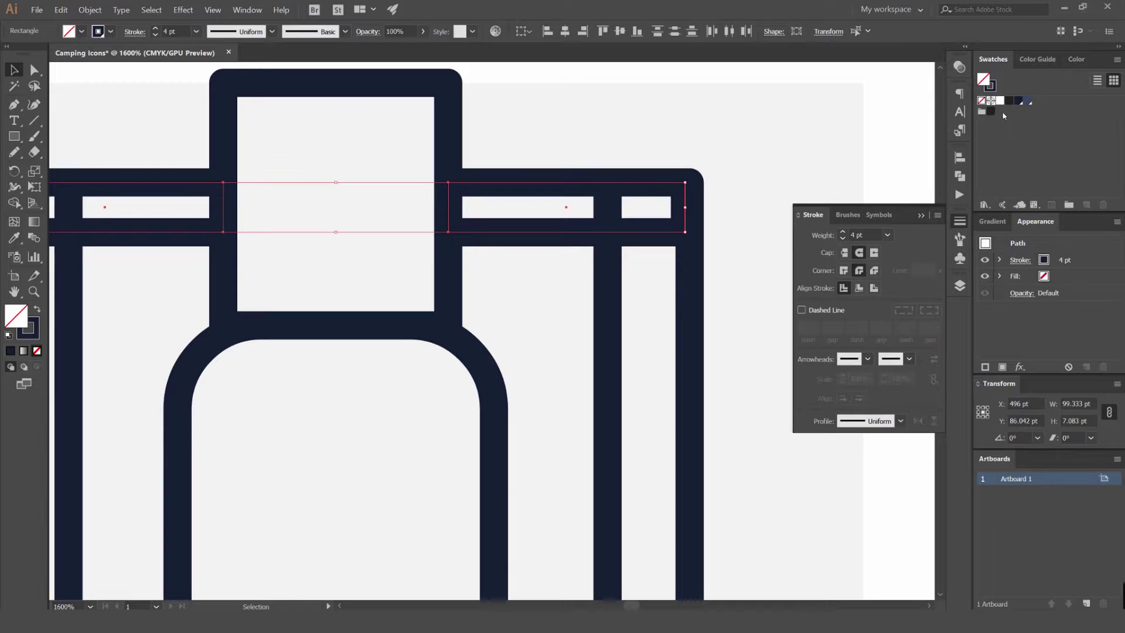
left_click(999, 102)
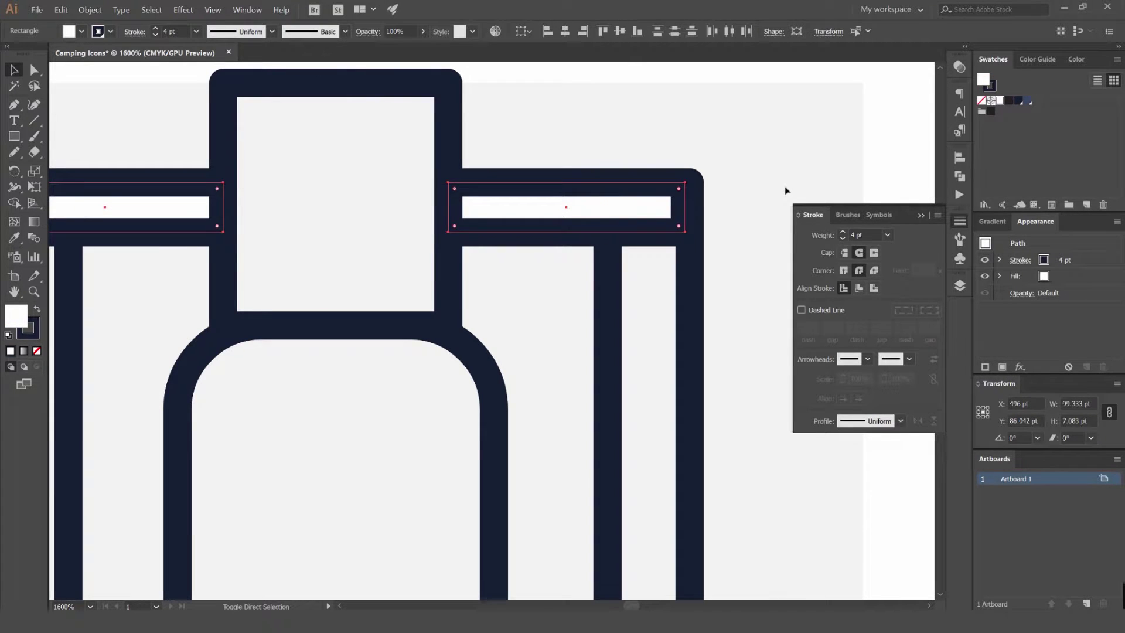
key("ctrl+g")
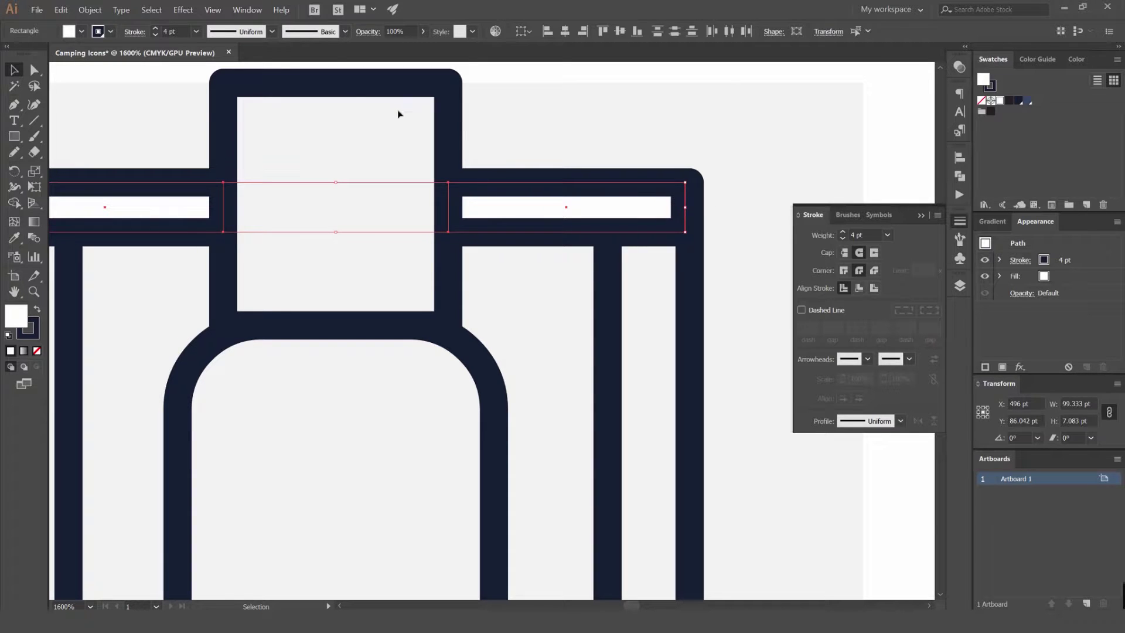
- Examine how the white-filled top bars overlap the side posts in the stacking order
left_click_drag(547, 157, 661, 166)
scroll(661, 166, "down", 2)
scroll(690, 161, "up", 2)
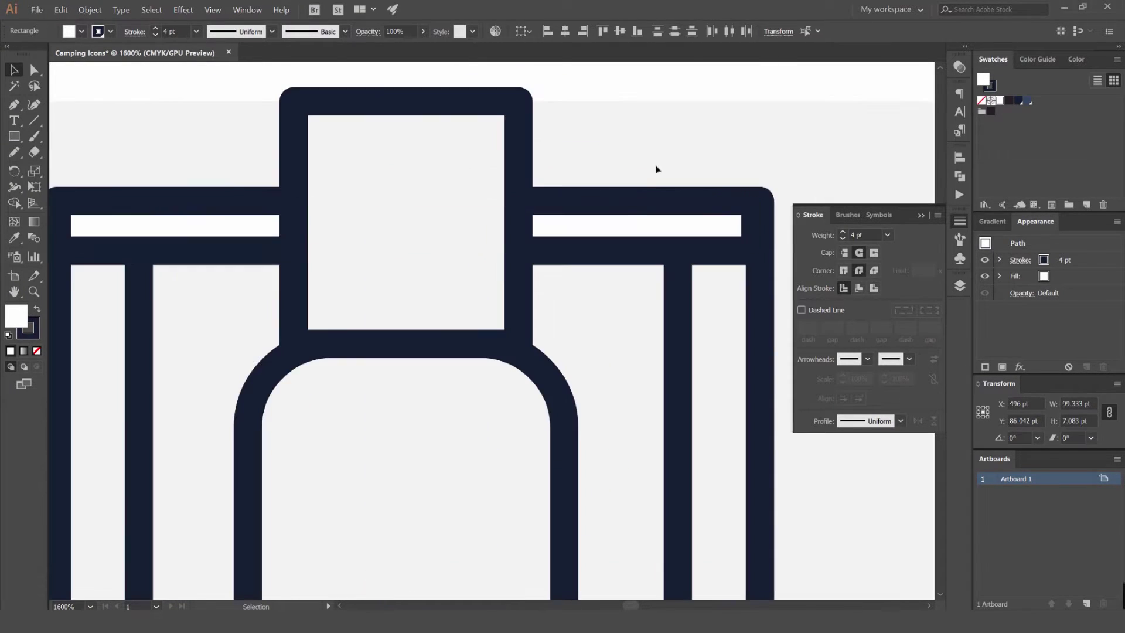
left_click(665, 159)
left_click(625, 207)
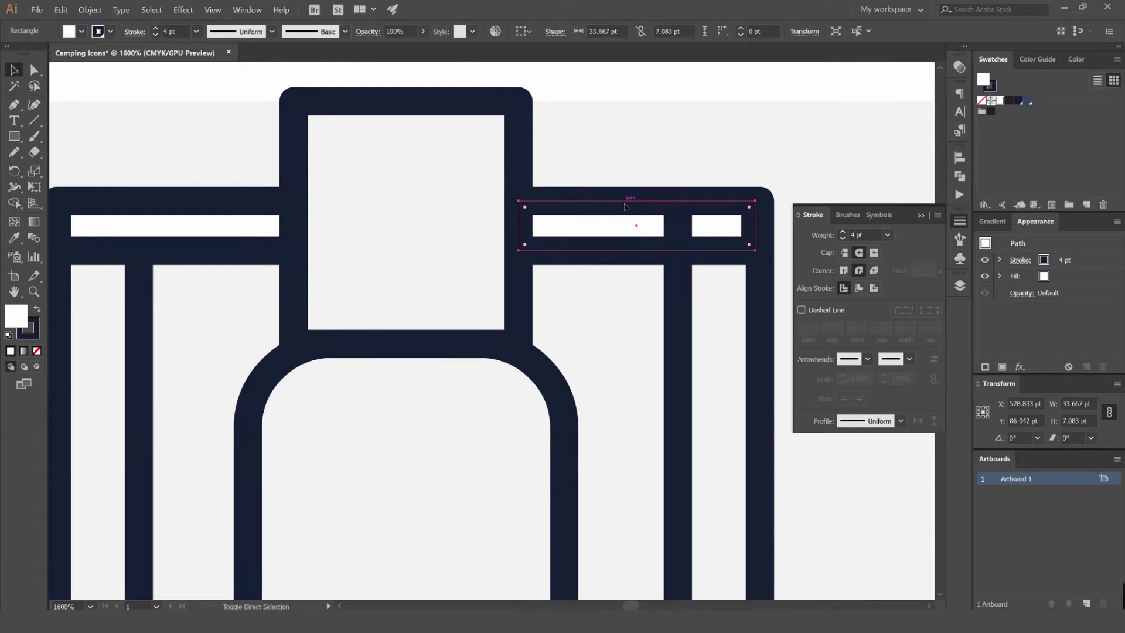
scroll(666, 228, "up", 3)
scroll(624, 222, "down", 3)
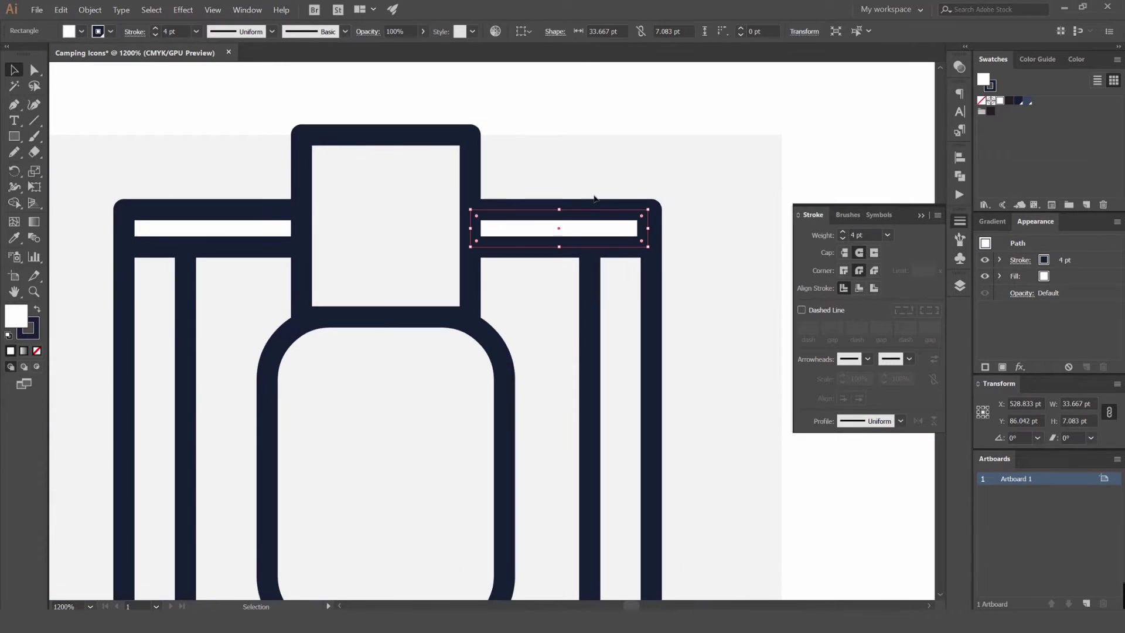
scroll(416, 217, "down", 1)
left_click(245, 176)
left_click(261, 241)
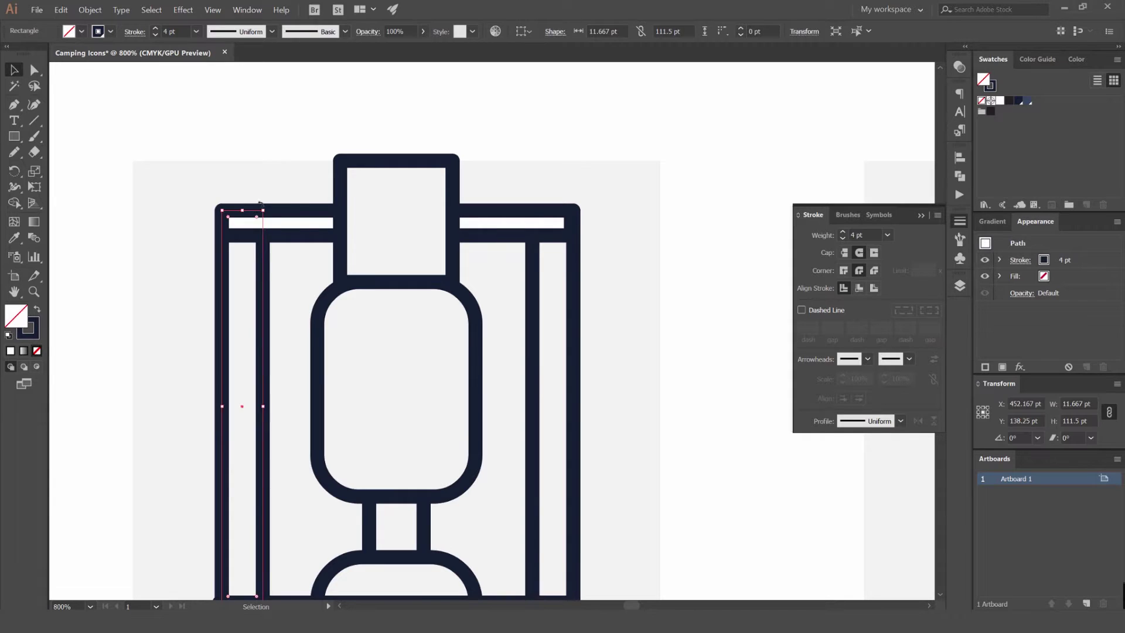
left_click(291, 194)
scroll(289, 194, "down", 2)
scroll(624, 214, "down", 7)
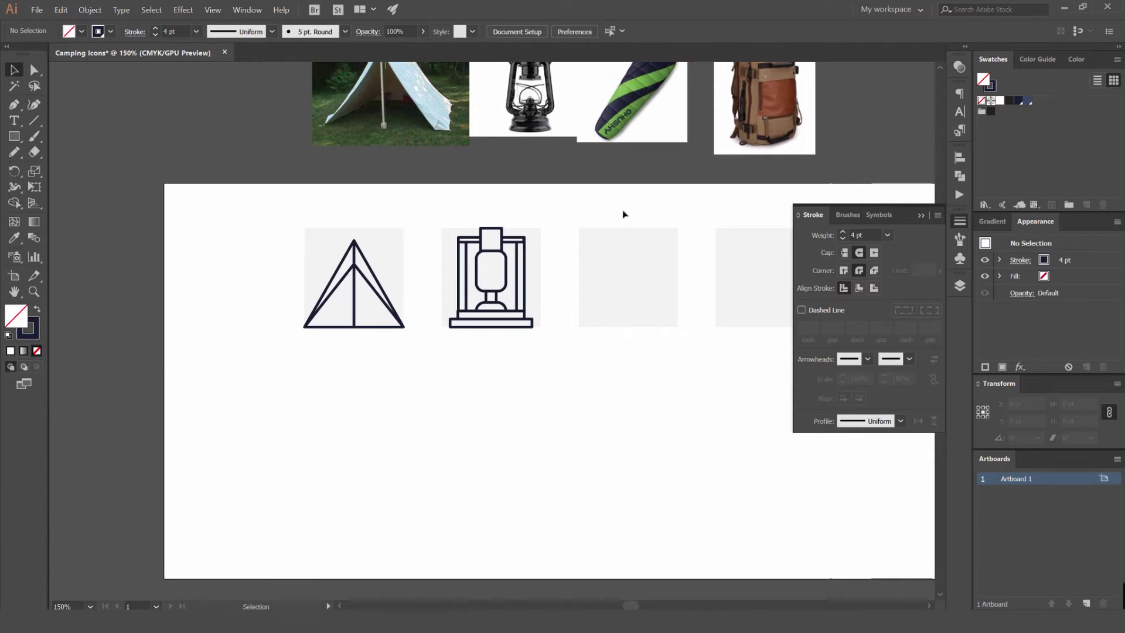
- Shorten the small square above the lantern's globe to about 20.3 pt high, its top level with the top bars
scroll(568, 230, "up", 7)
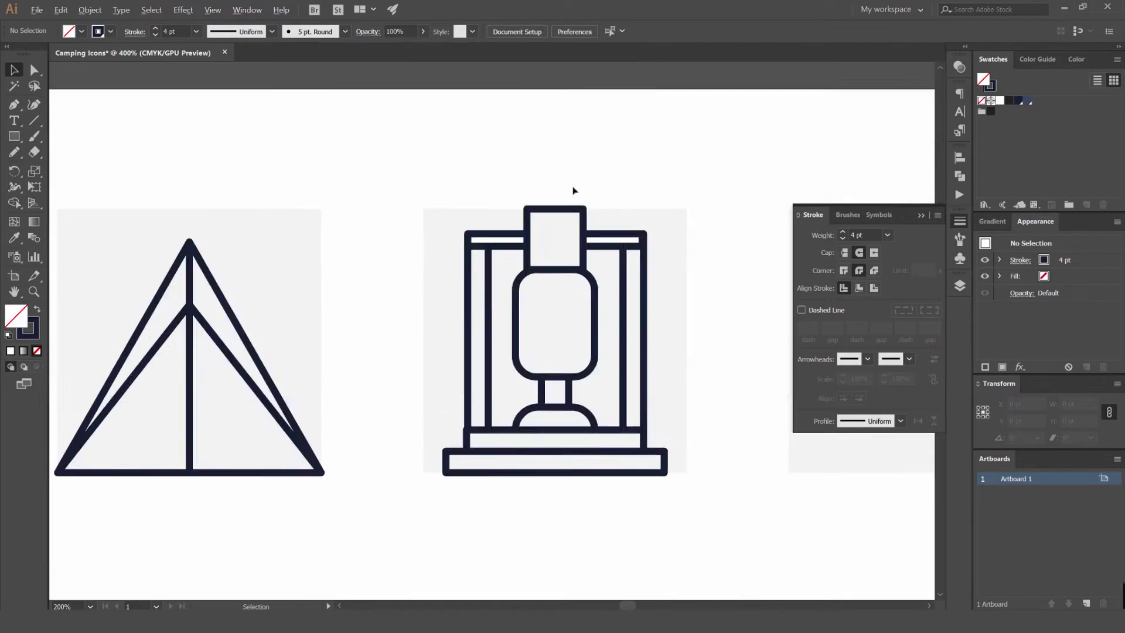
left_click(543, 217)
left_click_drag(544, 215, 545, 256)
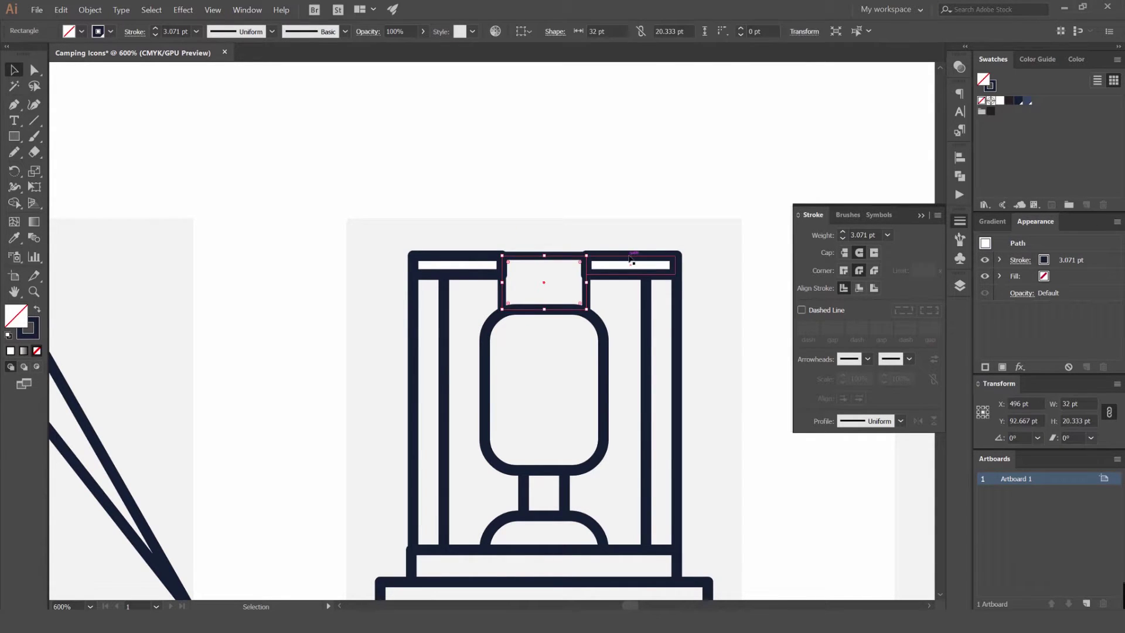
- Copy the right top bar's white fill and 4 pt navy stroke to the shortened centre rectangle with the Eyedropper
key("i")
scroll(560, 252, "up", 3)
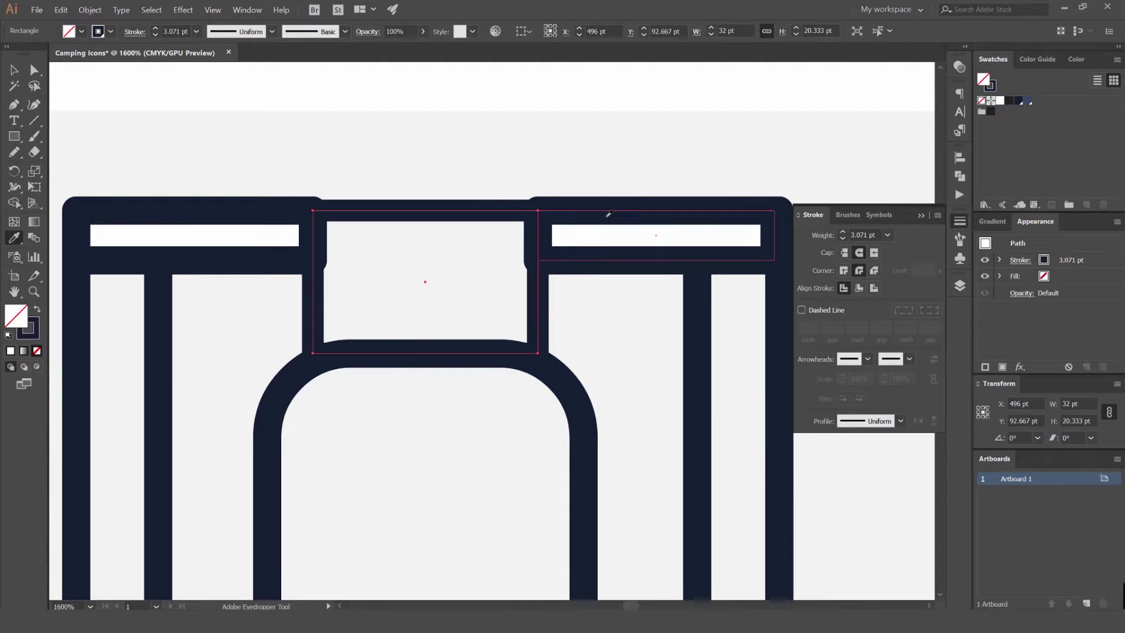
left_click(613, 211)
key("v")
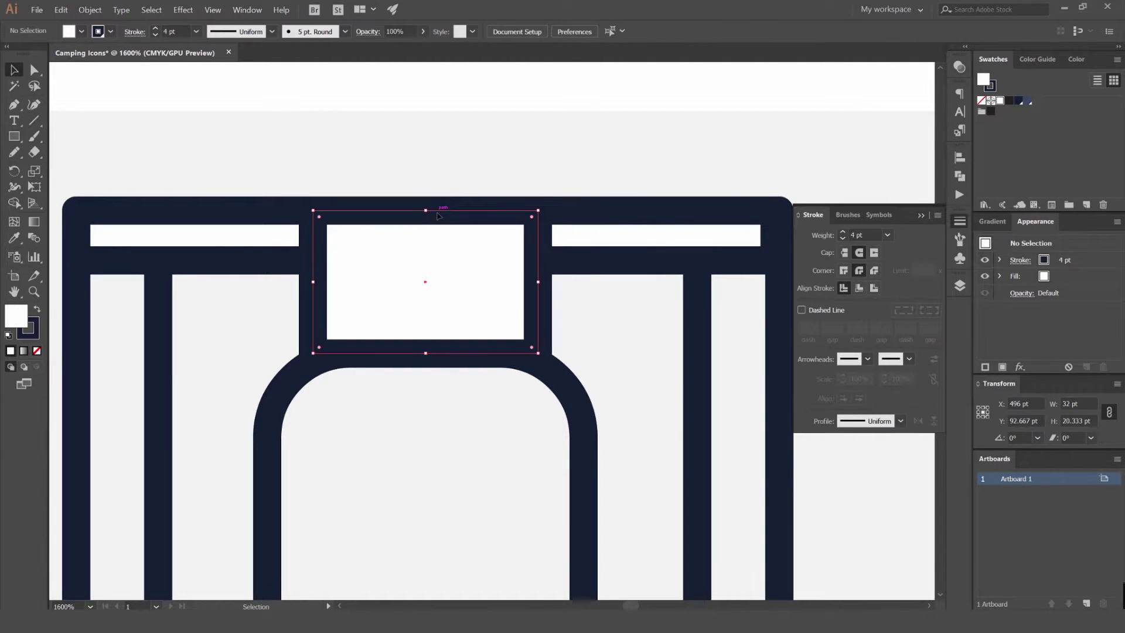
- Draw a sample rectangle about 35 by 18 pt above the lantern, with a white fill and a lighter blue stroke
scroll(459, 183, "down", 3)
left_click_drag(518, 181, 537, 252)
key("m")
left_click_drag(649, 161, 556, 209)
key("shift+x")
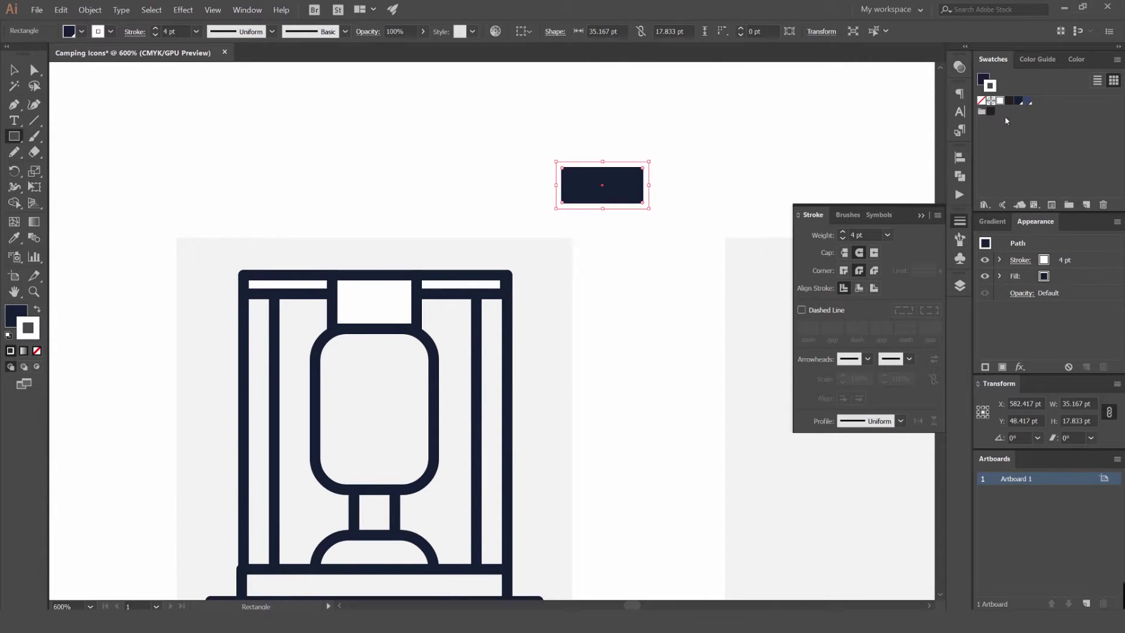
left_click(1029, 103)
key("v")
key("shift+x")
left_click(705, 163)
- Apply the sample rectangle's lighter blue stroke and white fill to the right top bar with the Eyedropper
left_click(485, 275)
key("i")
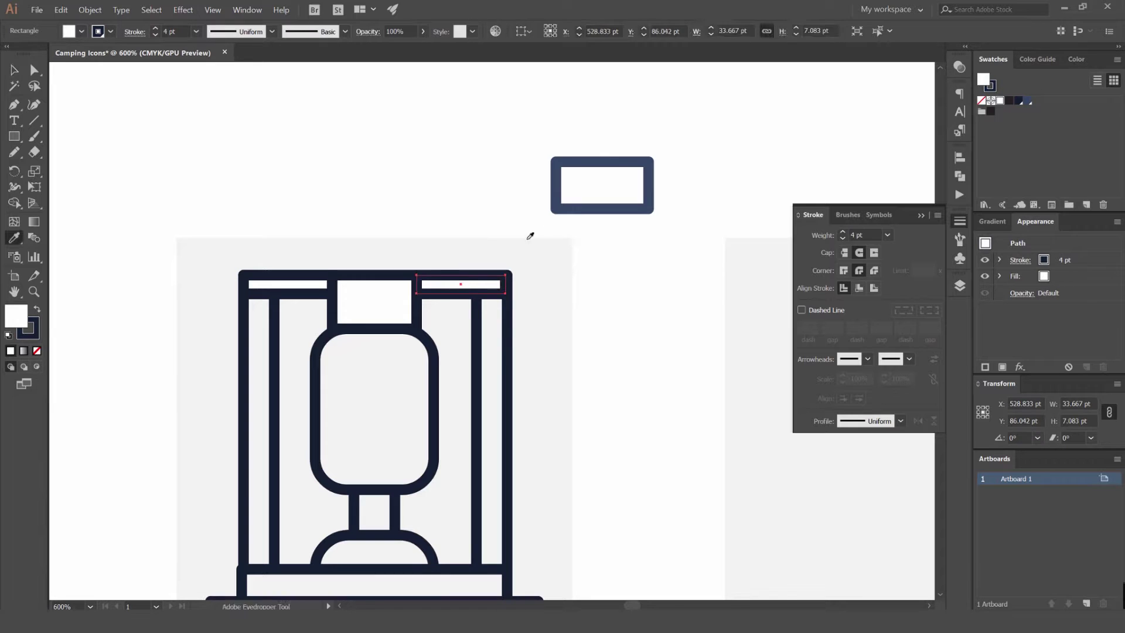
left_click(581, 162)
key("v")
left_click(537, 246)
scroll(482, 286, "up", 3)
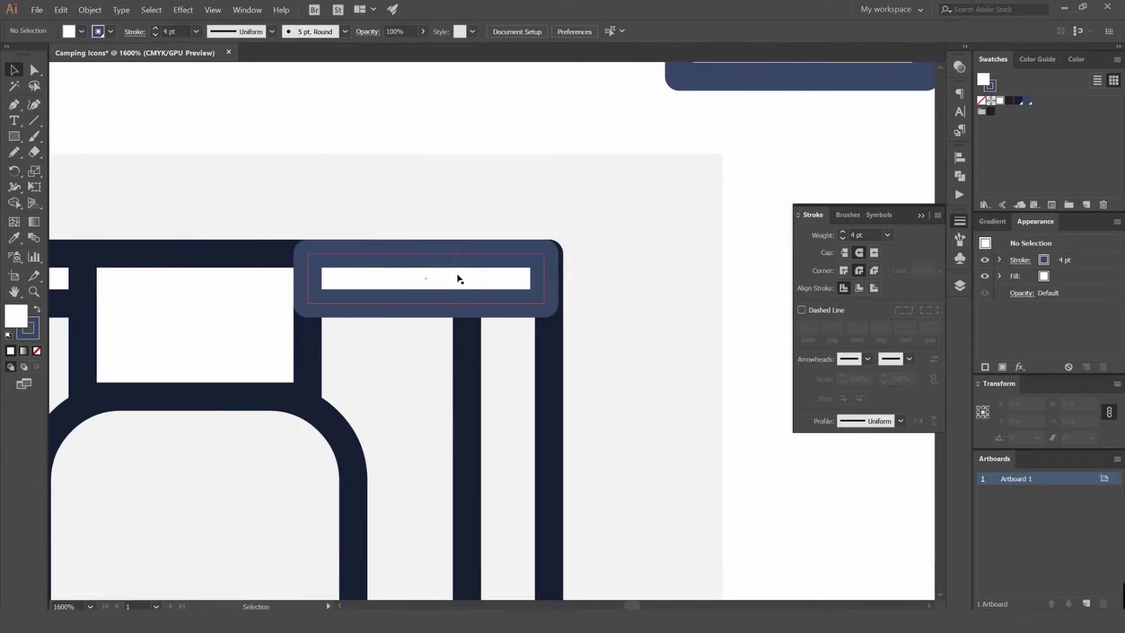
- Restore the navy stroke on the right top bar and delete the blue sample rectangle
scroll(473, 270, "down", 3)
left_click(623, 196)
key("Delete")
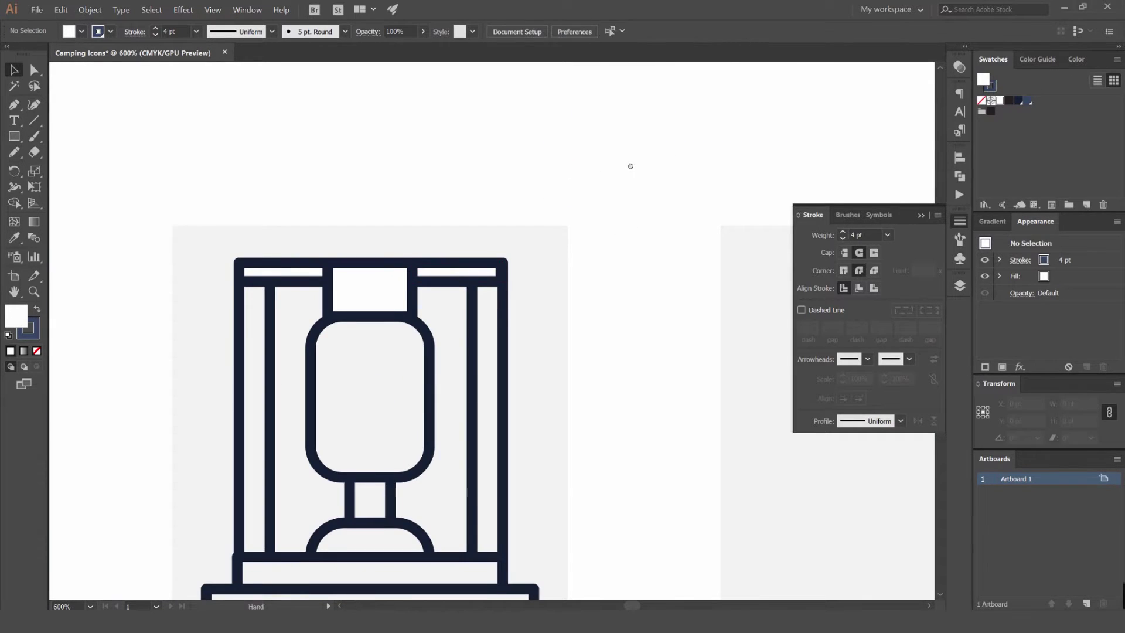
- Duplicate the dome from the lantern's base onto the top of the frame, centred above the white rectangle
scroll(483, 223, "left", 3)
left_click_drag(514, 286, 509, 359)
scroll(510, 352, "down", 1)
left_click_drag(502, 483, 523, 193)
scroll(528, 466, "up", 1)
left_click(522, 171)
- Narrow the top dome symmetrically to about 25.8 pt wide, keeping its height at about 12.9 pt
left_click(492, 180)
scroll(492, 176, "up", 3)
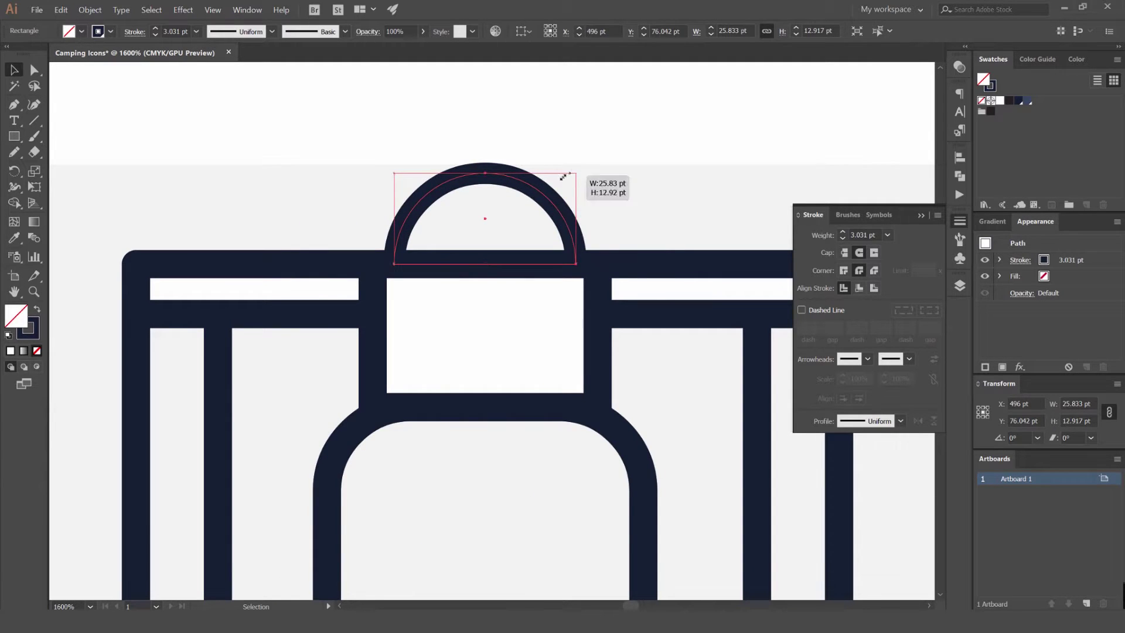
left_click(571, 174)
scroll(650, 170, "down", 10)
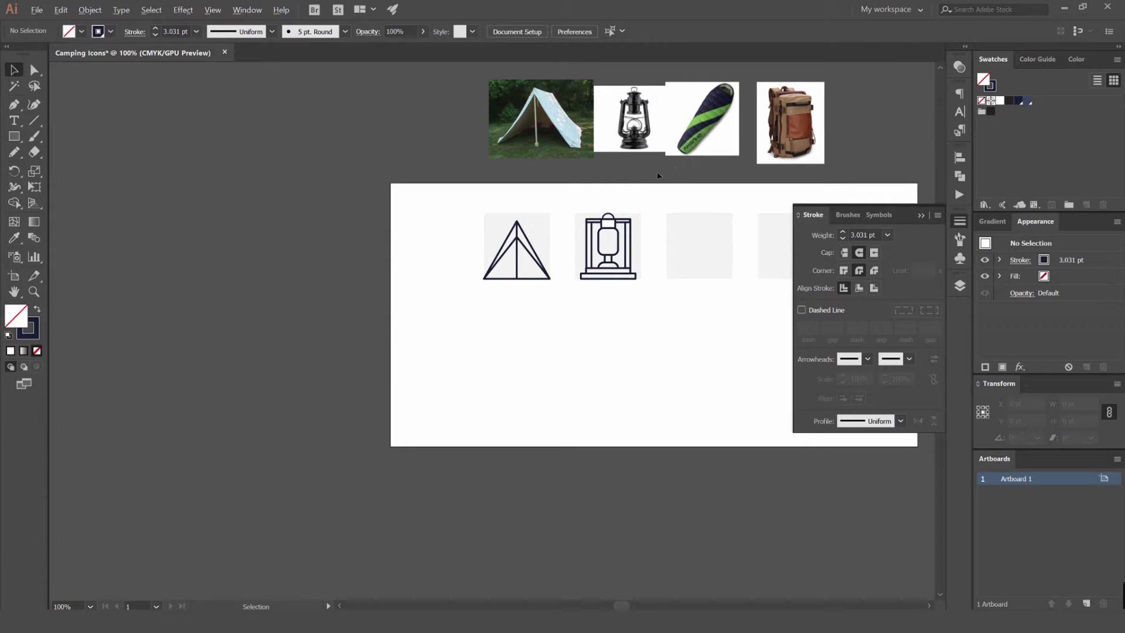
- Delete the lantern's left side post
scroll(627, 222, "up", 1)
scroll(607, 220, "up", 4)
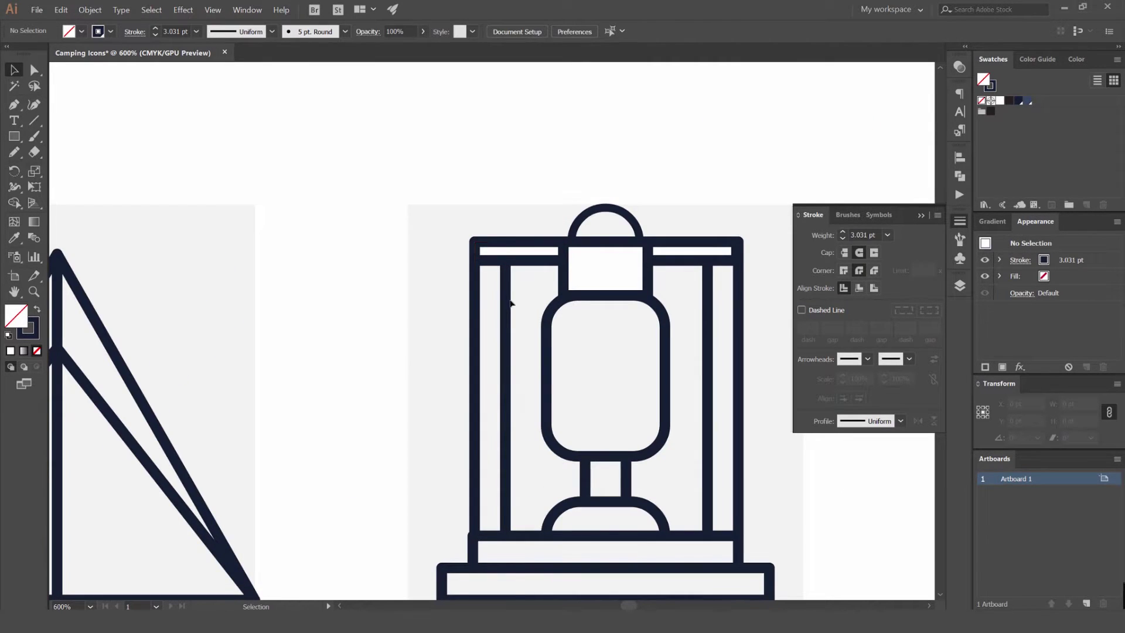
left_click(509, 302)
left_click_drag(505, 388, 506, 387)
key("Delete")
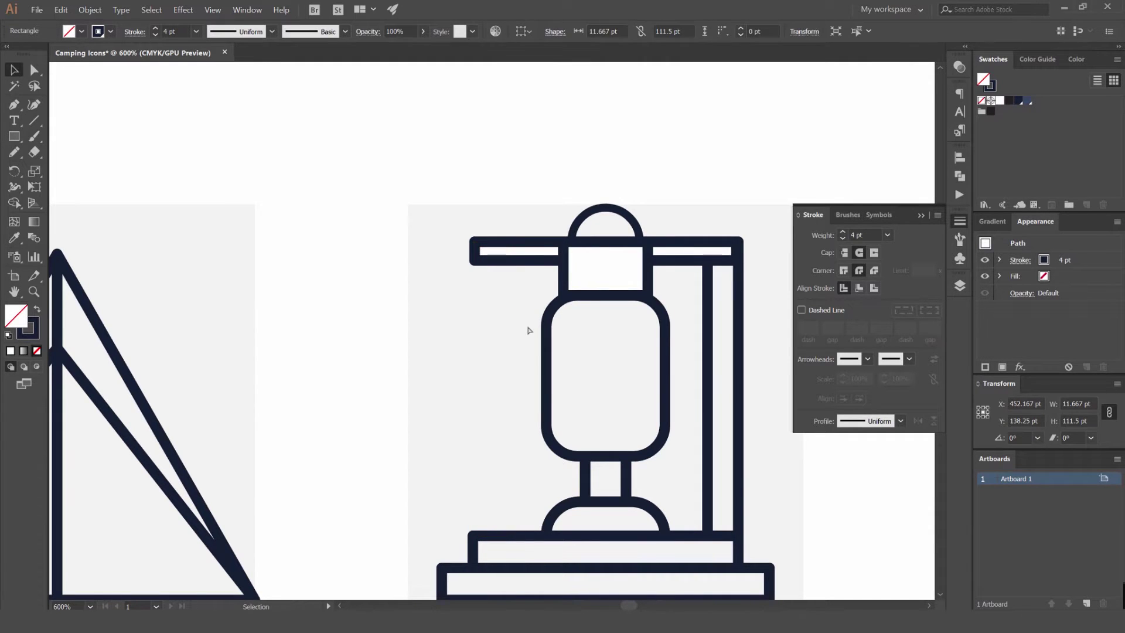
- Make a new left post from a copy of the left top bar rotated 90°, stretched to 111.5 pt down to the base
left_click_drag(517, 256, 502, 284, "alt")
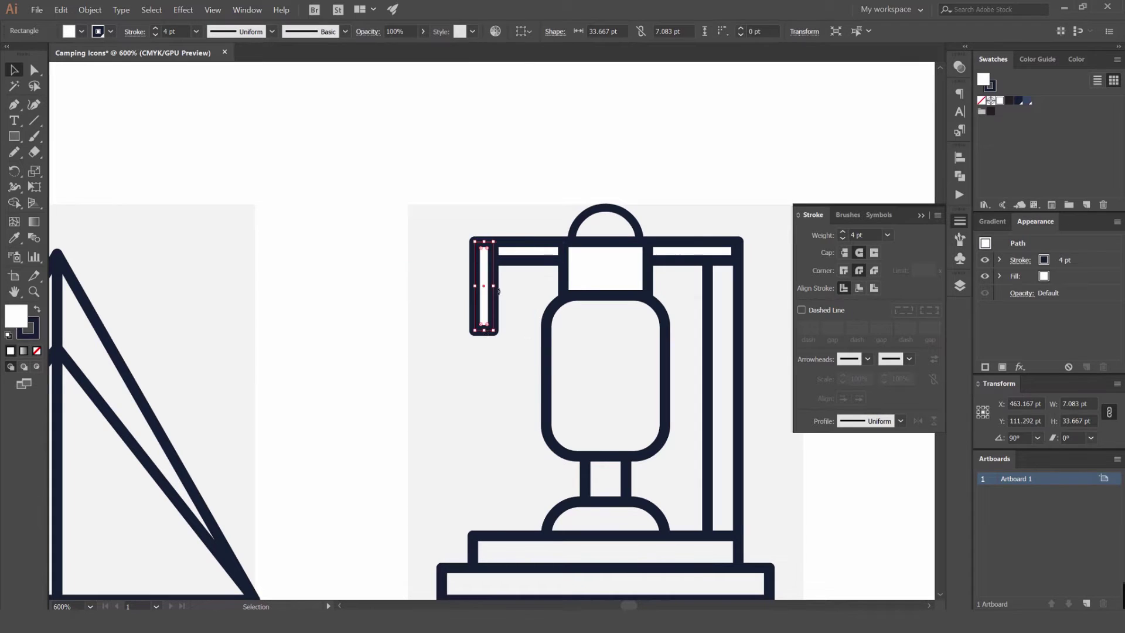
left_click_drag(485, 331, 495, 536)
left_click_drag(469, 457, 336, 389)
left_click(675, 271)
- Match the new left post's stroke and fill to the right top bar's 4 pt stroke and white fill
left_click(353, 235)
key("o")
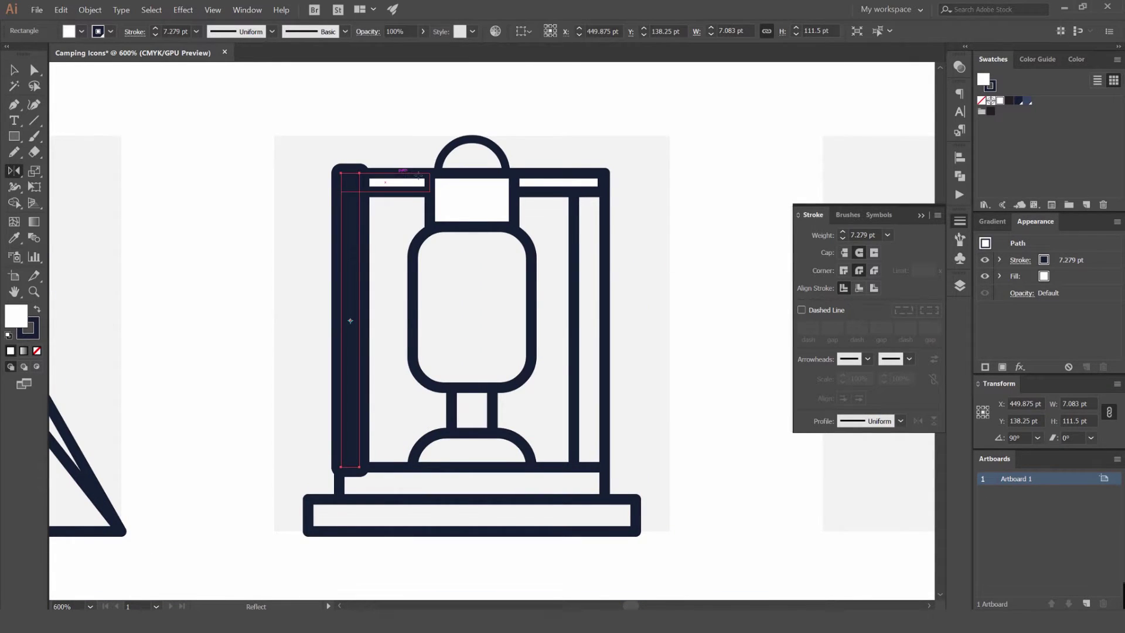
left_click(554, 174)
key("v")
left_click(448, 253)
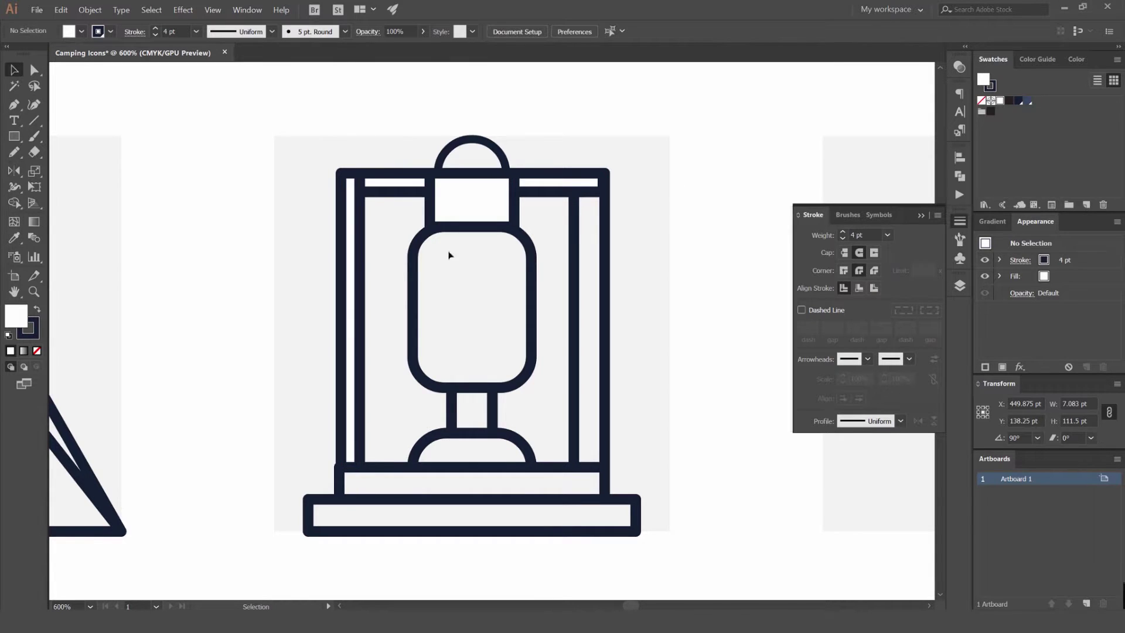
- Replace the right side post with a copy of the narrow left post, aligned to the right top bar's outer end
left_click(606, 242)
key("Delete")
left_click_drag(360, 227, 610, 216)
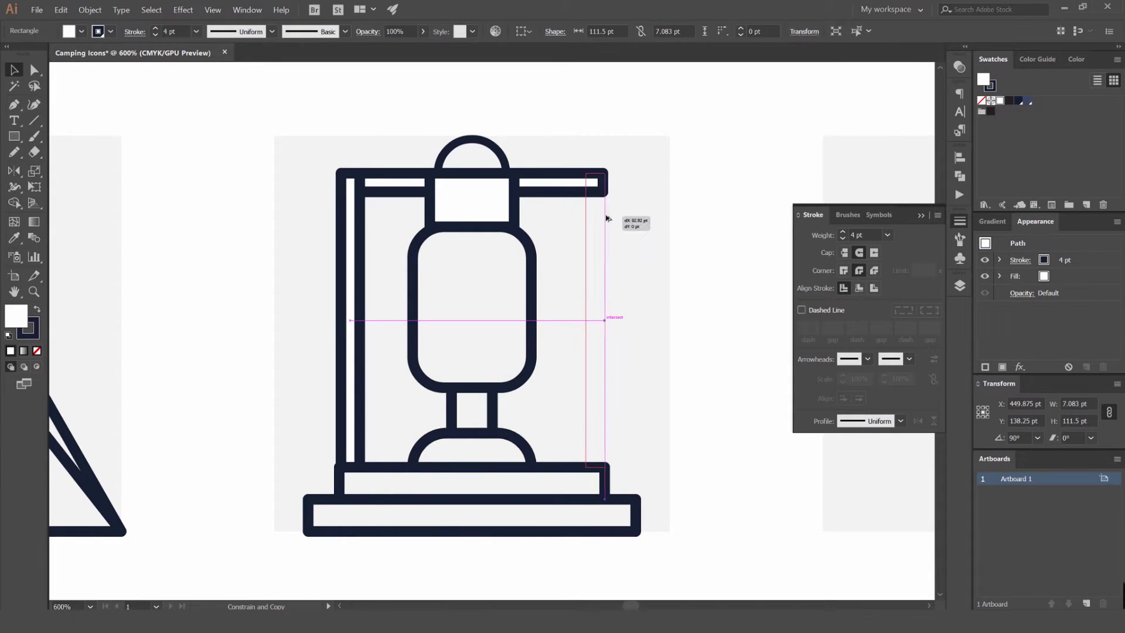
left_click(730, 218)
- Try moving the left post inward along the top bar, away from the frame's outer edge
key("ctrl+minus")
key("ctrl+minus")
scroll(723, 247, "down", 2)
left_click_drag(727, 227, 589, 298)
scroll(501, 332, "up", 3)
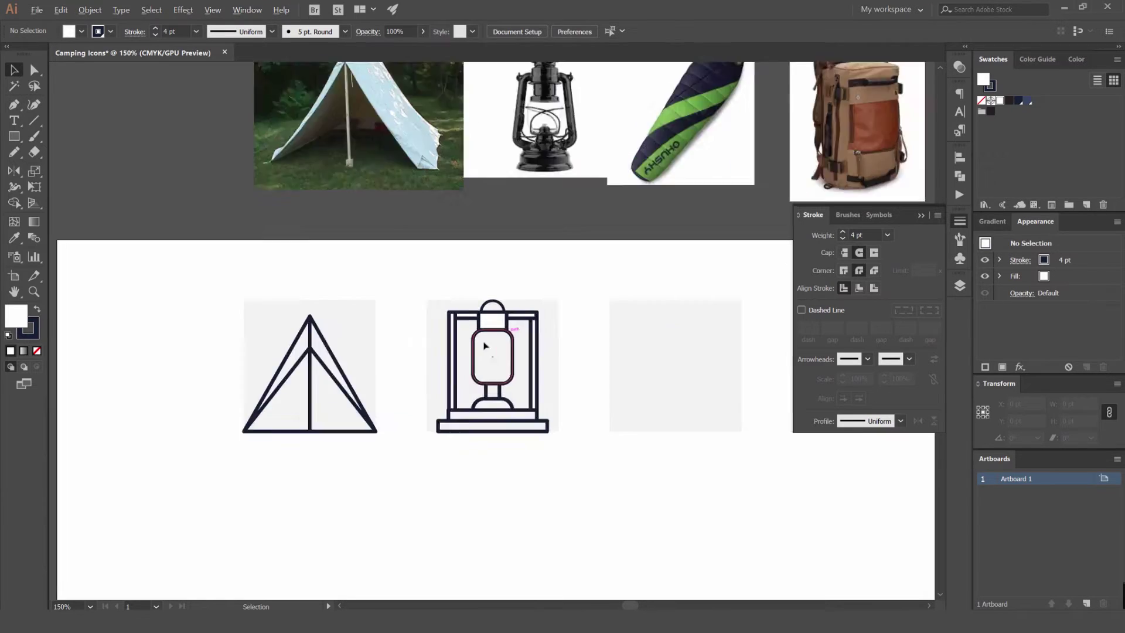
left_click_drag(424, 348, 452, 338)
left_click(676, 276)
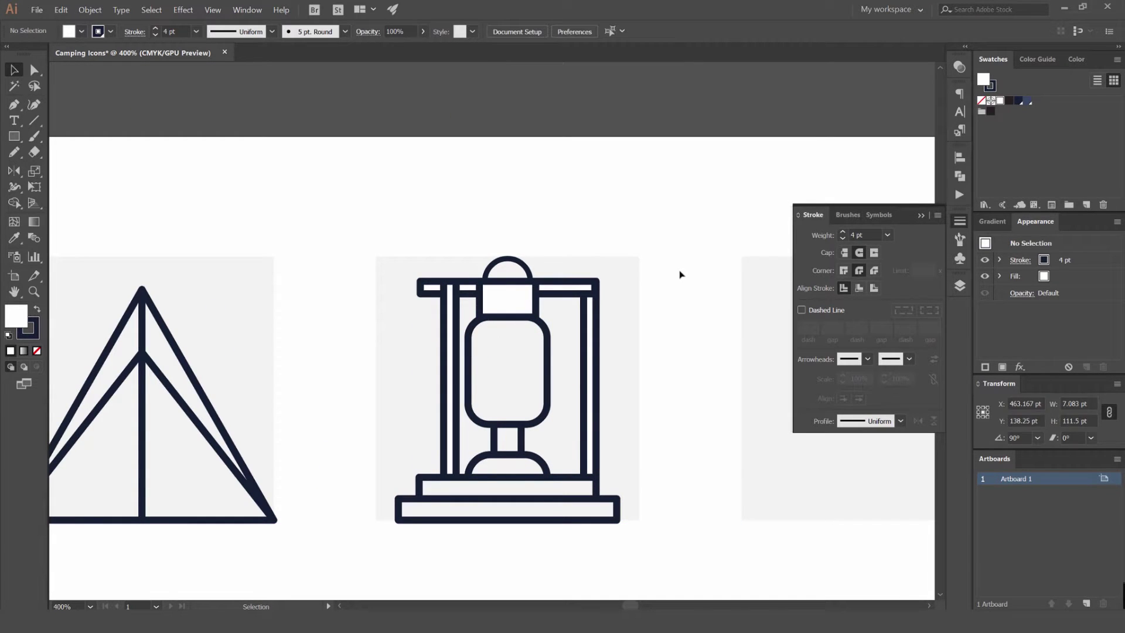
key("ctrl+z")
left_click(708, 288)
- Fully round the two top corners of the lantern base's upper tier
scroll(710, 293, "down", 2)
left_click_drag(710, 295, 587, 324)
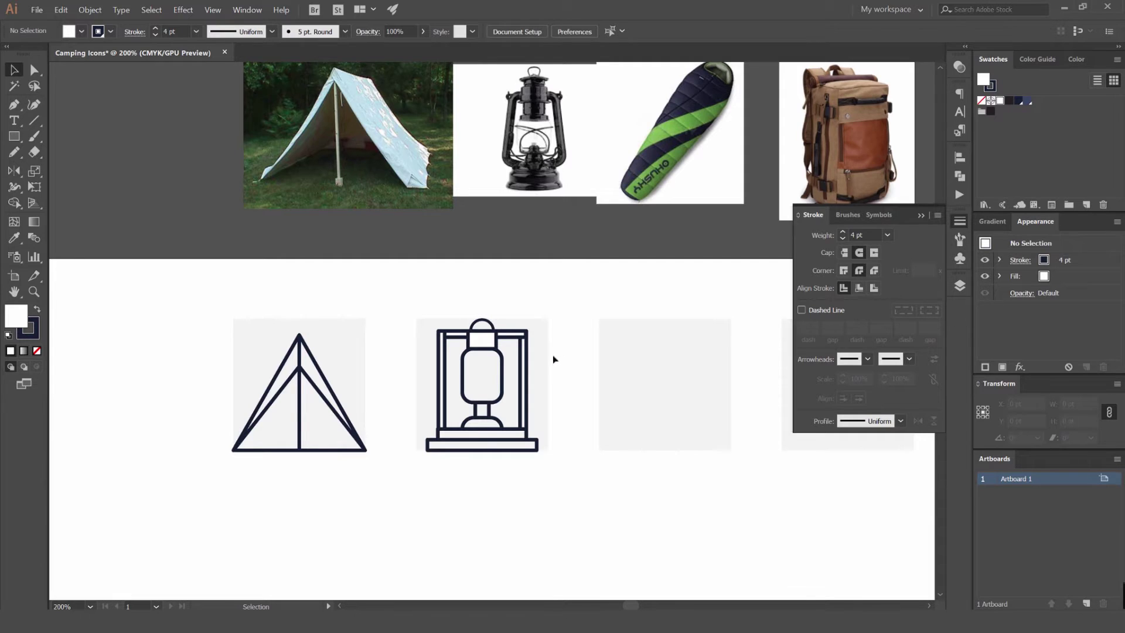
scroll(494, 439, "up", 2)
left_click(537, 421)
key("a")
left_click(558, 421)
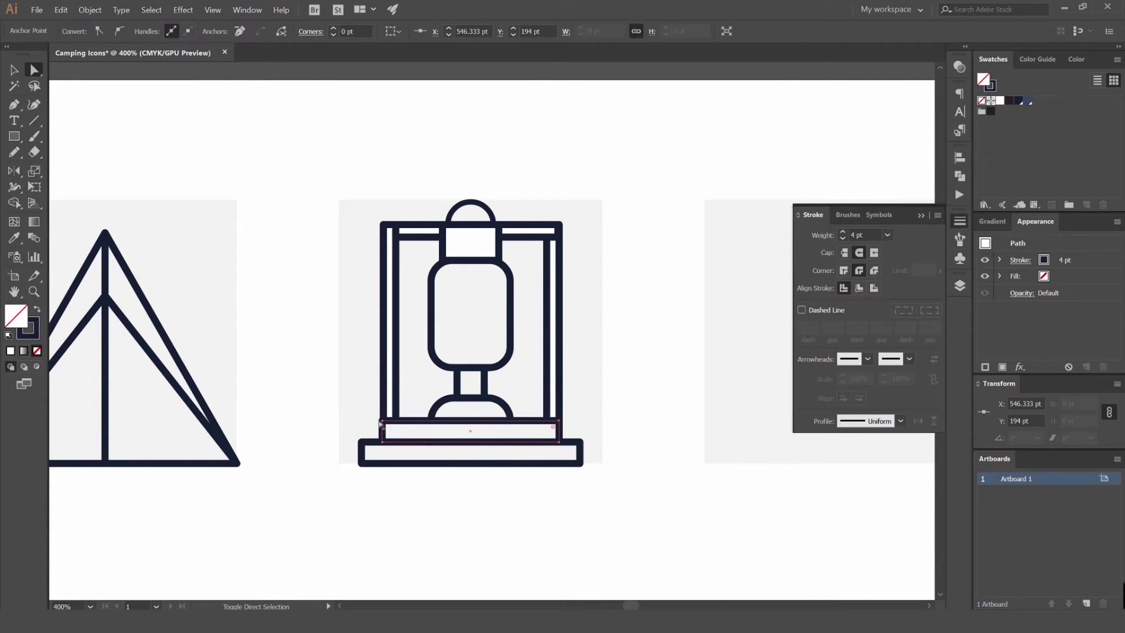
left_click(469, 430, "alt")
scroll(481, 434, "up", 1)
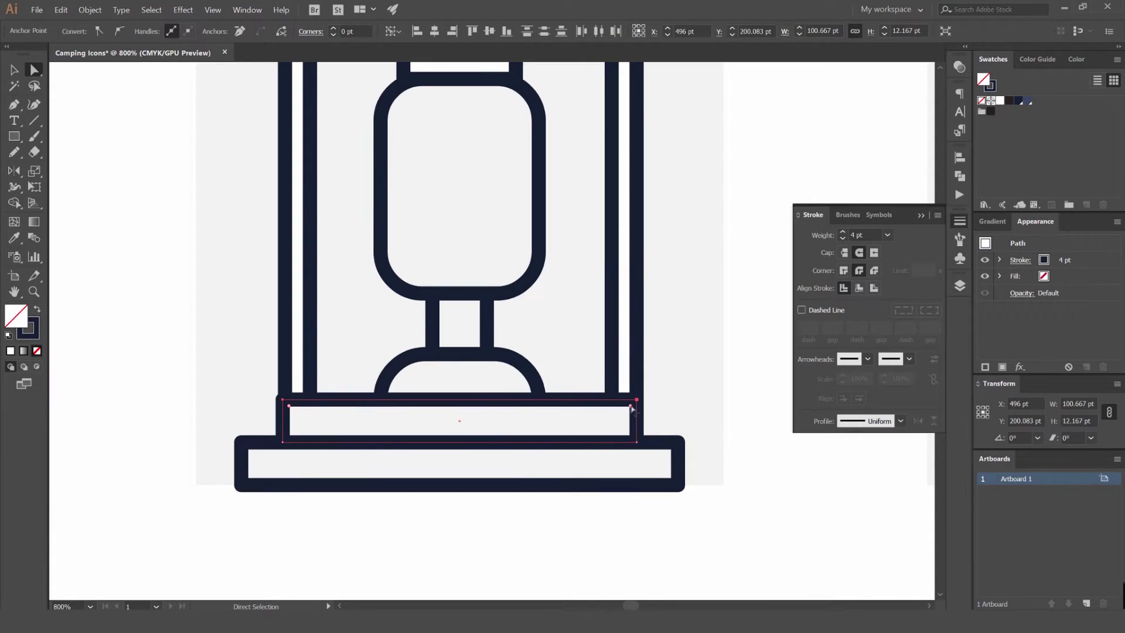
left_click_drag(630, 409, 552, 510)
- Fully round the two top corners of the lantern base's lowest tier
left_click(678, 453)
left_click(241, 442)
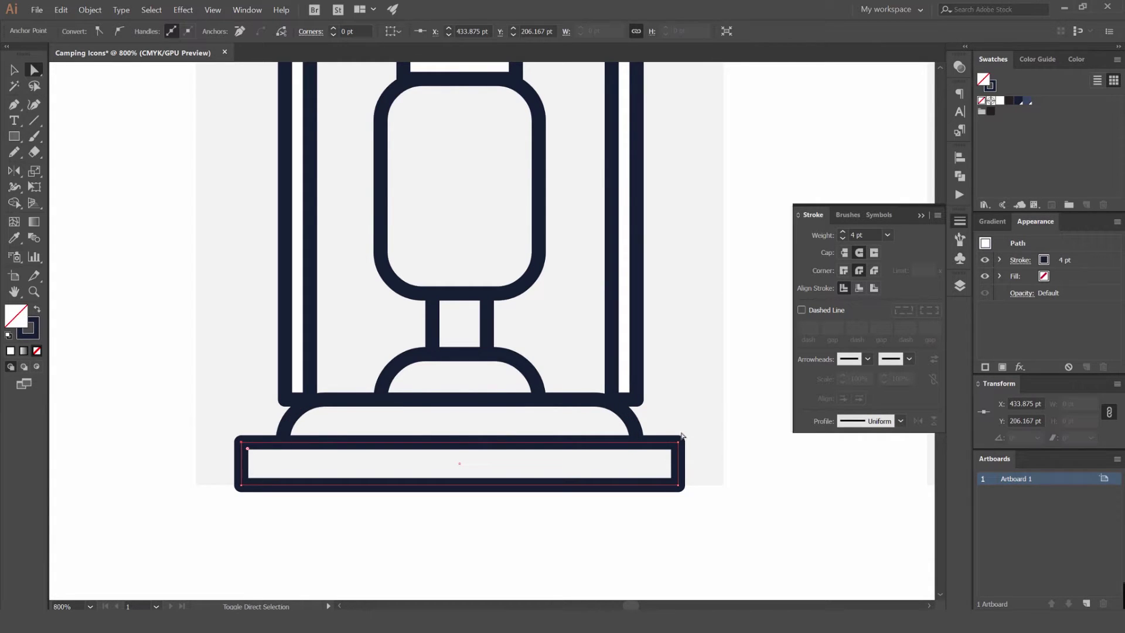
left_click(667, 444, "alt")
left_click_drag(477, 590, 479, 591)
left_click(738, 479)
key("v")
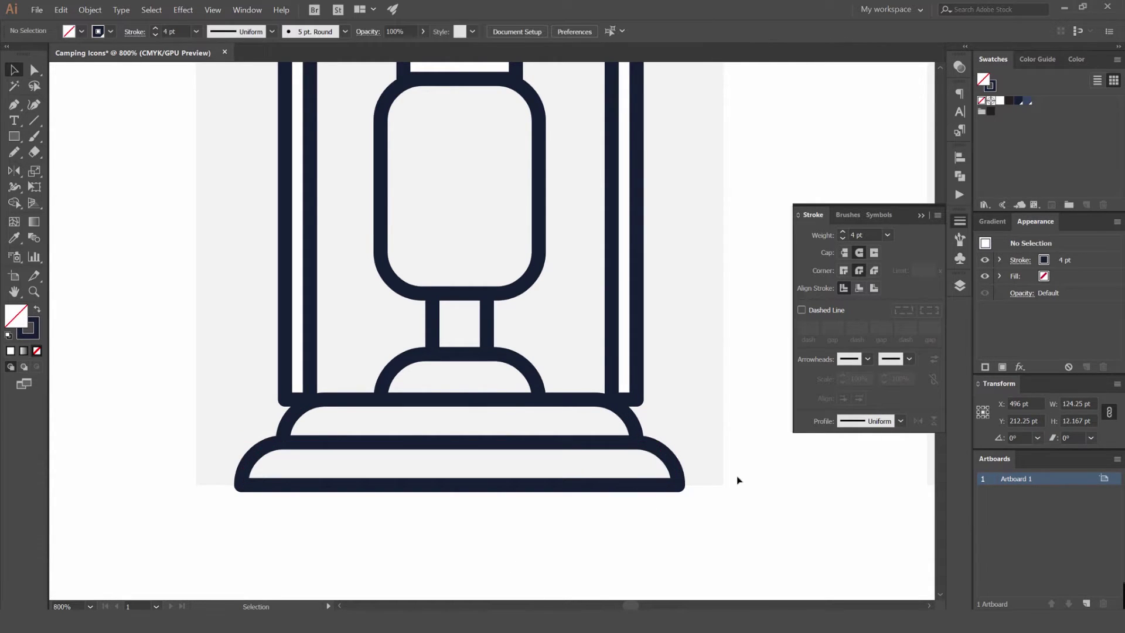
- Scale both lower base tiers narrower about their centre so the lowest tier is about 100.67 pt wide, matching the frame
scroll(738, 479, "down", 3)
scroll(740, 480, "up", 2)
left_click(675, 466)
left_click_drag(717, 460, 687, 461)
left_click(723, 434)
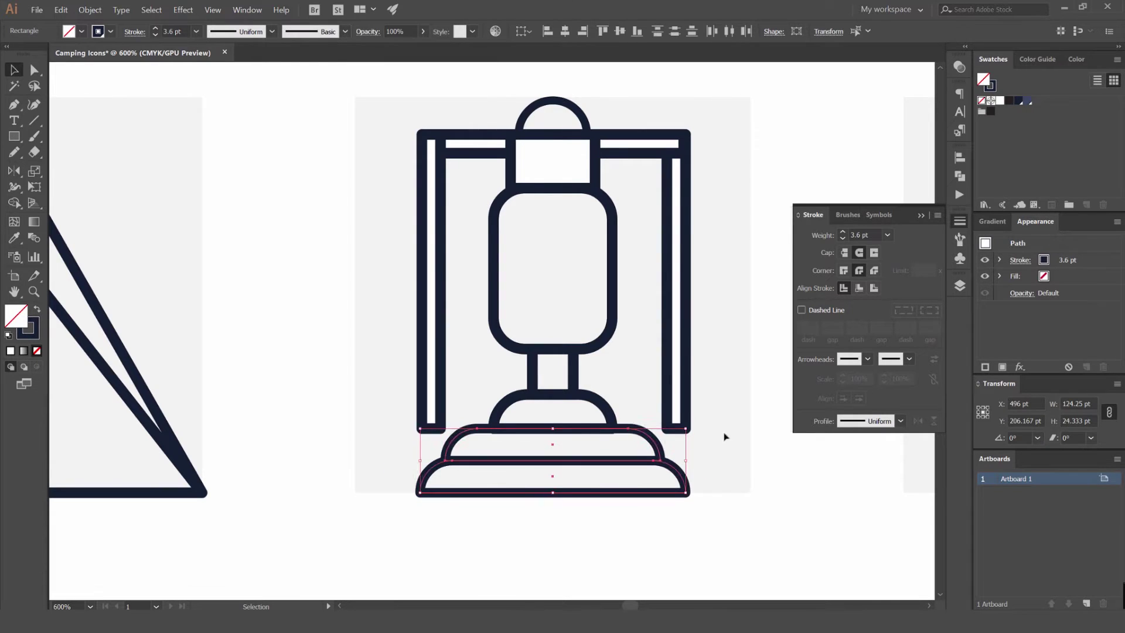
- Shorten the left post from its lower end to about 98.58 pt, up to the top of the small dome
left_click(438, 427)
left_click_drag(434, 431, 442, 394)
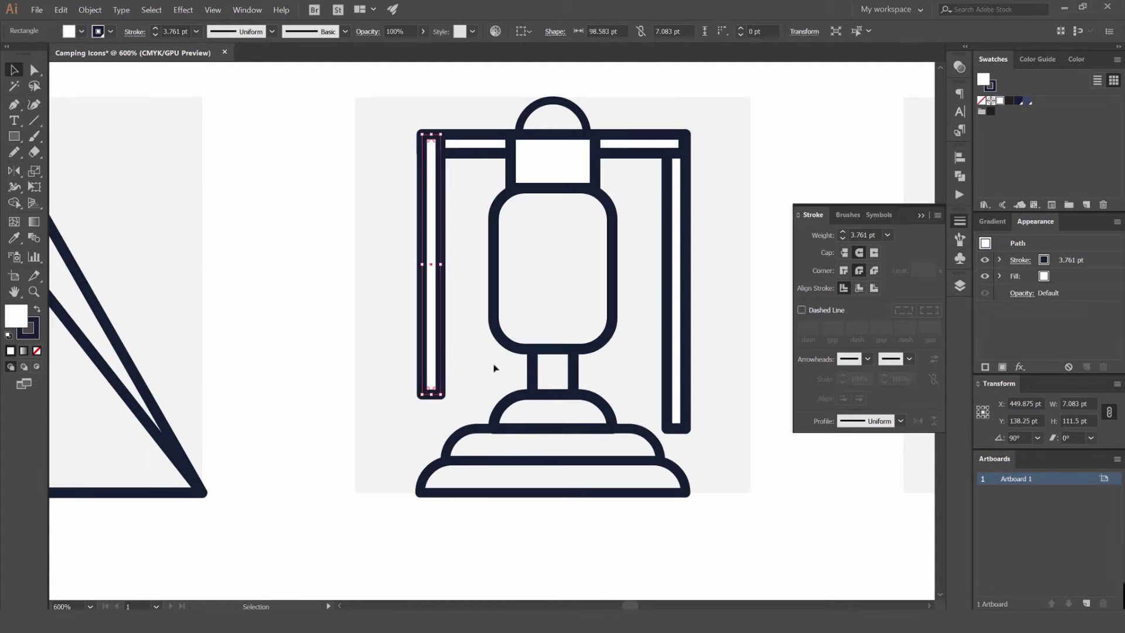
left_click(486, 376)
- Make a lower crossbar from a copy of the left post rotated 90°, aligned with the left post's lower end
scroll(480, 381, "up", 1)
scroll(445, 361, "down", 1)
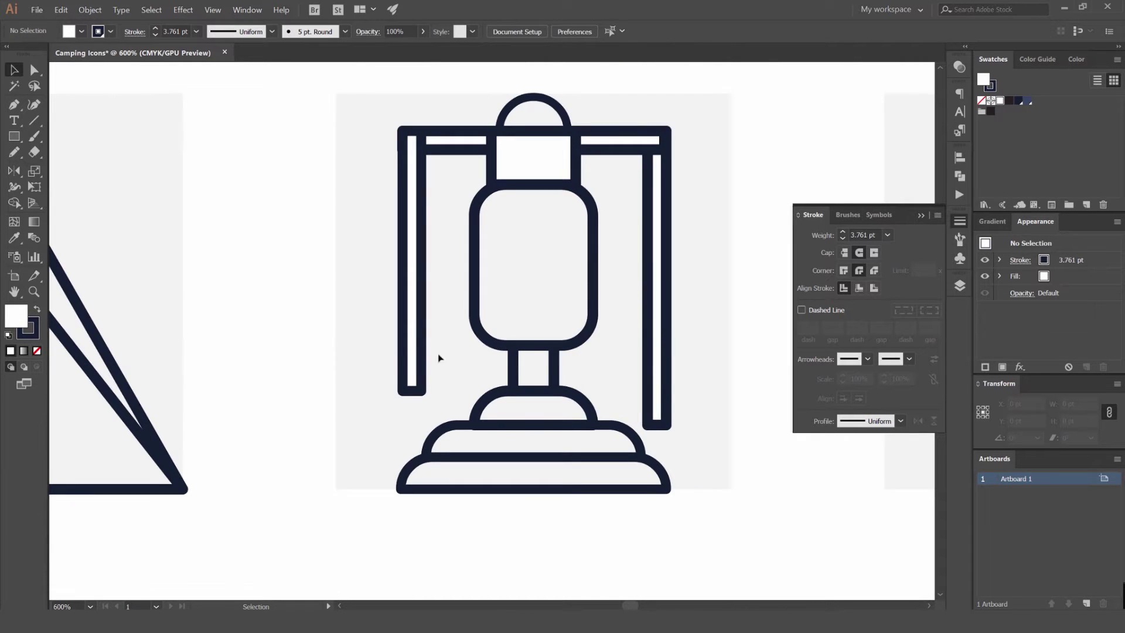
left_click(414, 375)
left_click_drag(425, 161, 548, 307)
left_click_drag(447, 306, 567, 406)
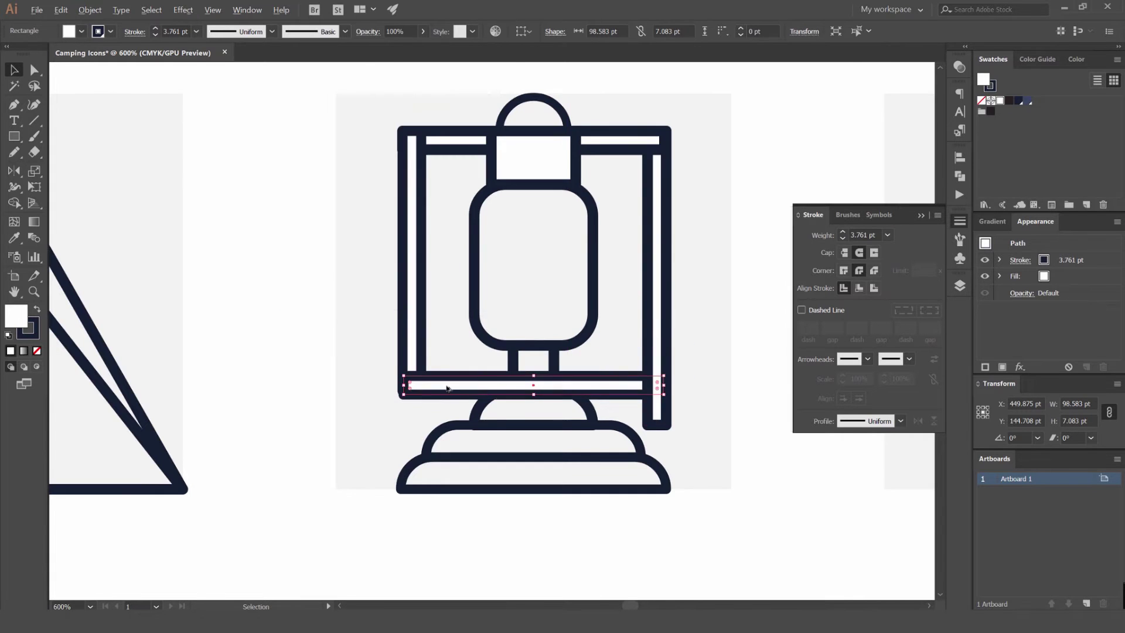
scroll(448, 386, "up", 3)
left_click(409, 351)
left_click_drag(402, 370, 401, 359)
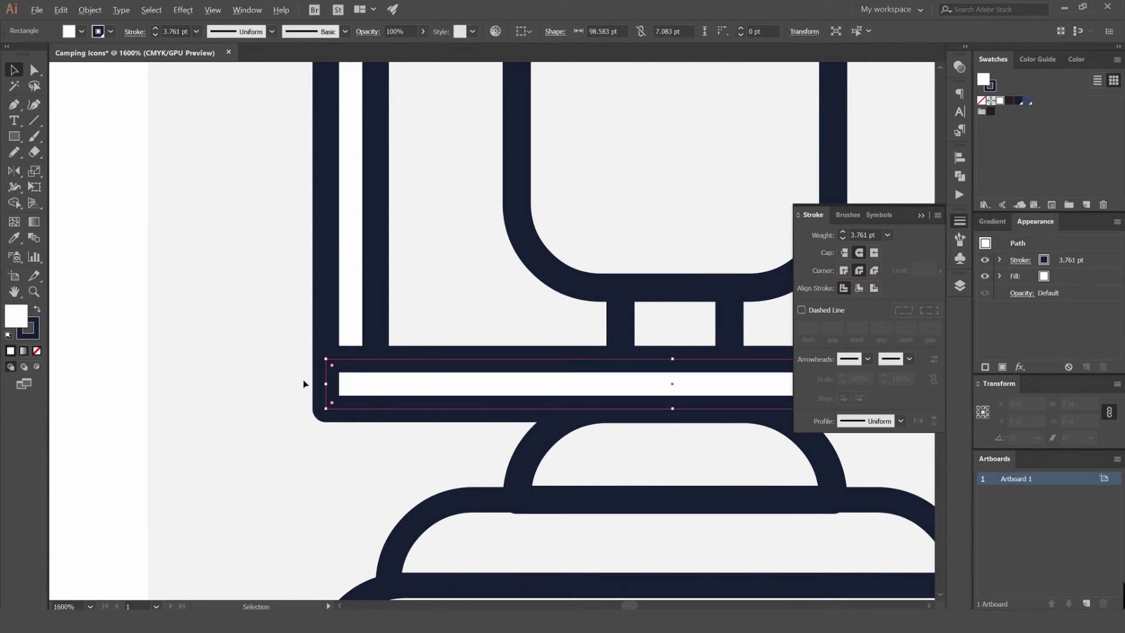
- Check in outline view how the lower crossbar lines up with the left post's lower corner
scroll(327, 405, "up", 4)
key("ctrl+y")
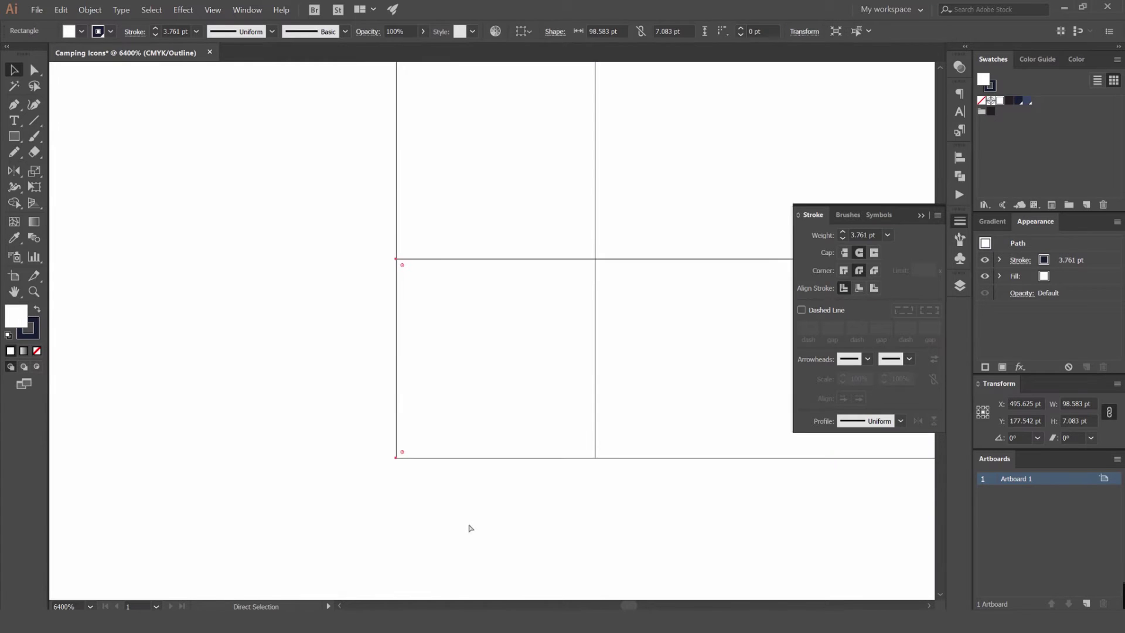
scroll(471, 529, "down", 7)
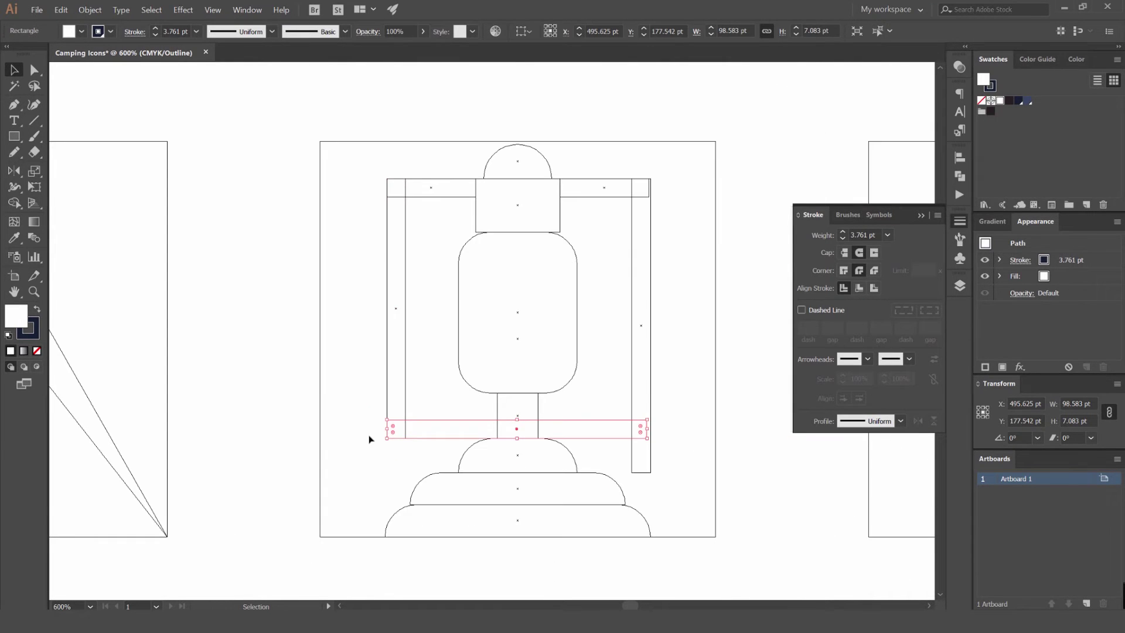
scroll(371, 440, "down", 4)
left_click_drag(369, 439, 426, 399)
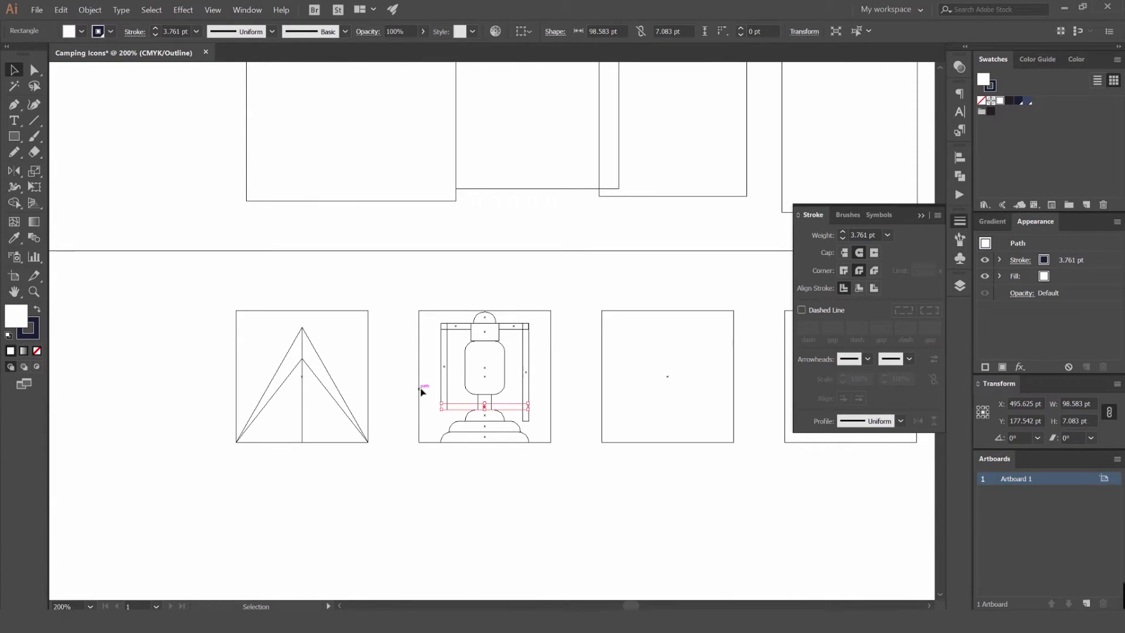
scroll(434, 396, "up", 2)
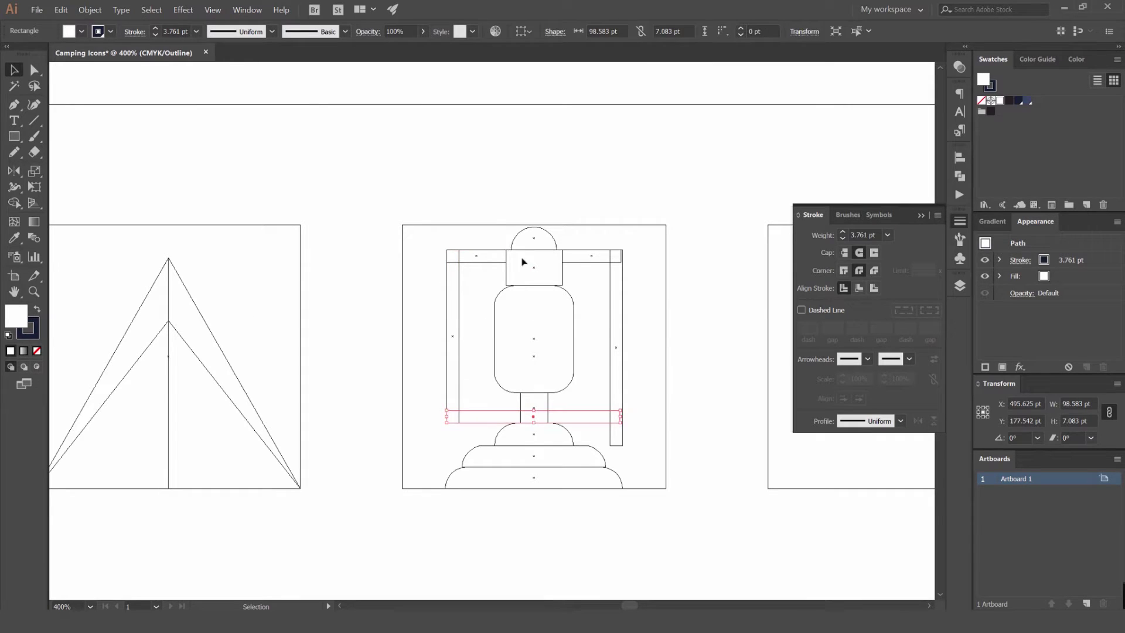
left_click(213, 11)
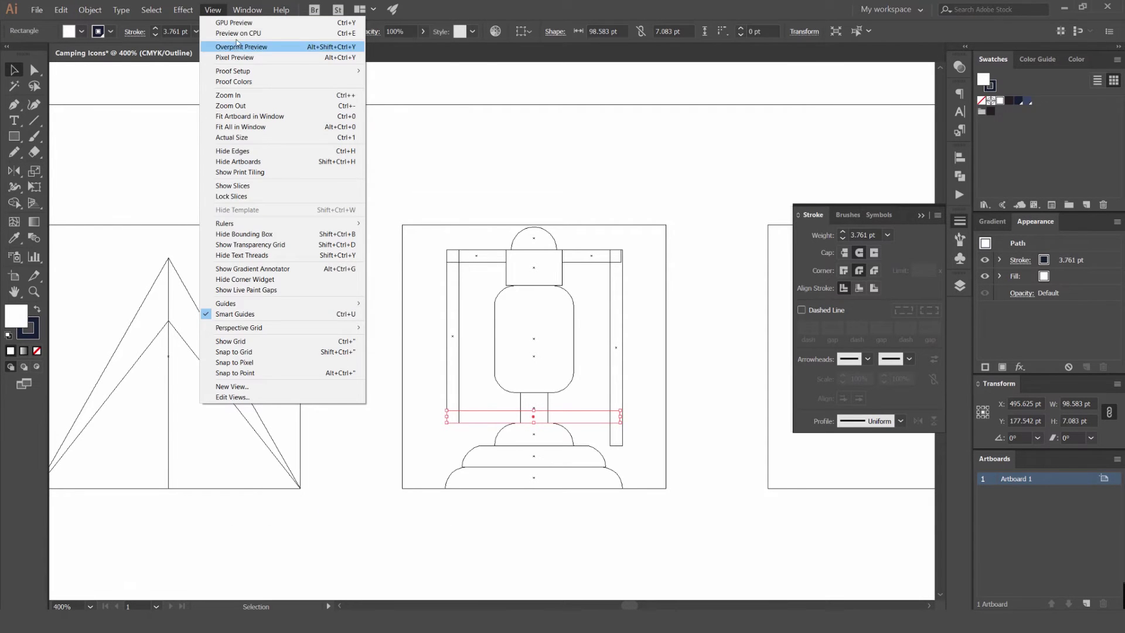
mouse_move(268, 76)
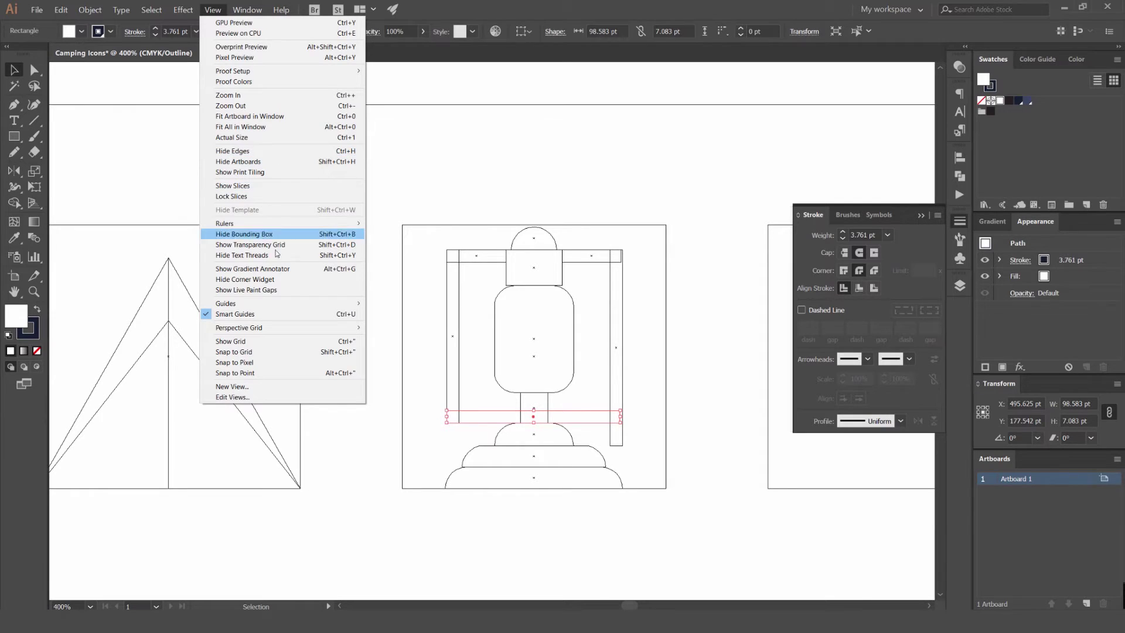
left_click(462, 172)
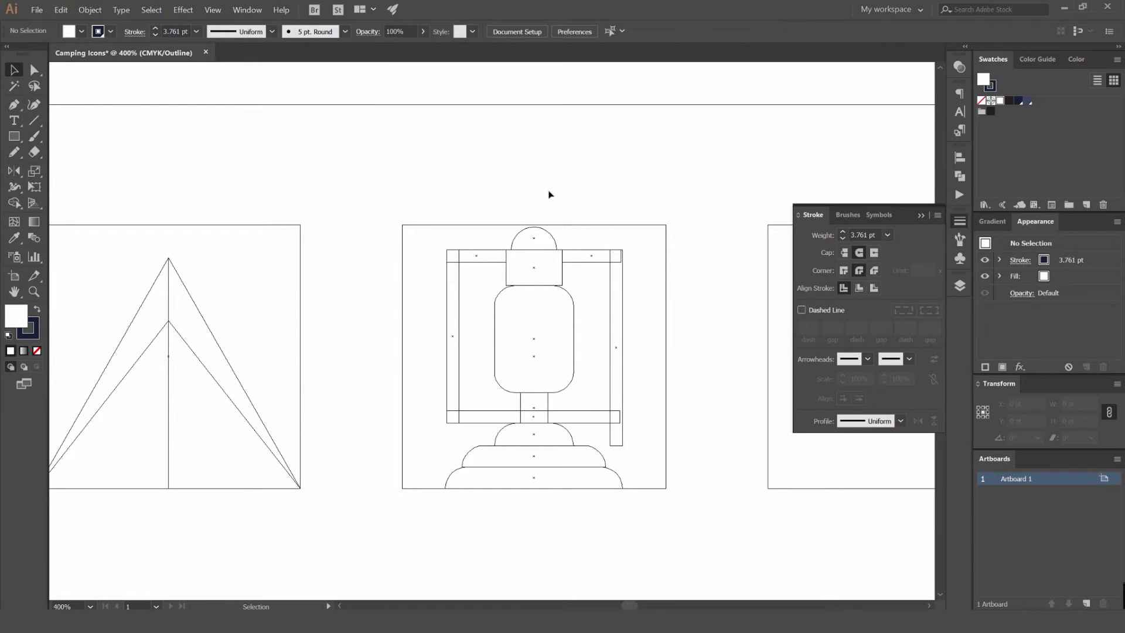
left_click_drag(469, 170, 462, 153)
left_click(165, 13)
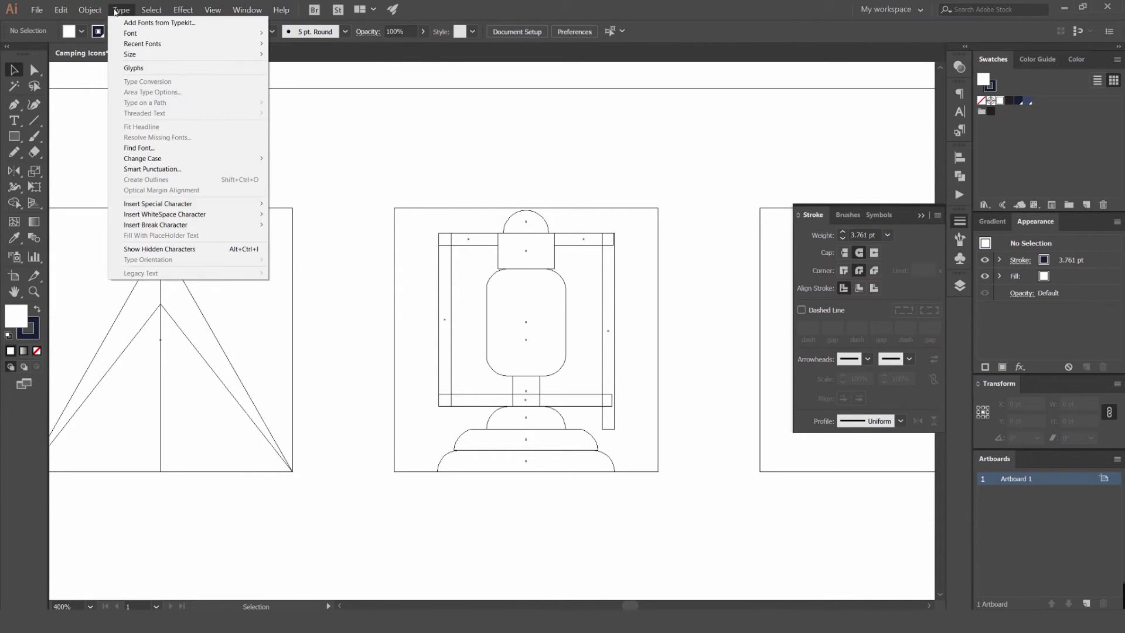
mouse_move(89, 11)
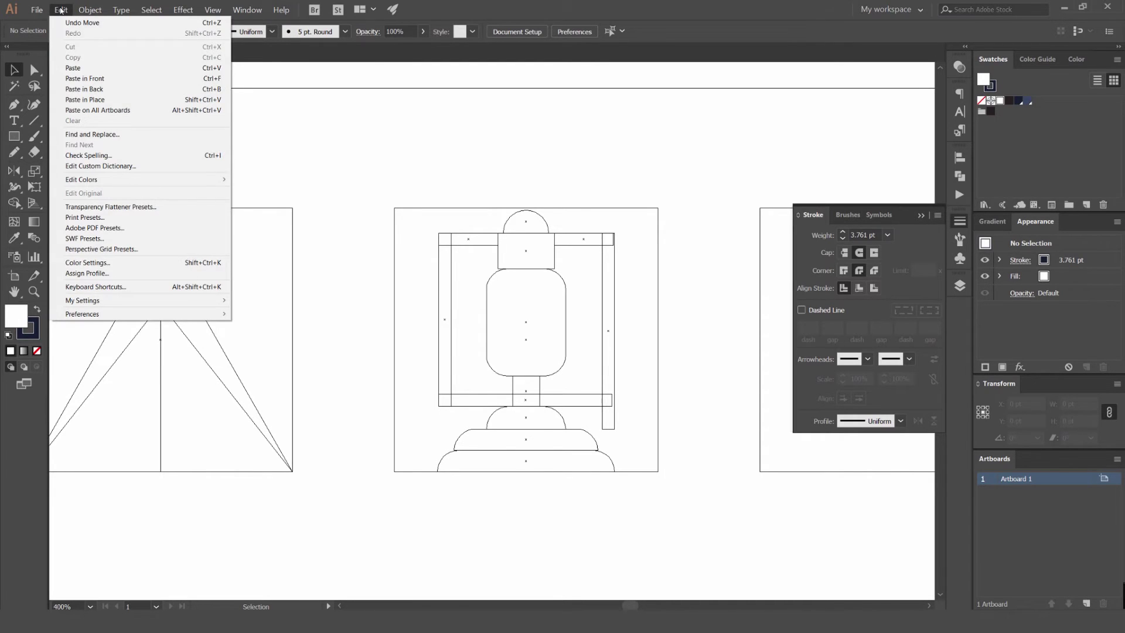
mouse_move(190, 10)
left_click(562, 211)
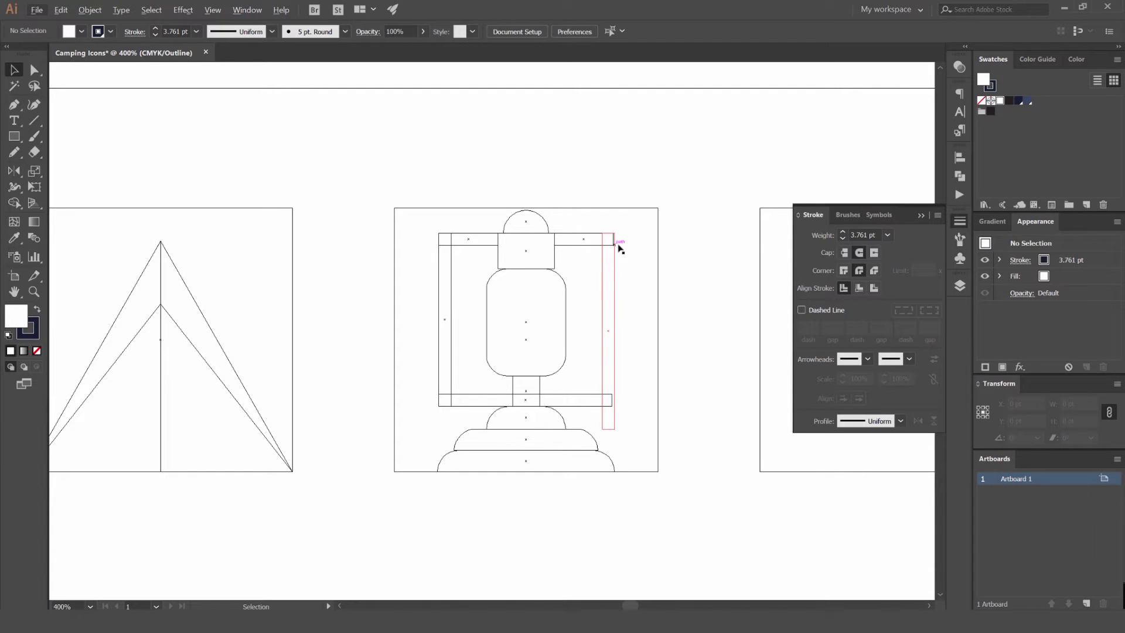
- Examine the alignment of the lantern frame's corners in outline view and return to the normal preview
scroll(498, 246, "up", 3)
scroll(379, 157, "down", 3)
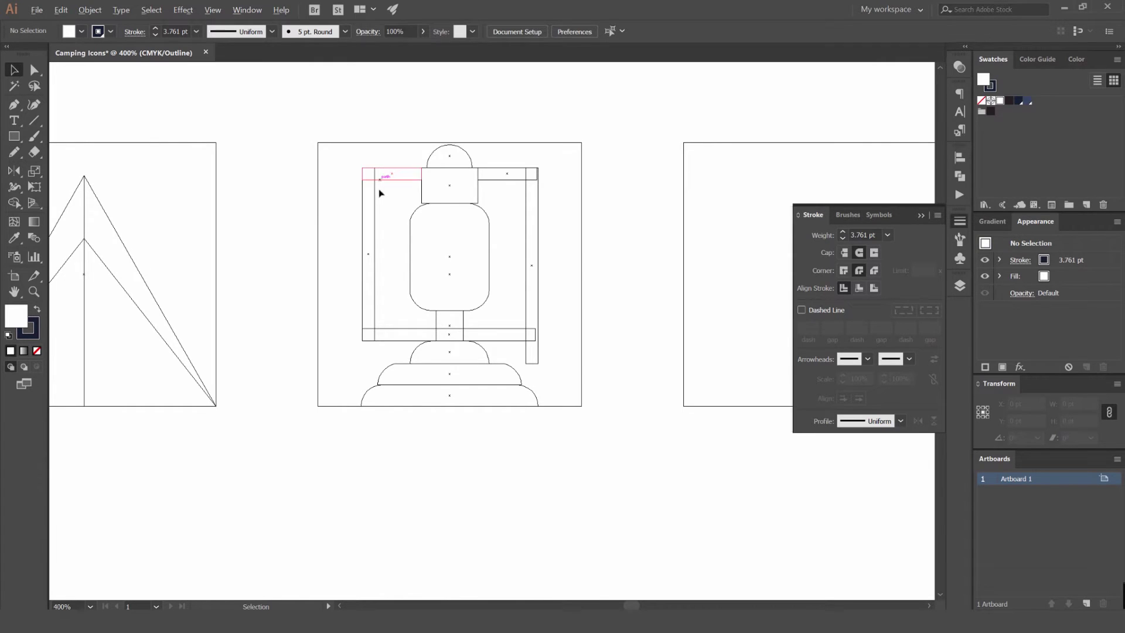
scroll(377, 211, "up", 1)
scroll(396, 253, "down", 2)
left_click_drag(372, 229, 418, 213)
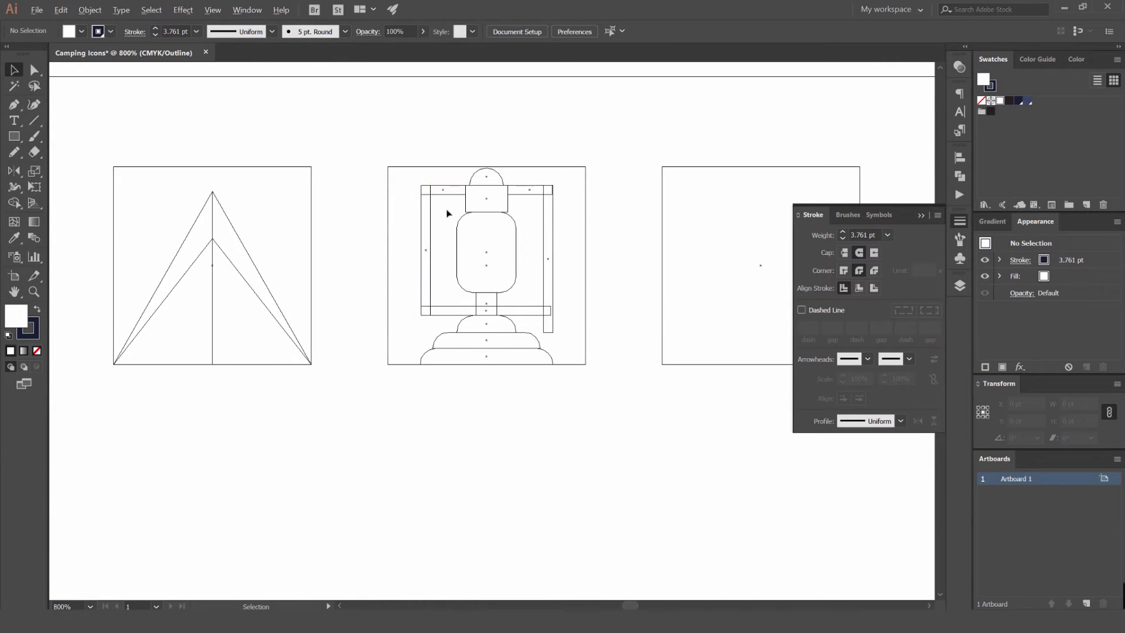
scroll(448, 213, "up", 2)
scroll(399, 386, "up", 3)
scroll(410, 187, "up", 3)
left_click_drag(291, 290, 350, 280)
scroll(350, 280, "down", 1)
key("ctrl+z")
key("ctrl+y")
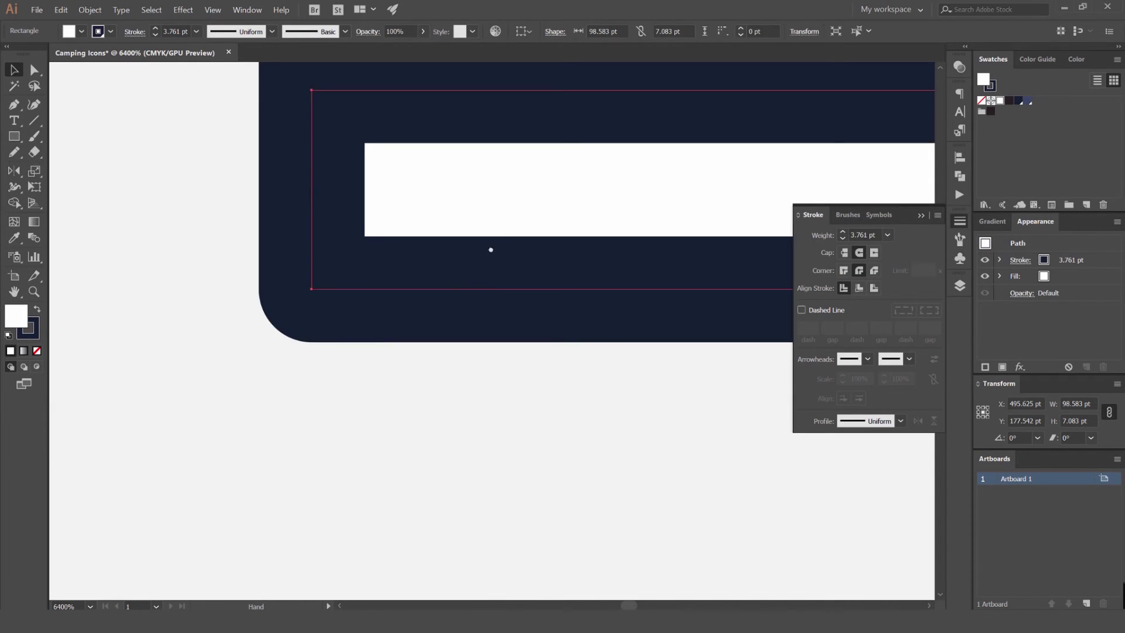
- Shorten the right post so it ends at the lower crossbar's bottom edge
scroll(491, 249, "down", 2)
left_click(550, 166)
scroll(404, 209, "down", 2)
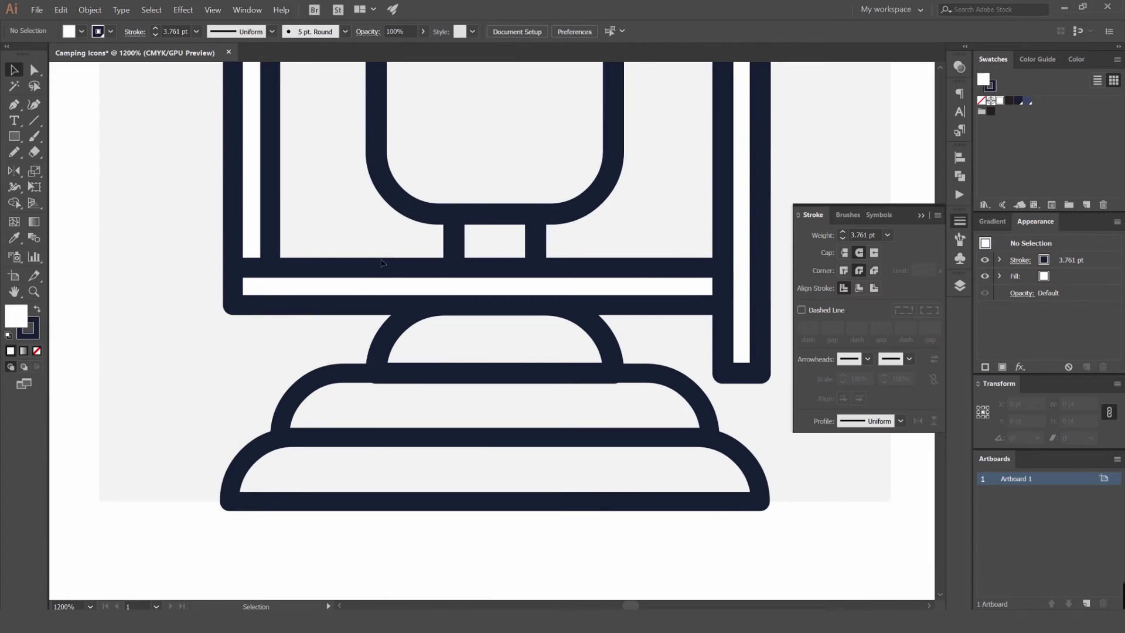
left_click(382, 262)
scroll(633, 226, "right", 3)
left_click(580, 359)
left_click_drag(581, 359, 575, 313)
- Bring the lower crossbar in front of all the other lantern parts
left_click(527, 258)
left_click(477, 270)
key("ctrl+shift+]")
left_click(650, 218)
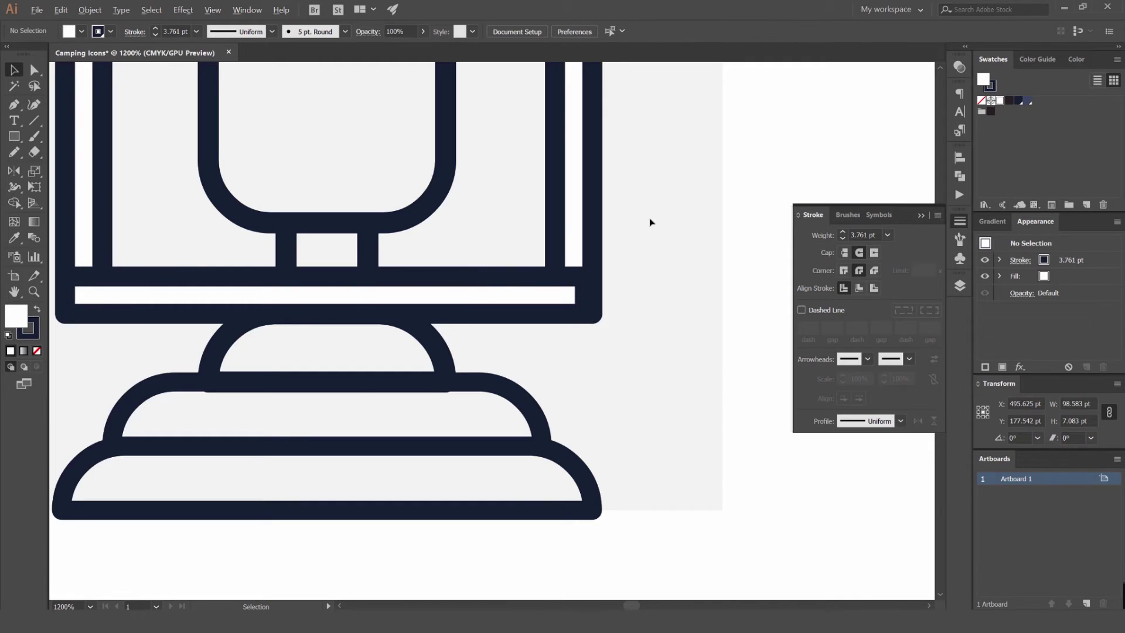
- Raise the lower crossbar slightly above the small dome and shorten both posts to meet it, 93.5 pt tall
scroll(650, 223, "down", 4)
scroll(586, 311, "up", 3)
left_click_drag(570, 324, 573, 309)
left_click(674, 351)
left_click_drag(673, 354, 674, 338)
left_click(348, 354)
left_click_drag(347, 354, 350, 332)
left_click(291, 351)
- Square off the rounded top corners of the lantern base's lowest tier
scroll(291, 351, "down", 5)
left_click_drag(285, 346, 384, 326)
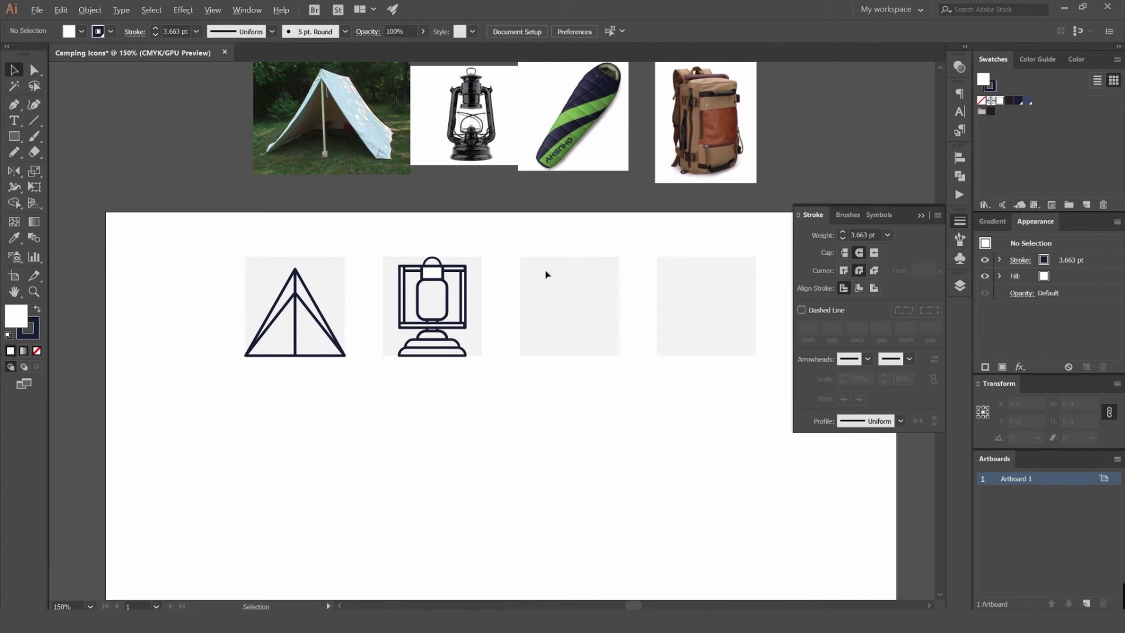
left_click_drag(558, 266, 612, 268)
scroll(539, 321, "up", 4)
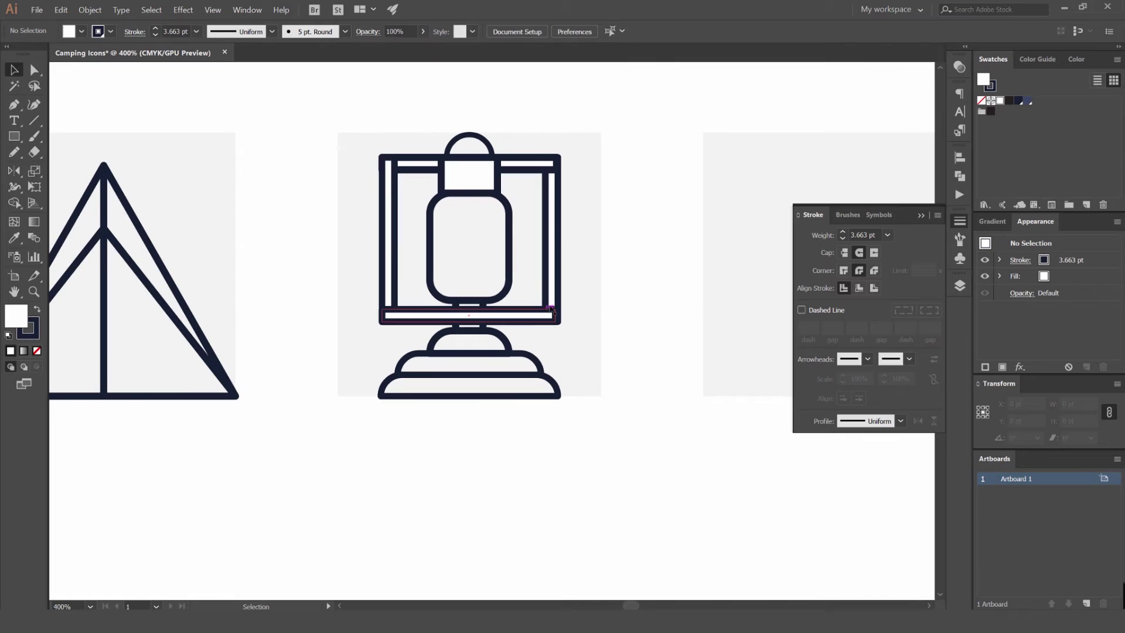
key("a")
left_click(539, 396)
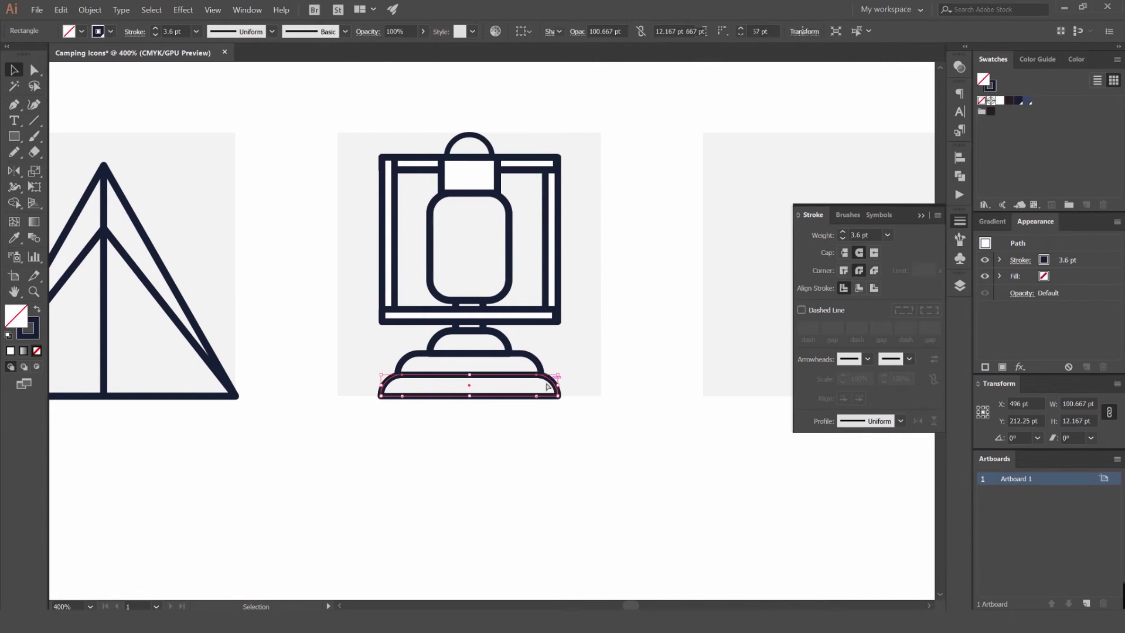
scroll(491, 396, "up", 3)
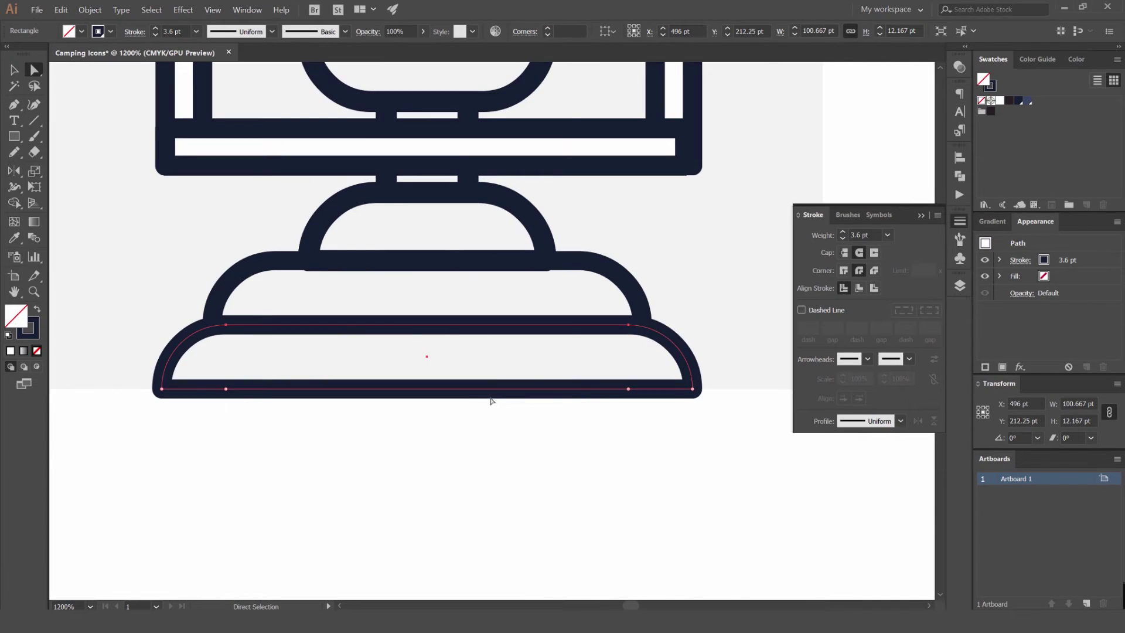
left_click(693, 388)
left_click_drag(628, 389, 769, 292)
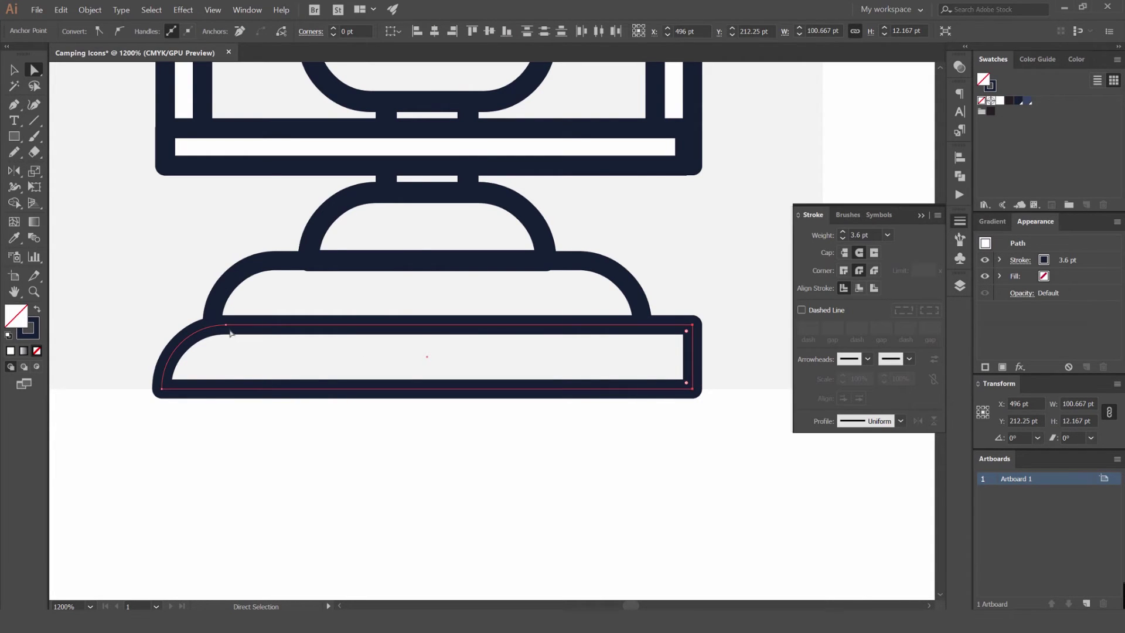
left_click(226, 389)
left_click_drag(226, 389, 117, 267)
left_click(132, 269)
key("v")
- Move the right post inward so both crossbars extend past it
scroll(160, 269, "down", 4)
left_click_drag(228, 276, 440, 316)
scroll(545, 303, "down", 2)
scroll(545, 302, "down", 1)
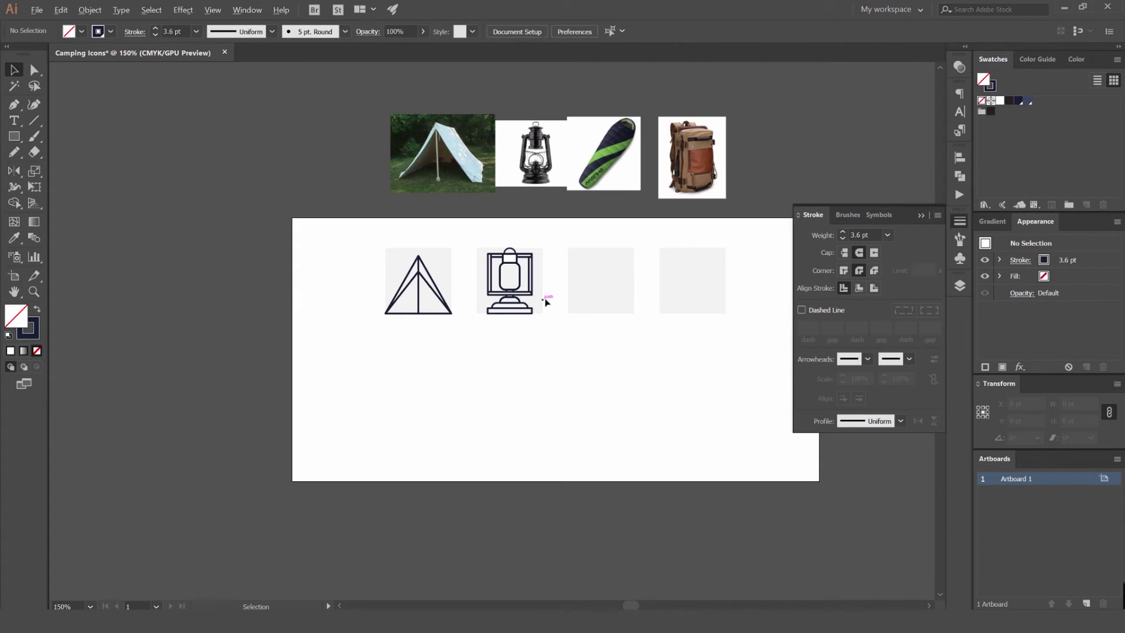
scroll(527, 256, "up", 3)
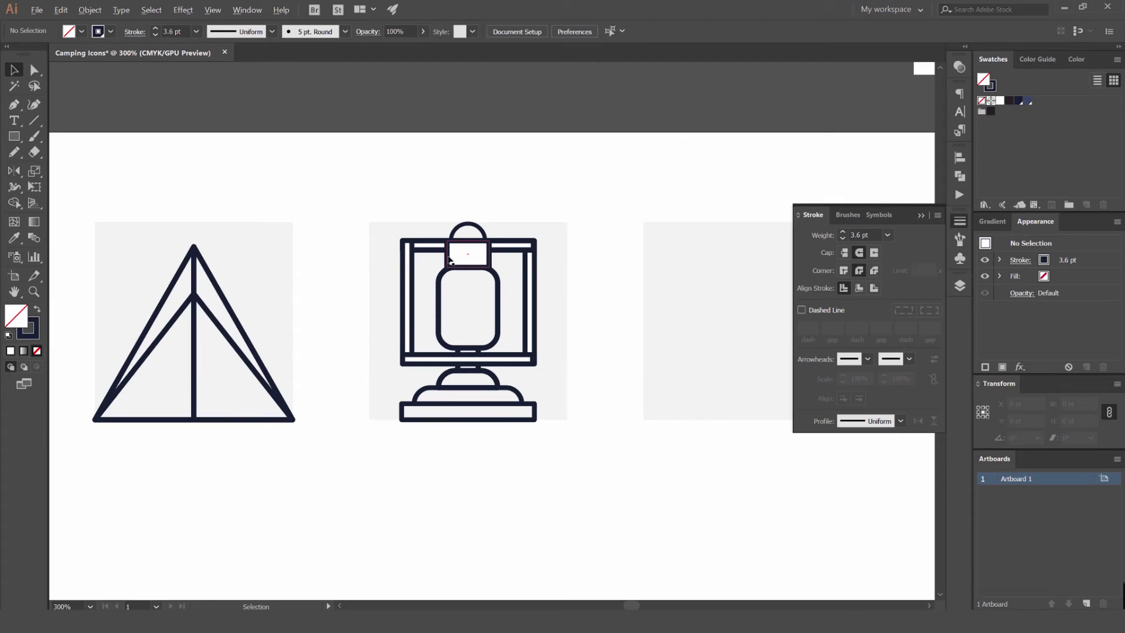
scroll(539, 275, "up", 2)
left_click_drag(551, 230, 524, 230)
left_click(592, 228)
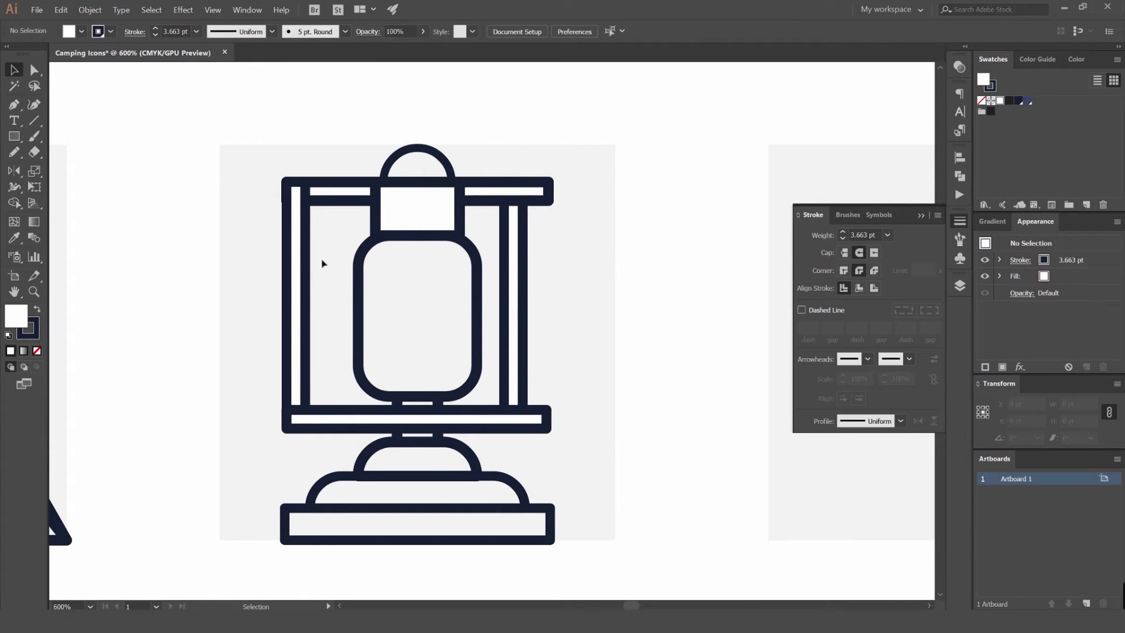
- Try uniting the left post and the left half of the upper crossbar into one frame shape
scroll(391, 293, "down", 4)
scroll(433, 299, "up", 3)
left_click(434, 298)
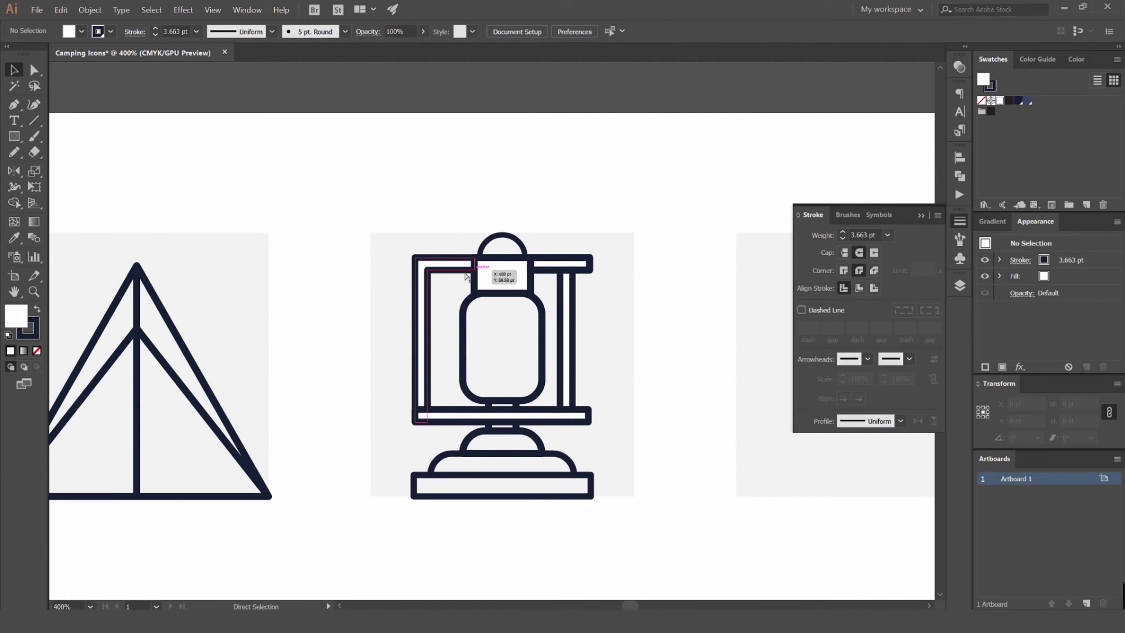
left_click(433, 264, "shift")
scroll(431, 266, "up", 3)
left_click_drag(741, 171, 575, 174)
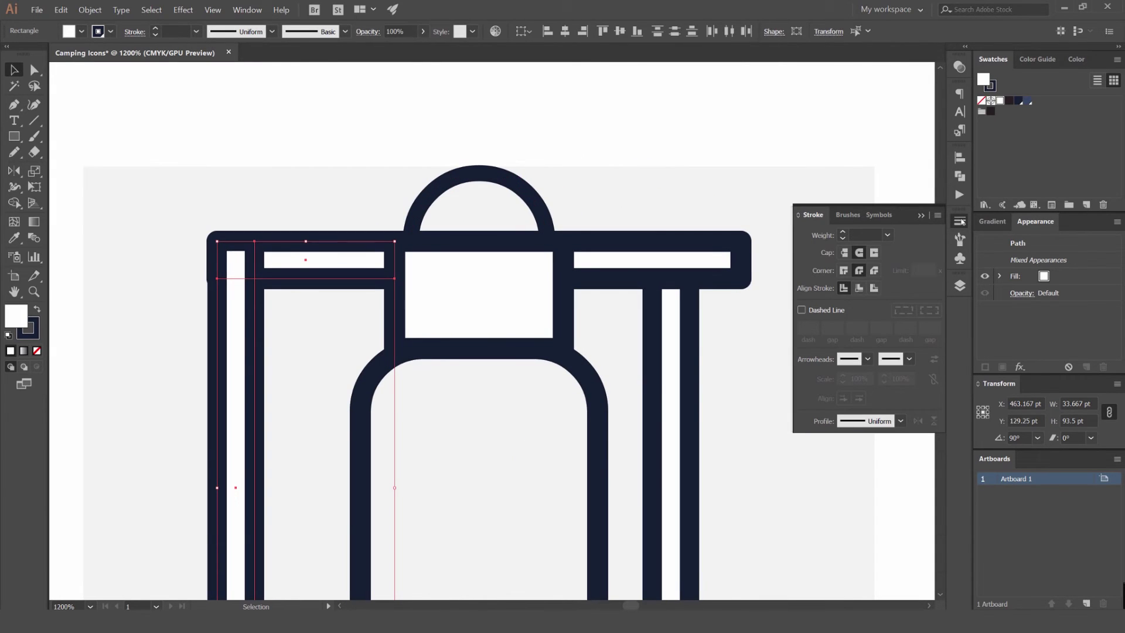
left_click(960, 175)
left_click(959, 175)
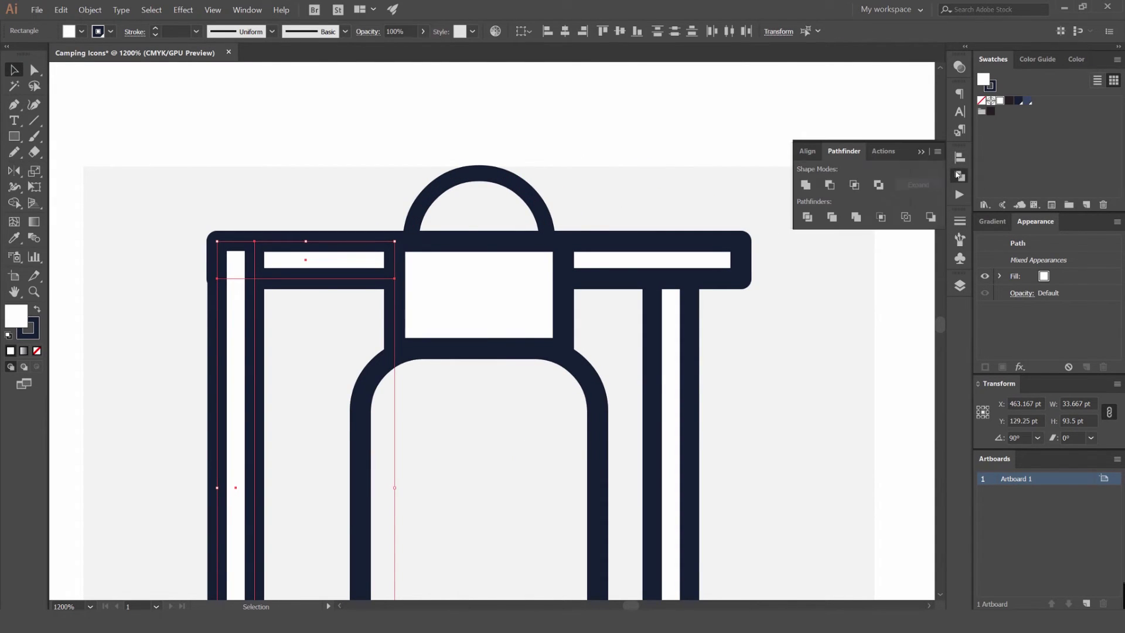
left_click(288, 208)
left_click_drag(203, 309, 281, 258)
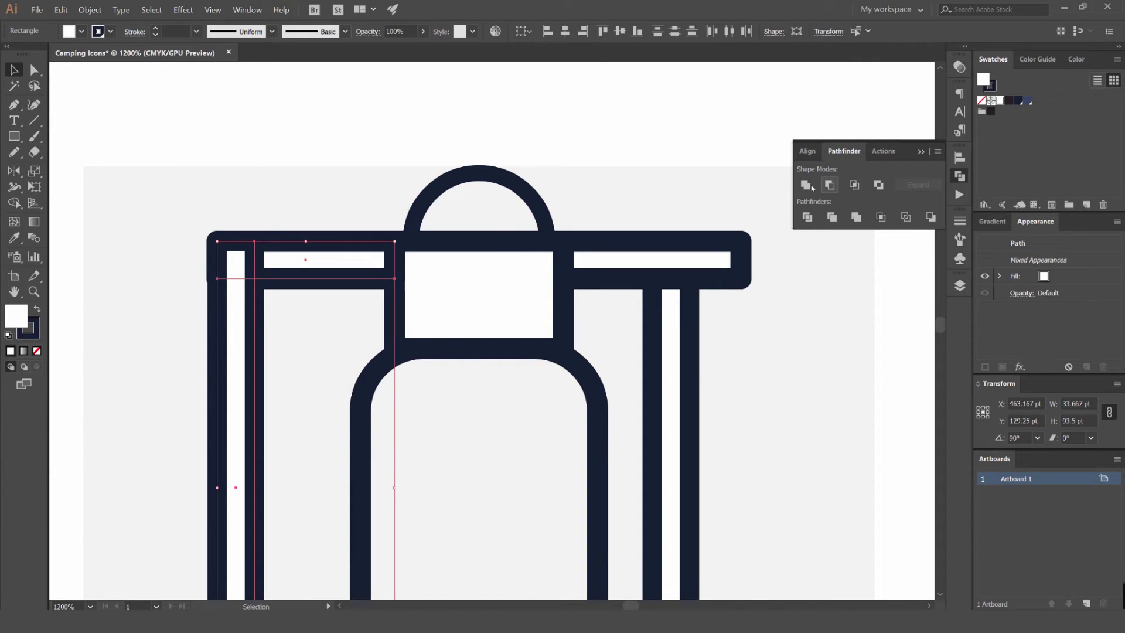
left_click(806, 186)
- Round the outer and inner corners where the left post meets the upper crossbar
left_click(276, 216)
left_click_drag(237, 225, 417, 131)
key("a")
left_click(434, 184)
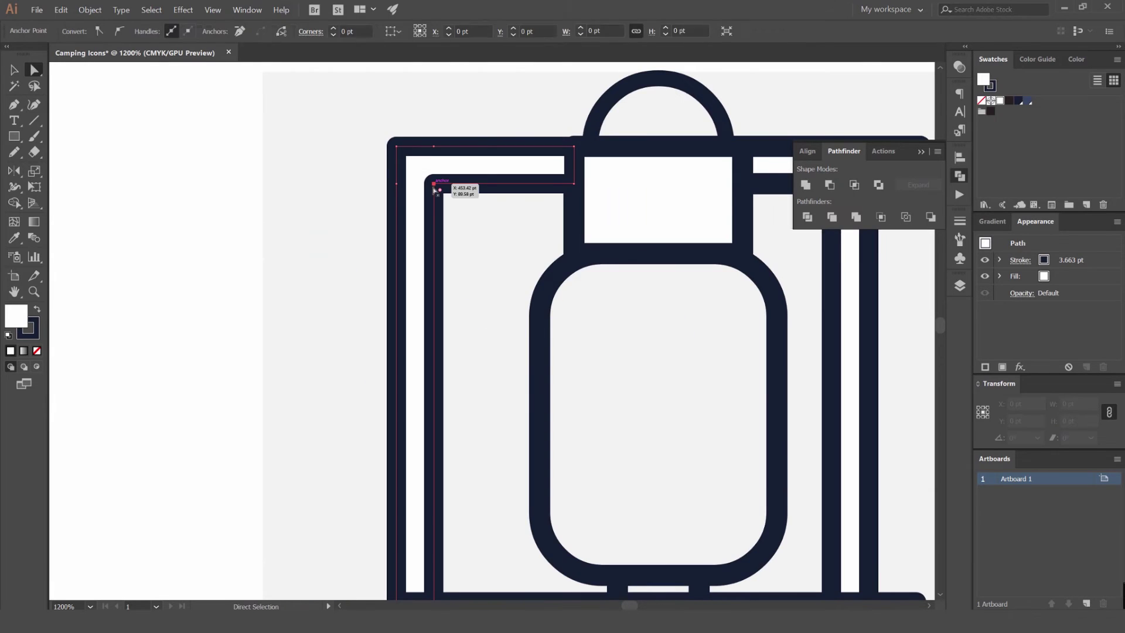
left_click(396, 146, "shift")
left_click_drag(440, 189, 675, 321)
left_click(309, 197)
- Examine the rounded frame corner up close and against the rest of the icon set
scroll(309, 197, "down", 3)
scroll(309, 196, "down", 2)
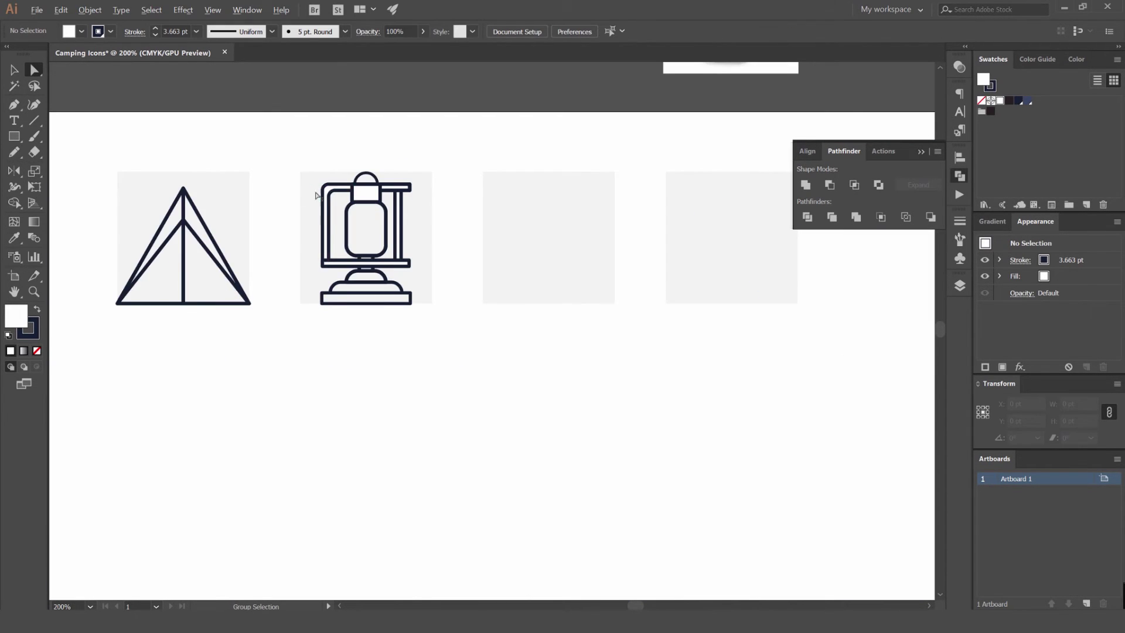
scroll(311, 195, "up", 5)
scroll(476, 176, "down", 2)
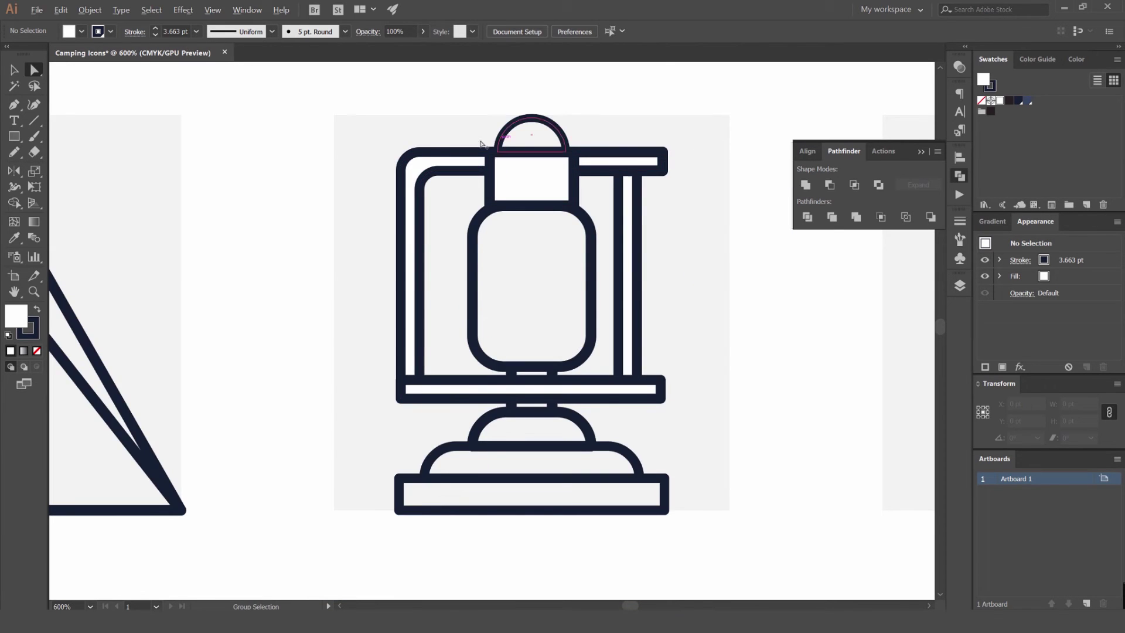
scroll(486, 144, "down", 2)
scroll(451, 151, "up", 4)
scroll(451, 153, "down", 3)
scroll(445, 158, "up", 4)
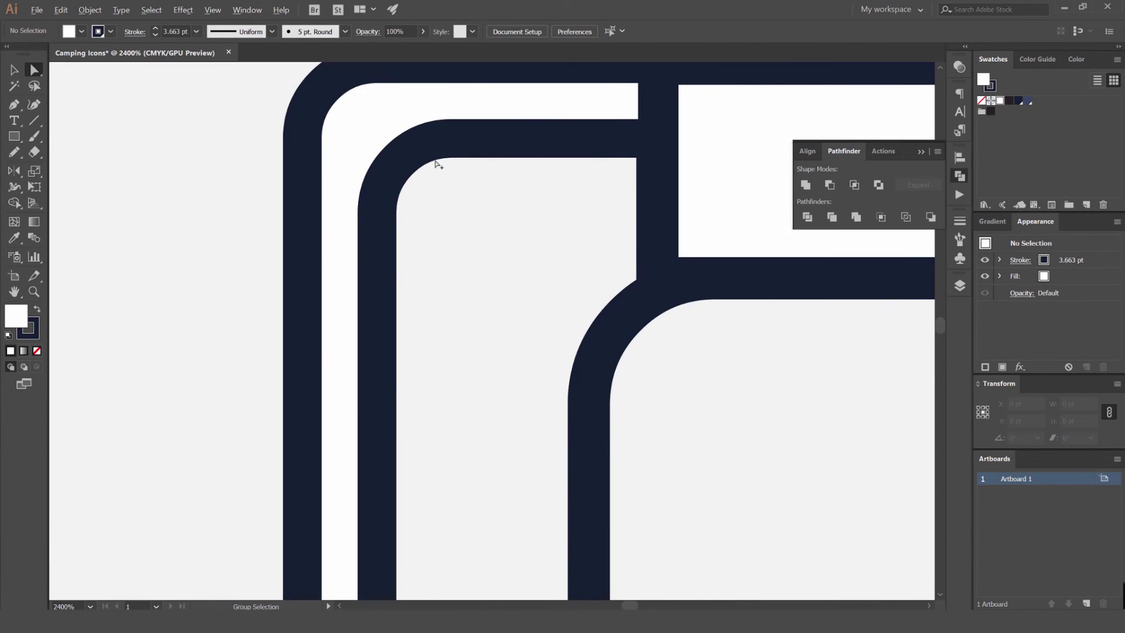
scroll(442, 152, "down", 3)
- Undo the corner rounding and the union of the left post with the upper crossbar
key("ctrl+z")
key("ctrl+z")
left_click(353, 163)
scroll(355, 164, "down", 2)
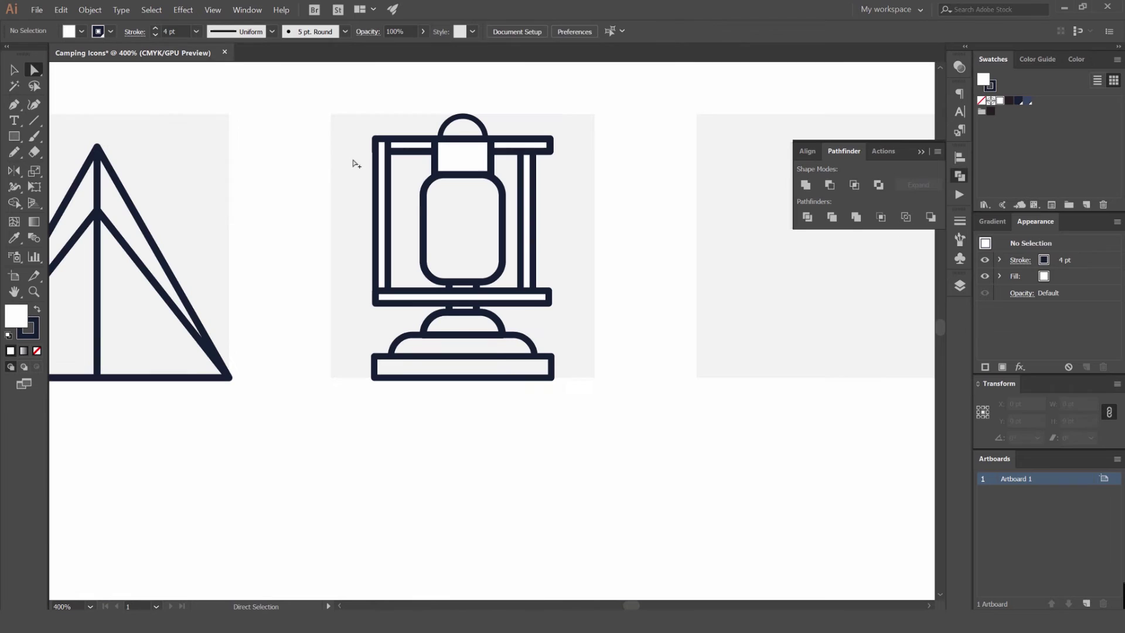
- Undo the right post's inward move
key("ctrl+z")
left_click(389, 125)
key("ctrl+z")
- Widen the right post to 12.833 pt and match its stroke to the upper crossbar
left_click(574, 196)
key("v")
left_click(553, 190)
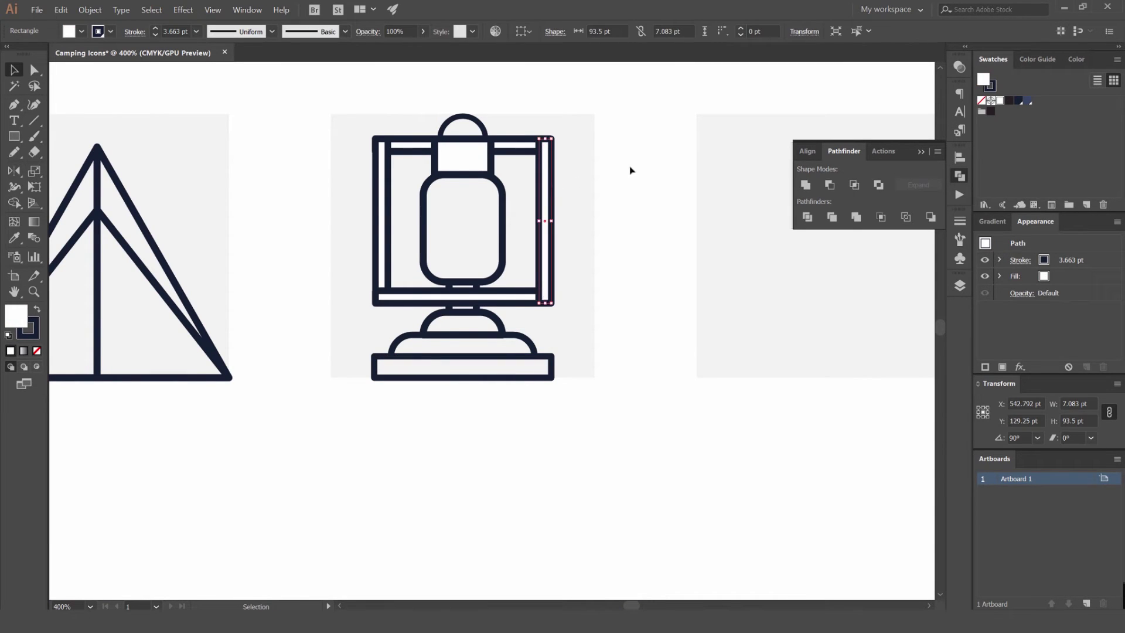
scroll(533, 196, "up", 1)
left_click_drag(542, 233, 527, 234)
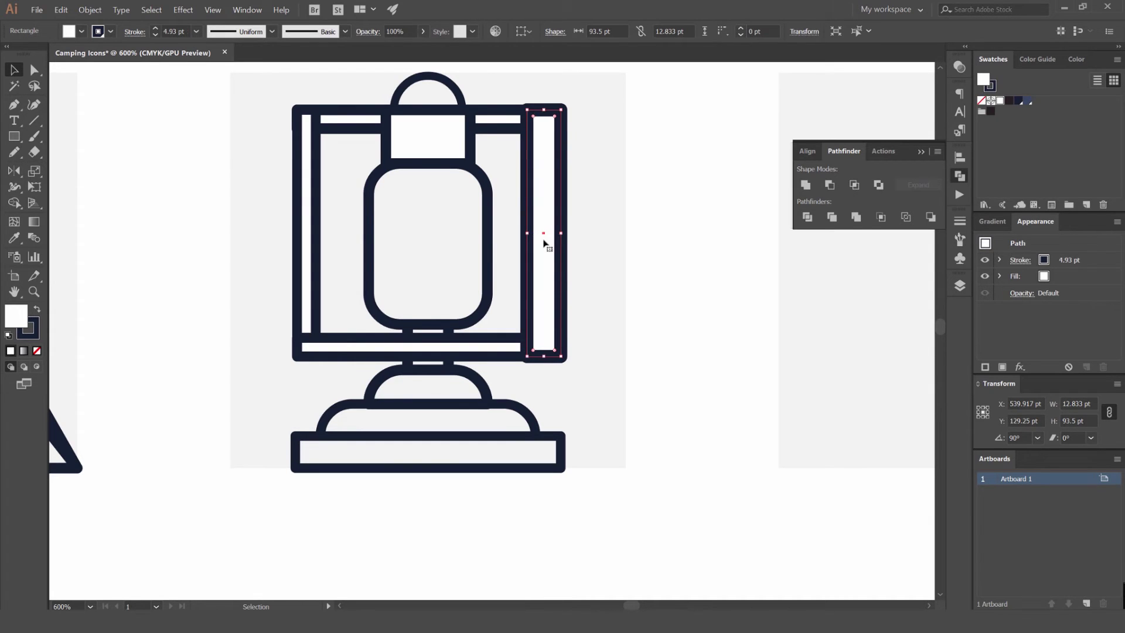
left_click(495, 135)
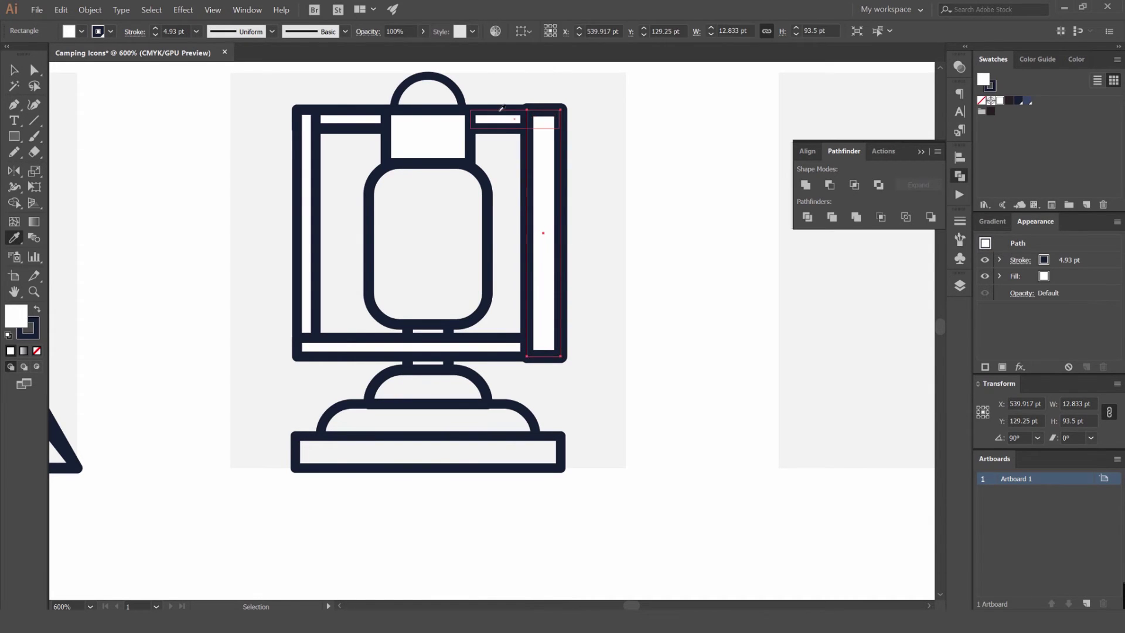
- Delete the narrow left post and replace it with a copy of the widened right post
left_click(321, 160)
key("Delete")
left_click_drag(563, 184, 331, 183)
scroll(301, 167, "up", 2)
left_click(209, 236)
scroll(257, 237, "down", 6)
scroll(258, 238, "down", 2)
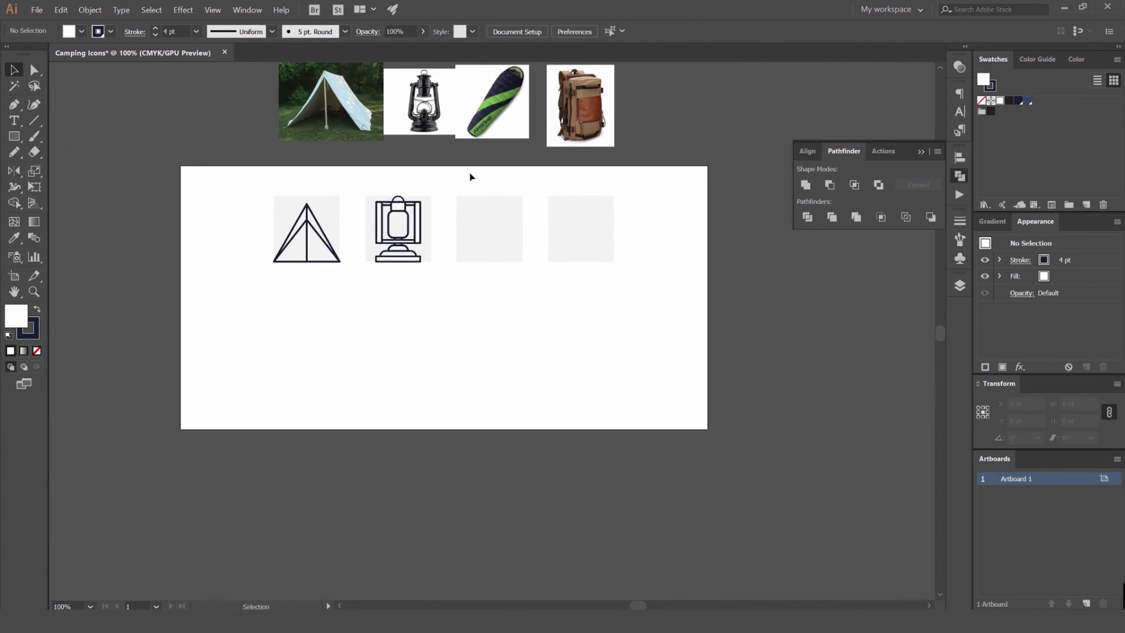
- Draw a small upright rectangle as the wick holder and centre it at the bottom inside the lantern glass
scroll(433, 234, "up", 3)
scroll(482, 213, "down", 2)
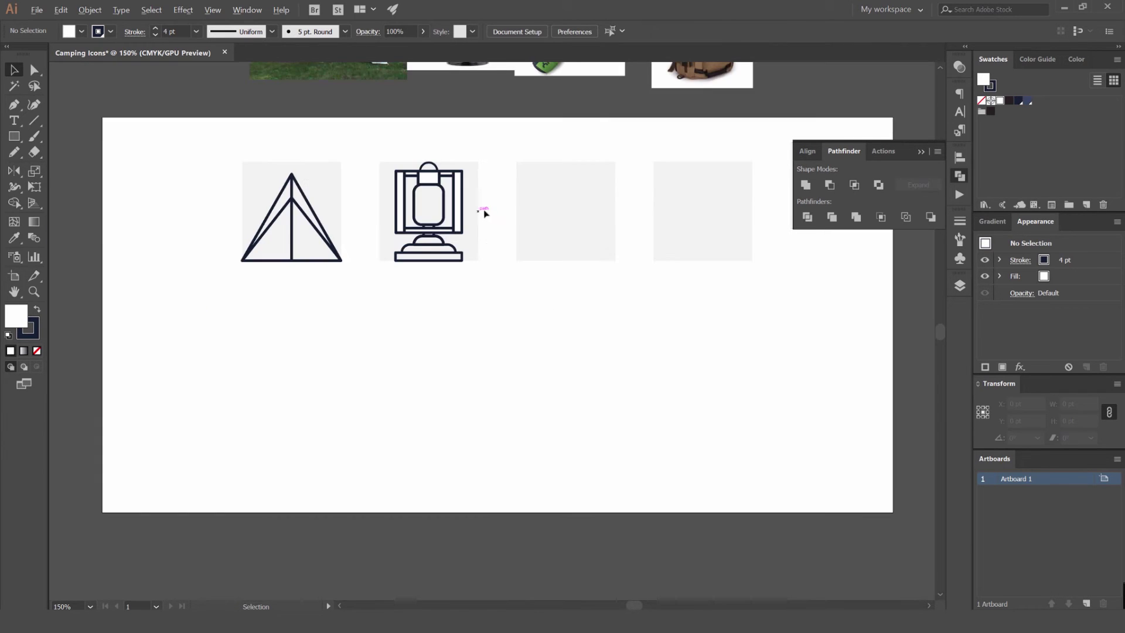
left_click_drag(510, 199, 481, 272)
scroll(472, 272, "down", 1)
scroll(376, 308, "up", 4)
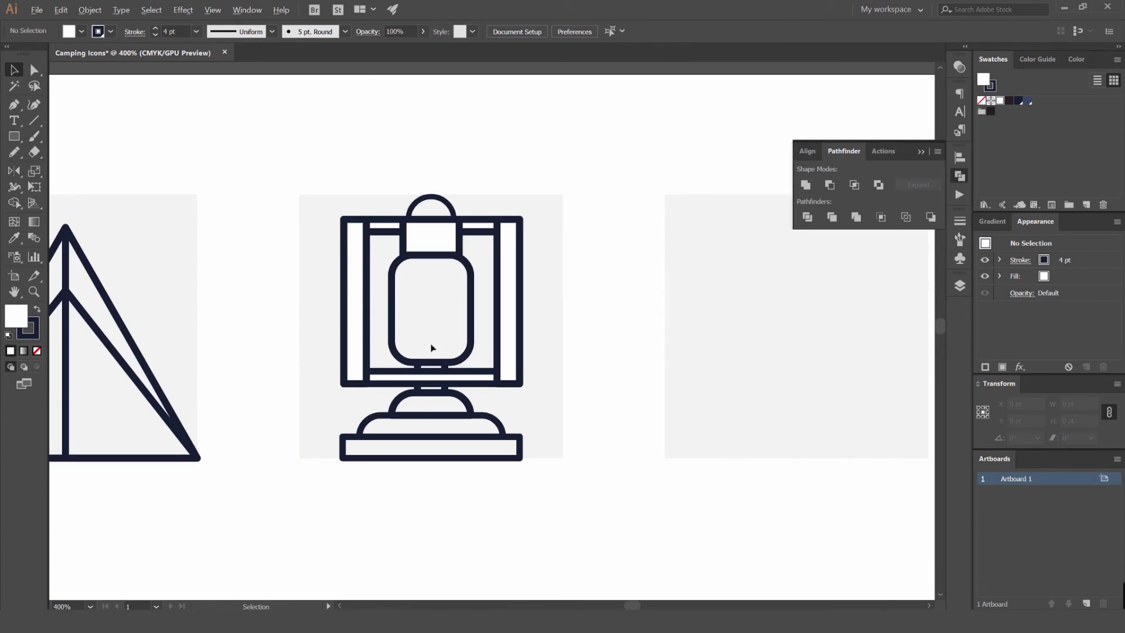
scroll(434, 349, "up", 4)
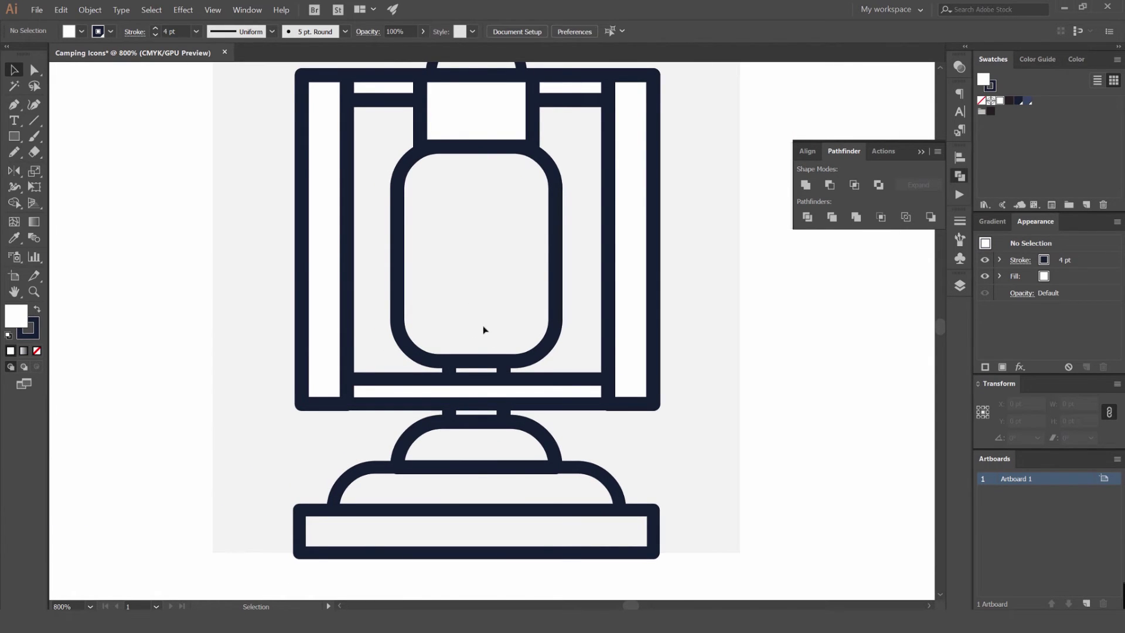
mouse_move(469, 319)
left_mouse_down()
mouse_move(501, 341)
mouse_move(490, 381)
left_mouse_up()
key("v")
scroll(486, 343, "up", 2)
left_click_drag(519, 343, 518, 391)
- Fully round the two top corners of the small wick holder
key("a")
left_click(493, 294)
left_click(430, 293, "shift")
left_click(646, 342)
scroll(646, 342, "down", 3)
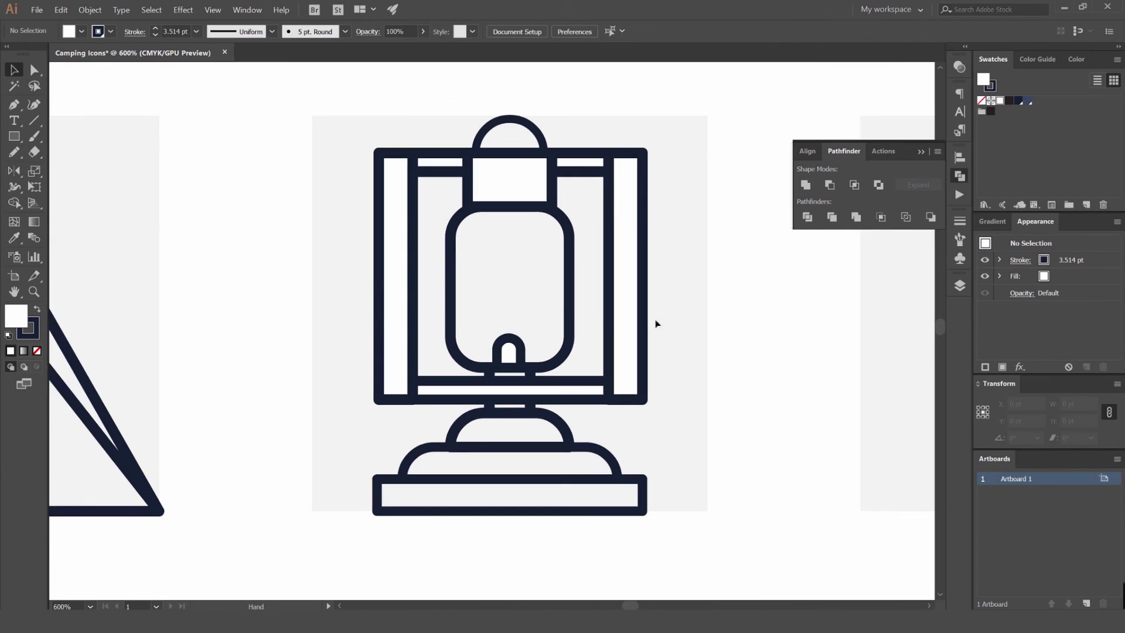
- Draw the left half of a flame above the wick holder with the Pen tool, about 4.9 by 15.5 pt, closed along a straight vertical edge
scroll(516, 295, "up", 2)
left_click_drag(503, 293, 521, 276)
key("p")
left_click(513, 242)
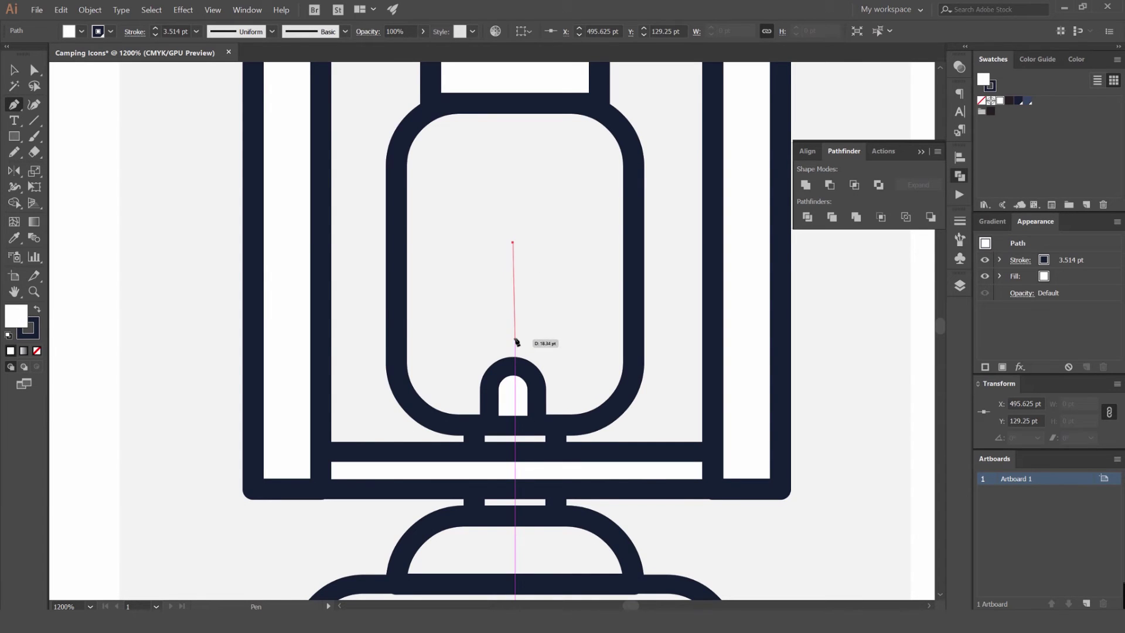
key("ctrl+z")
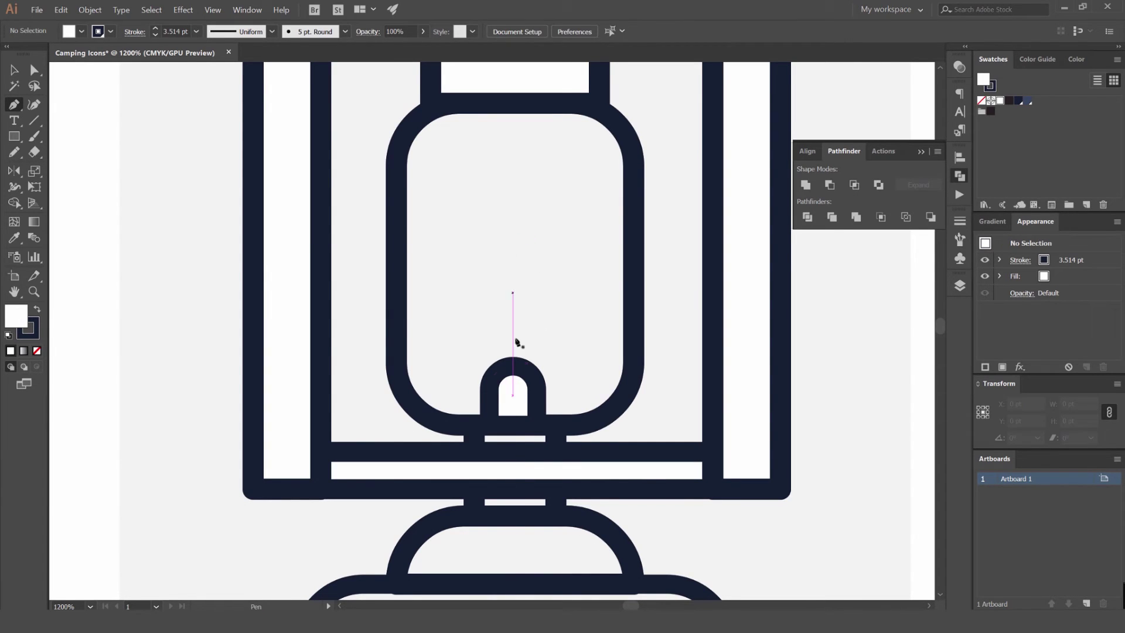
key("ctrl+y")
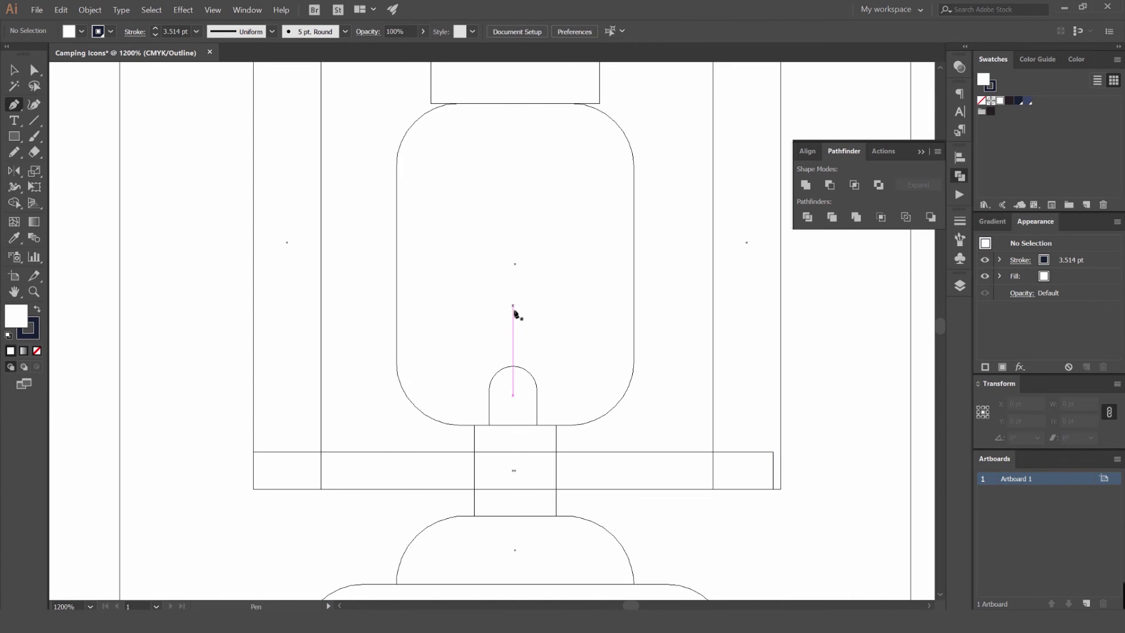
key("ctrl+y")
left_click(514, 264)
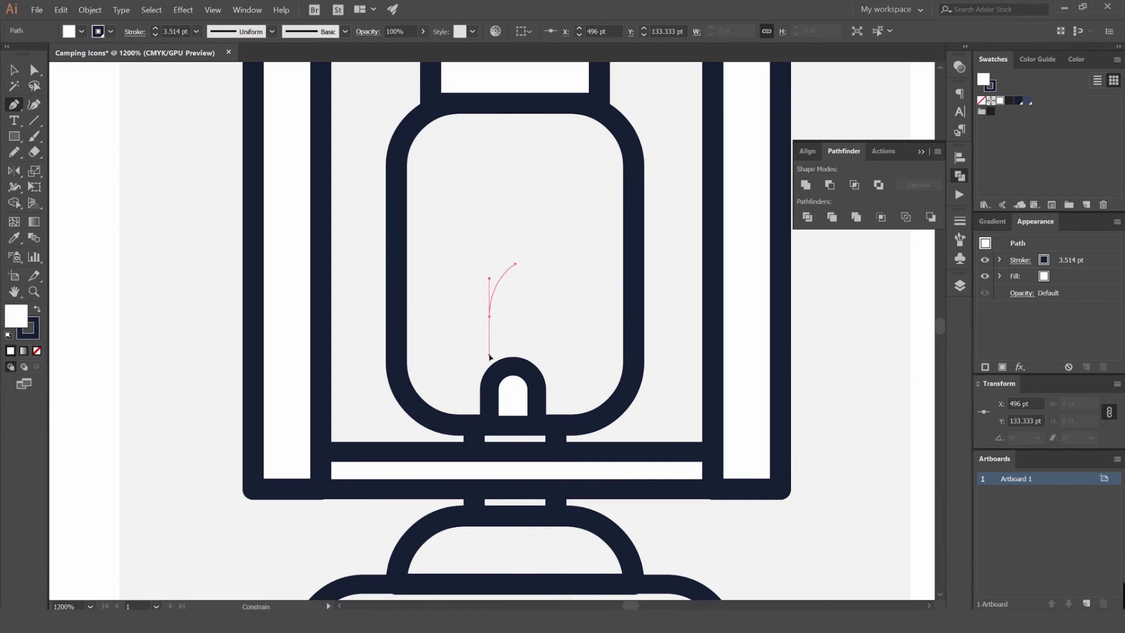
key("ctrl+plus")
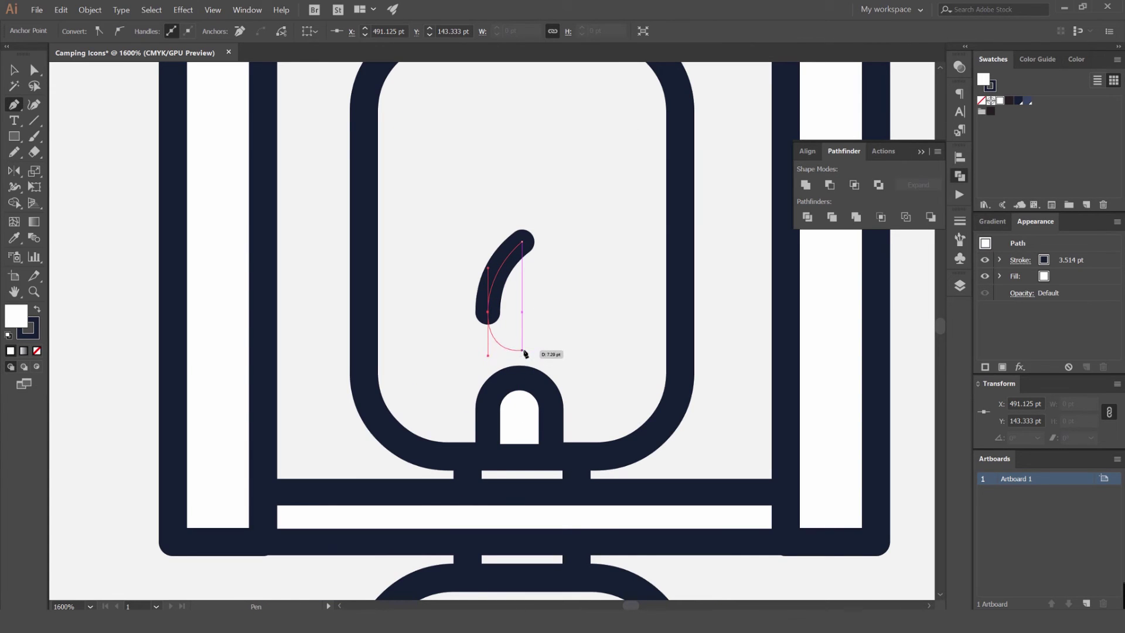
left_click(522, 350)
left_click(522, 241)
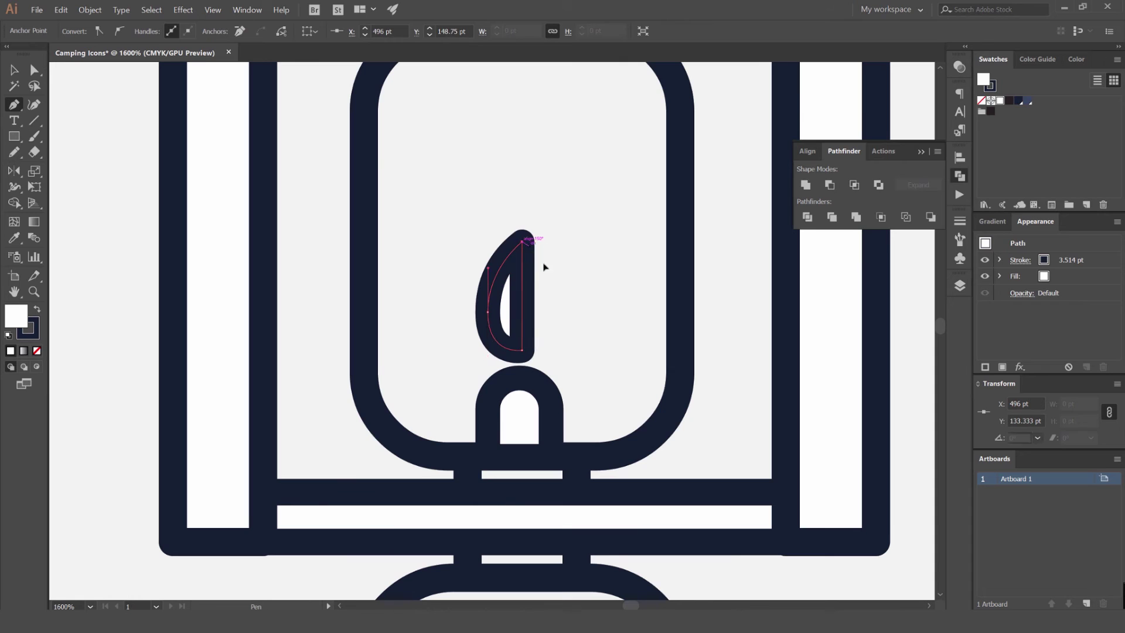
- Reflect a copy of the half flame across the vertical axis through its straight edge
key("v")
left_click(546, 267)
left_click(528, 268)
key("ctrl+plus")
key("ctrl+plus")
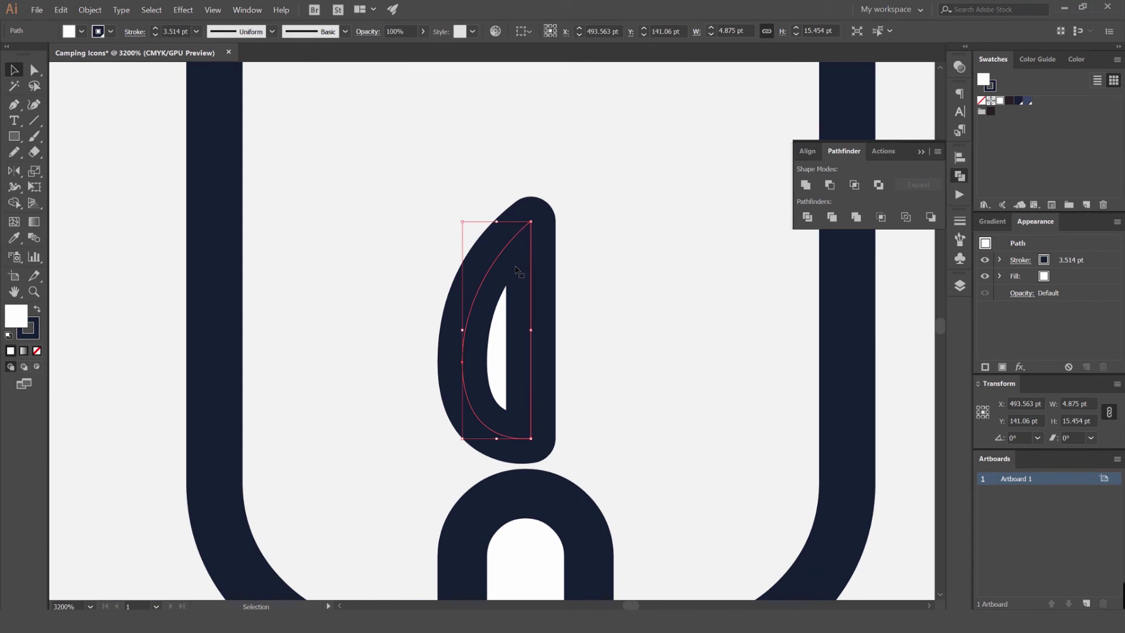
key("o")
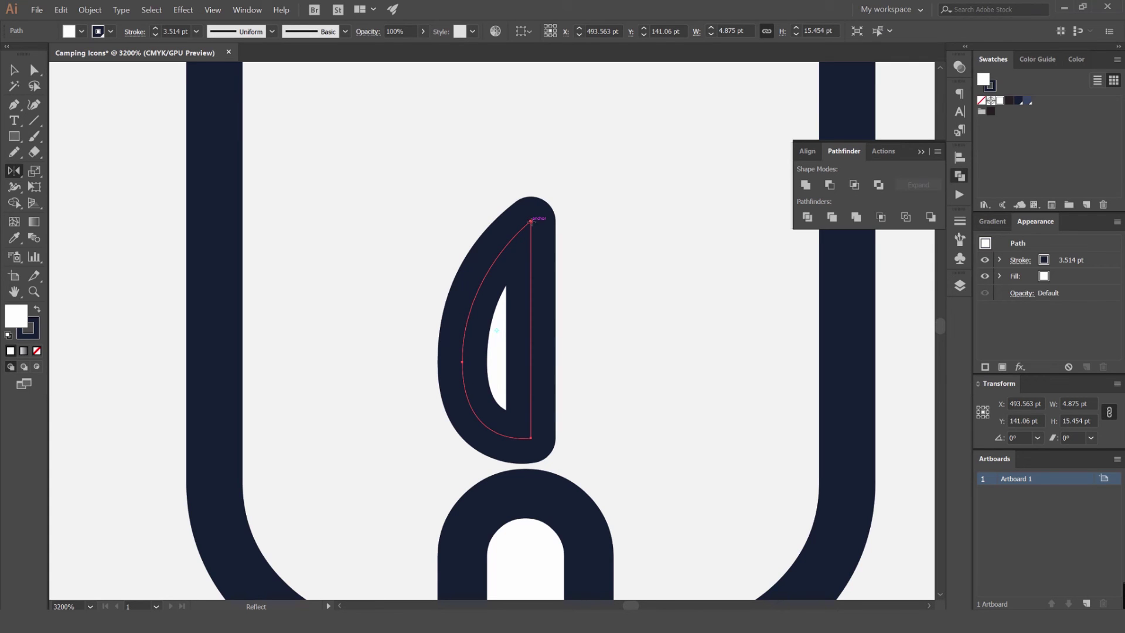
left_click(530, 221, "alt")
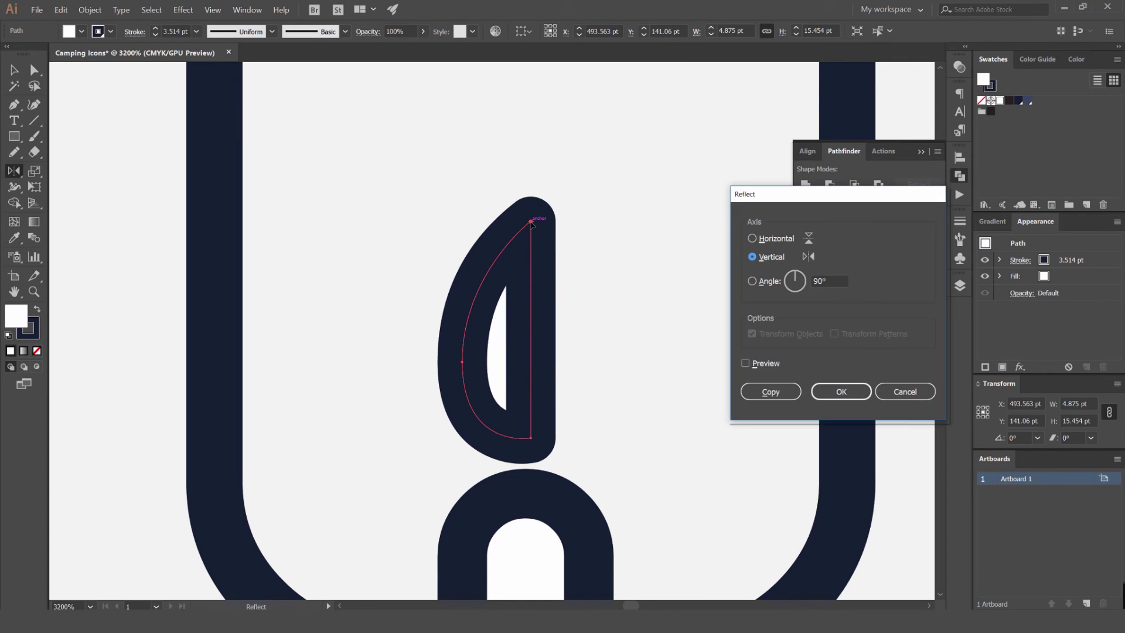
left_click_drag(746, 202, 655, 195)
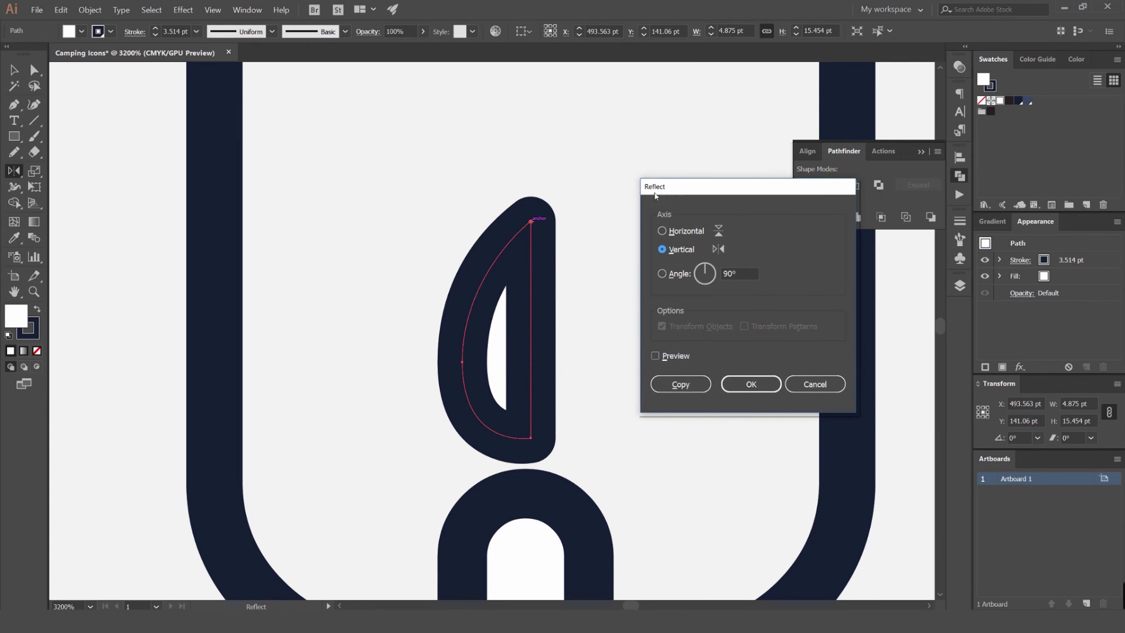
left_click(655, 356)
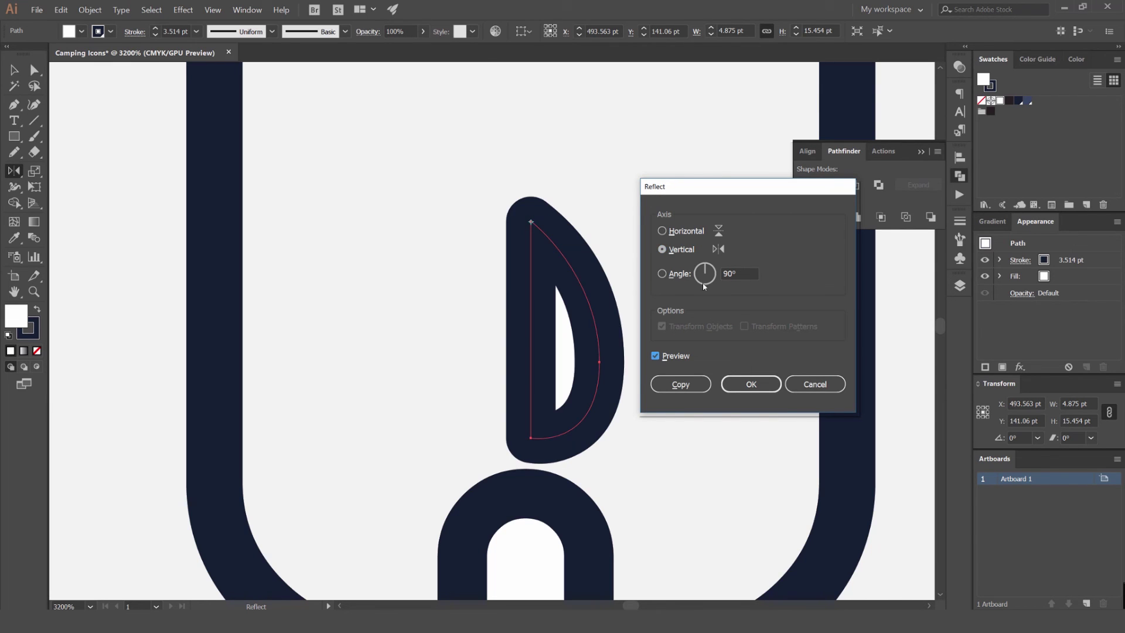
left_click(663, 231)
left_click(662, 249)
left_click(669, 234)
left_click(672, 251)
left_click(682, 384)
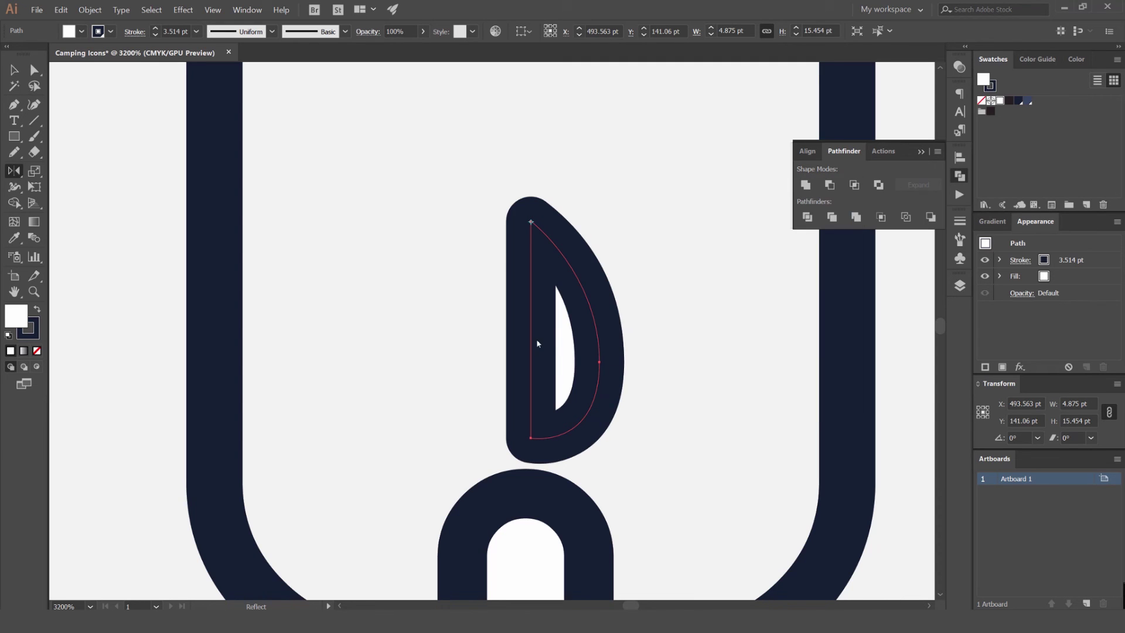
- Select both flame halves and unite them into a single shape
key("v")
left_click(622, 243)
left_click(578, 256)
left_click(491, 289, "shift")
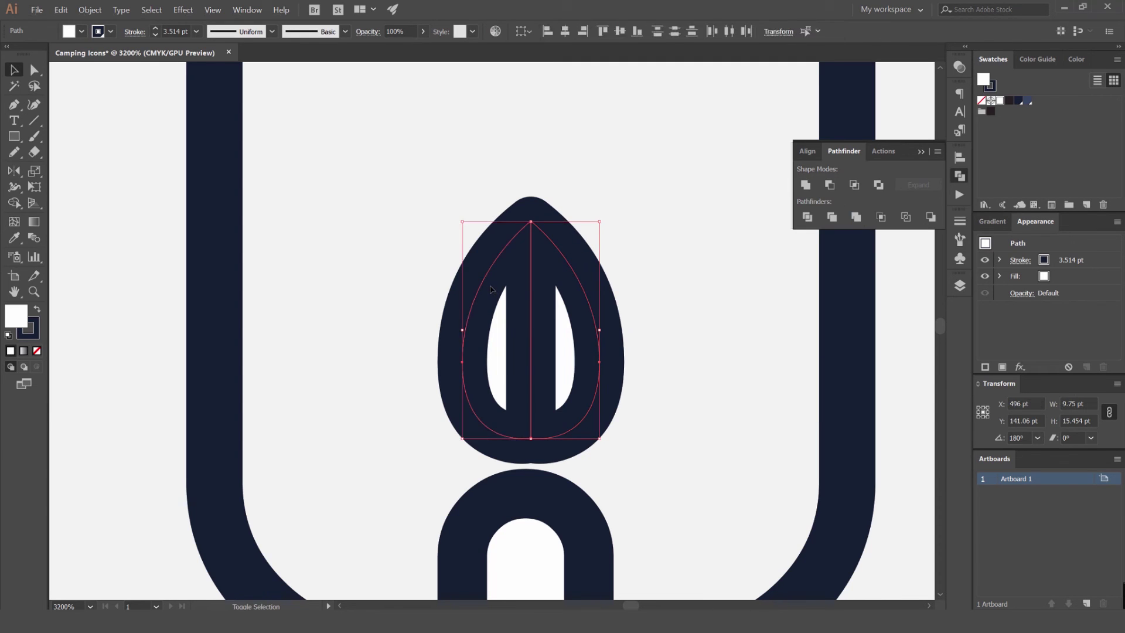
left_click(806, 185)
left_click(660, 243)
- Move the flame slightly upward to leave a clearer gap above the wick holder
key("ctrl+minus")
left_click(617, 241)
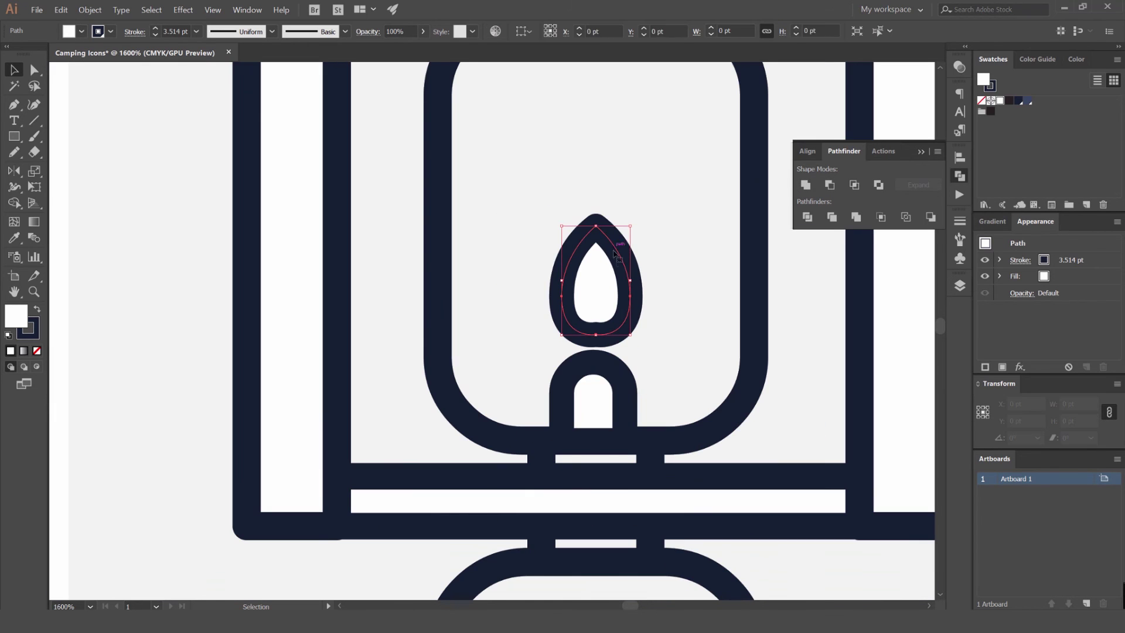
left_click_drag(617, 242, 617, 220)
left_click(667, 219)
scroll(659, 221, "down", 10)
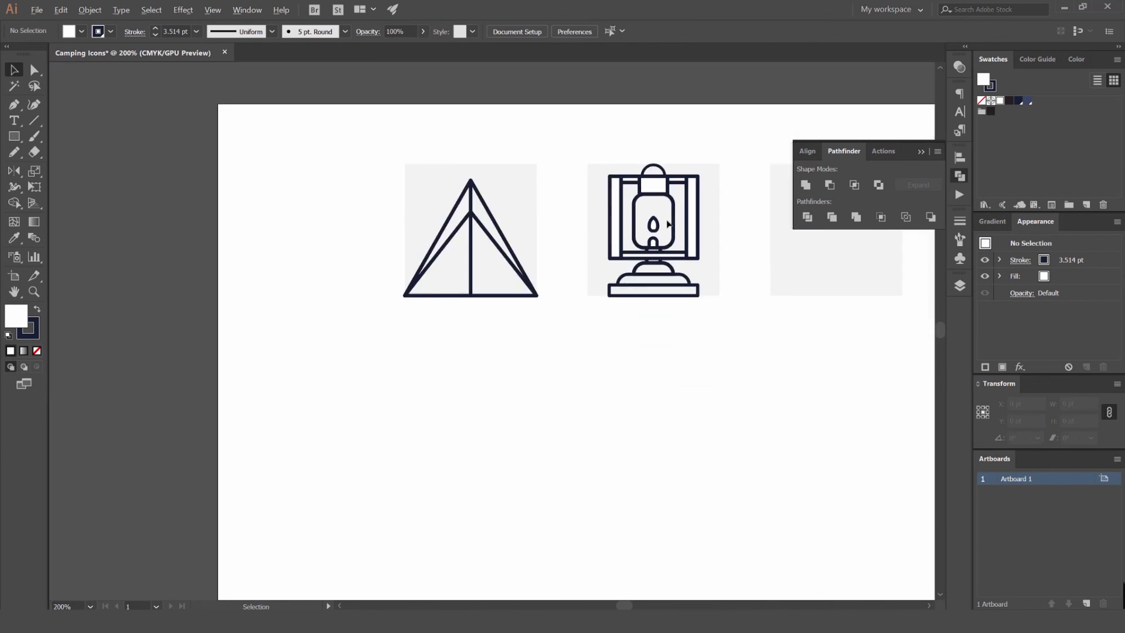
scroll(662, 217, "up", 4)
scroll(662, 217, "up", 2)
left_click_drag(627, 290, 626, 279)
- Try a 2 pt stroke on the flame and undo the change
left_click(155, 36)
left_click(155, 35)
left_click(188, 138)
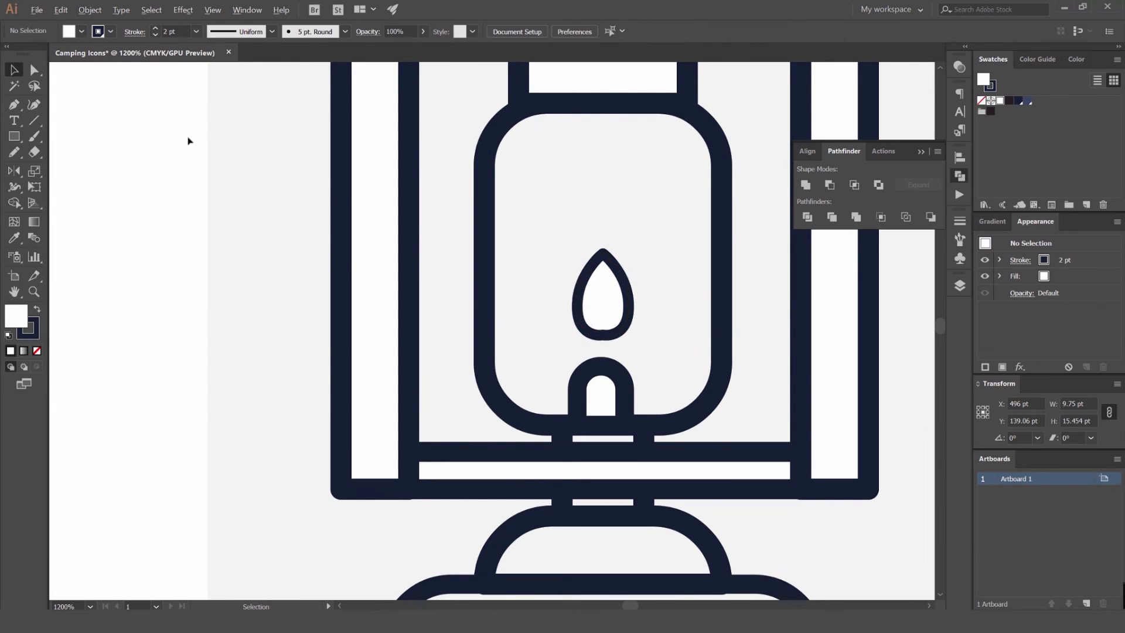
scroll(188, 138, "down", 5)
left_click_drag(189, 140, 286, 174)
scroll(285, 176, "up", 2)
key("ctrl+z")
key("ctrl+z")
- Select all the lantern parts and set their stroke weight to 4 pt
key("ctrl+a")
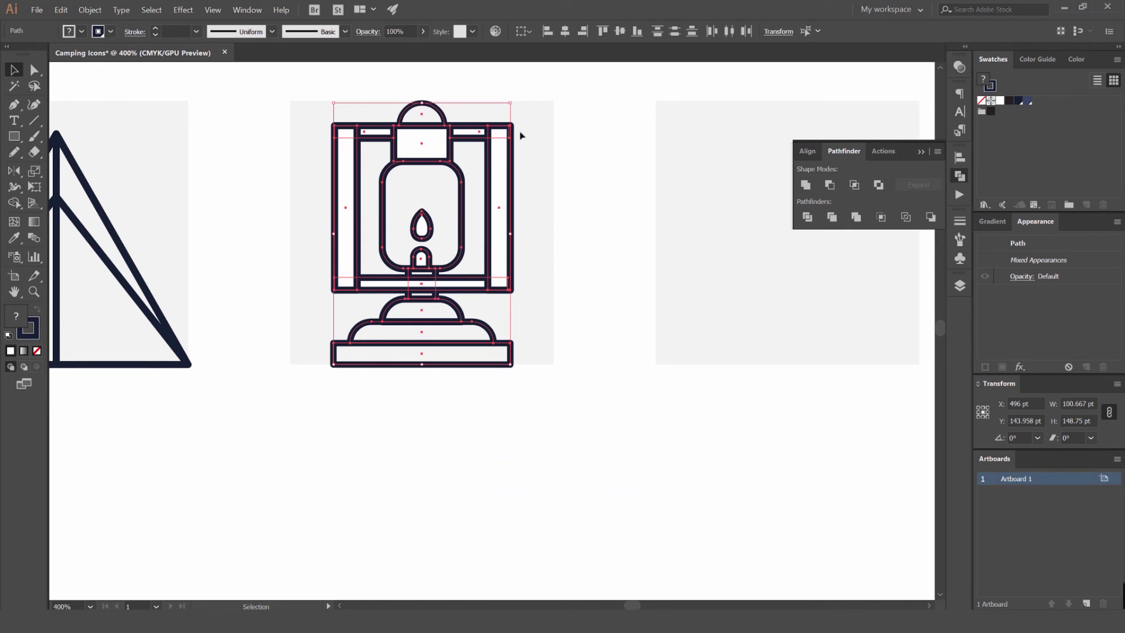
left_click(177, 31)
type("4")
key("Return")
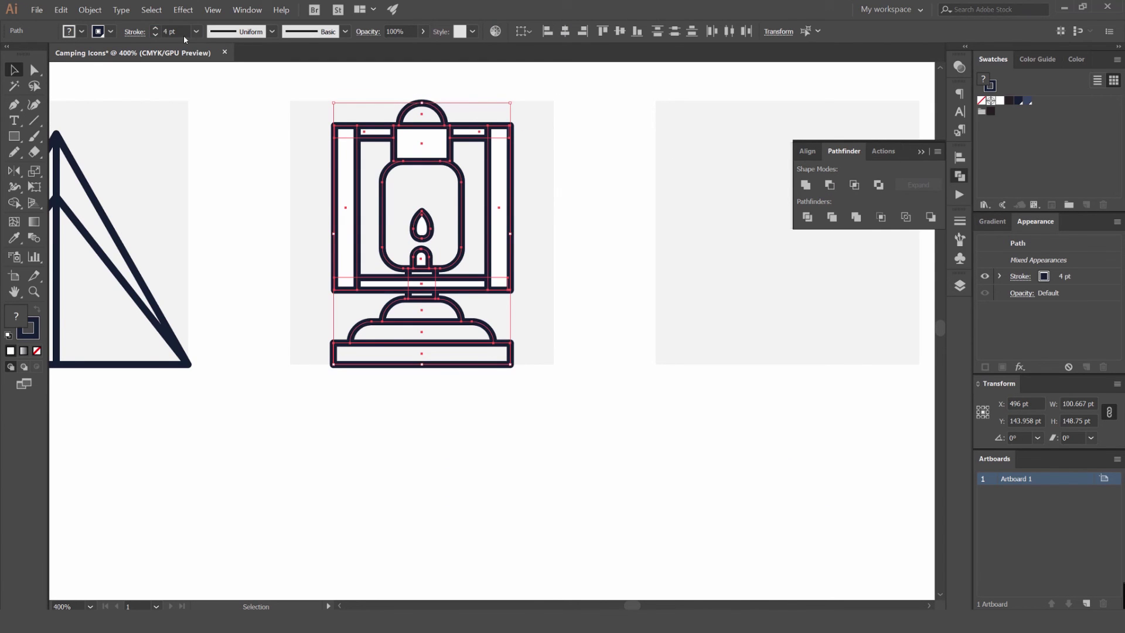
- Deselect the lantern parts, try moving the frame's lower crossbar slightly downward and undo the move
left_click(319, 186)
key("ctrl+minus")
scroll(497, 251, "up", 3)
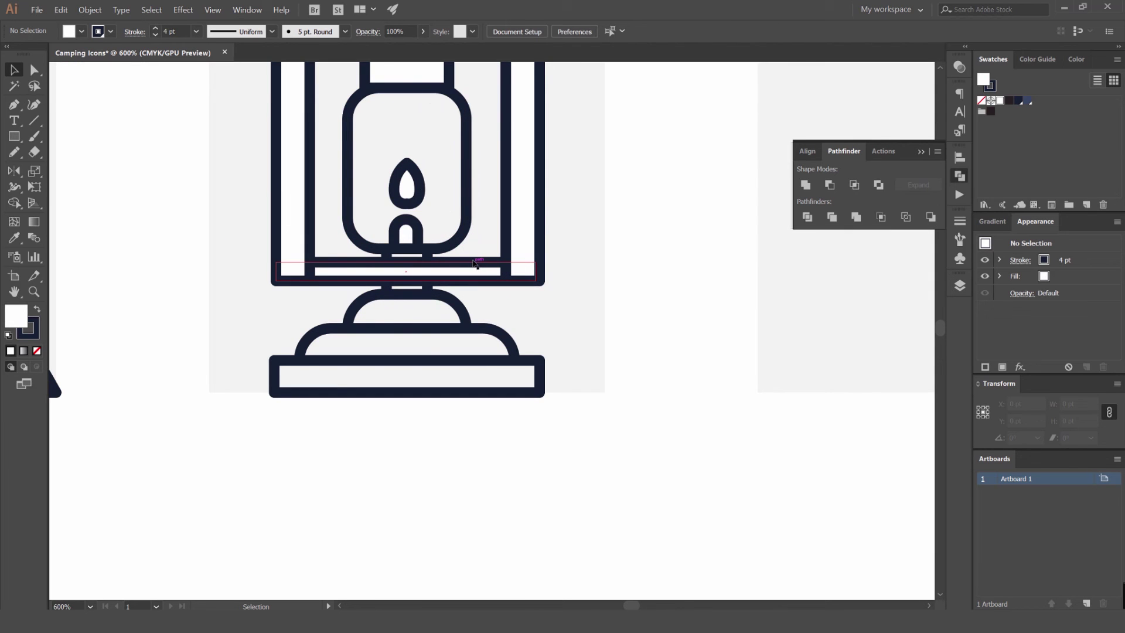
left_click(472, 266)
left_click_drag(407, 271, 407, 292)
left_click(575, 291)
key("ctrl+z")
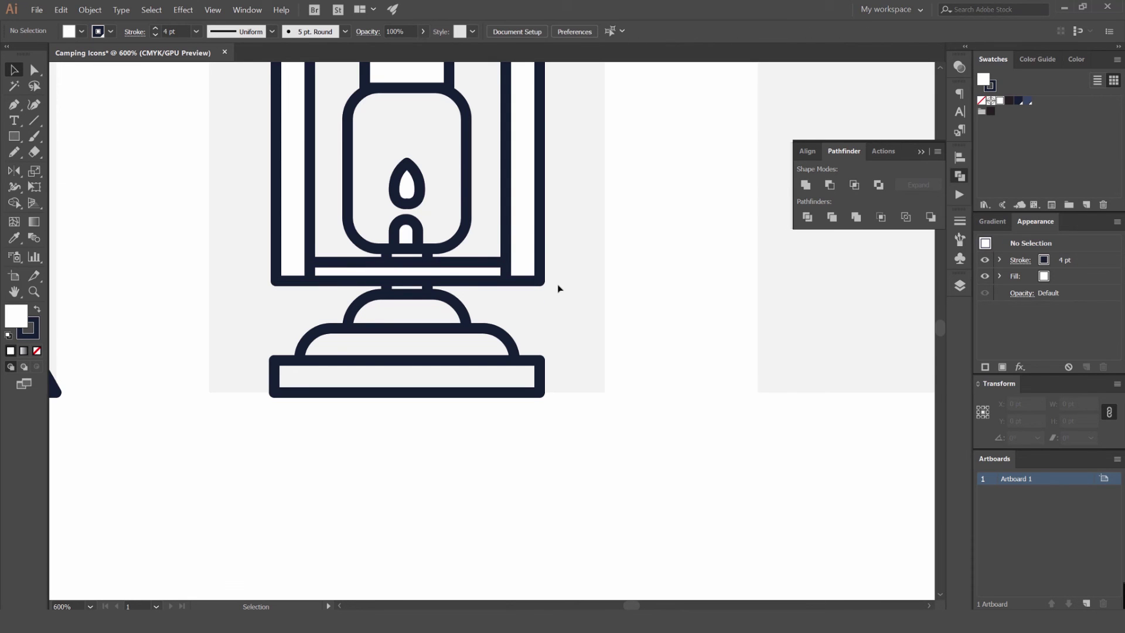
- Review the lantern icon up close and beside the tent icon, the reference photos and the empty grey squares
left_click_drag(581, 261, 631, 289)
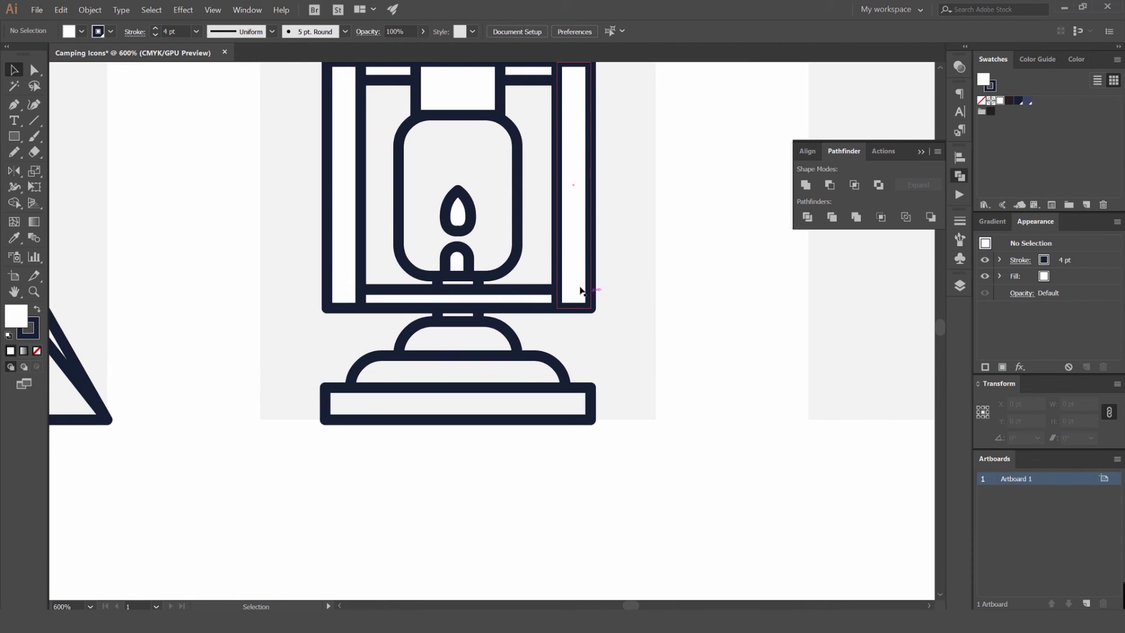
scroll(580, 290, "down", 7)
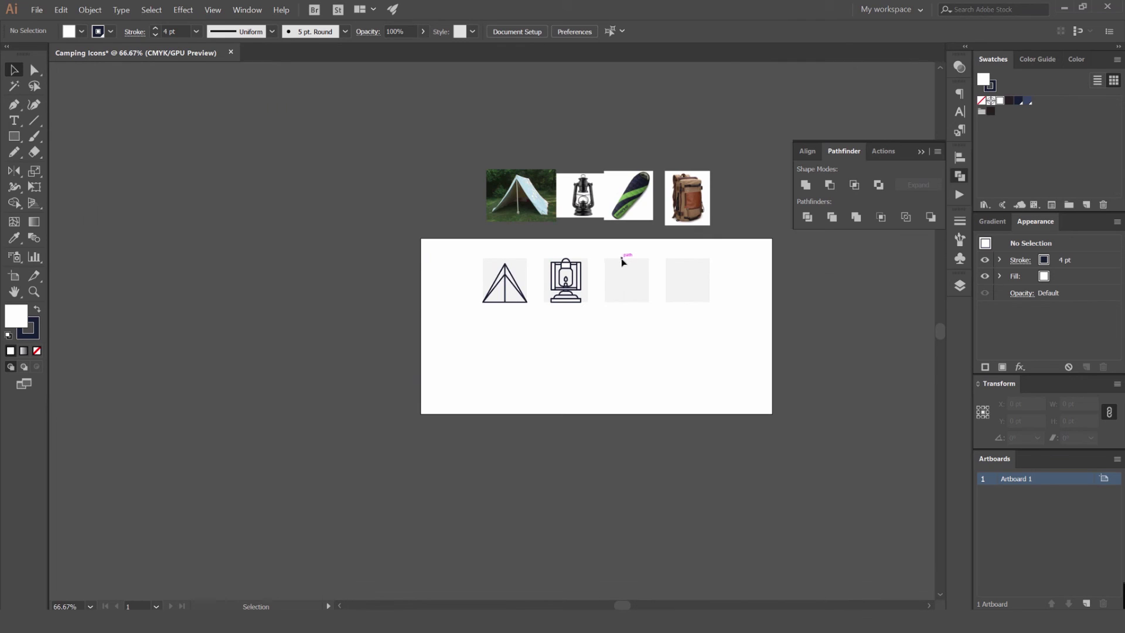
scroll(588, 281, "up", 4)
left_click_drag(593, 286, 588, 287)
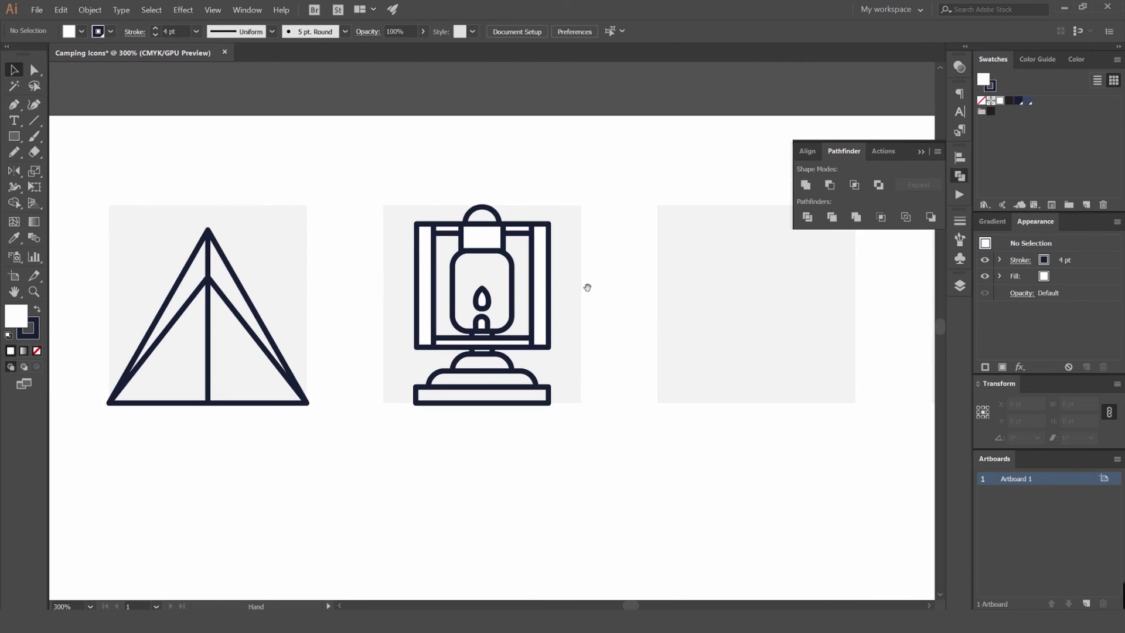
scroll(610, 289, "down", 2)
scroll(616, 286, "down", 2)
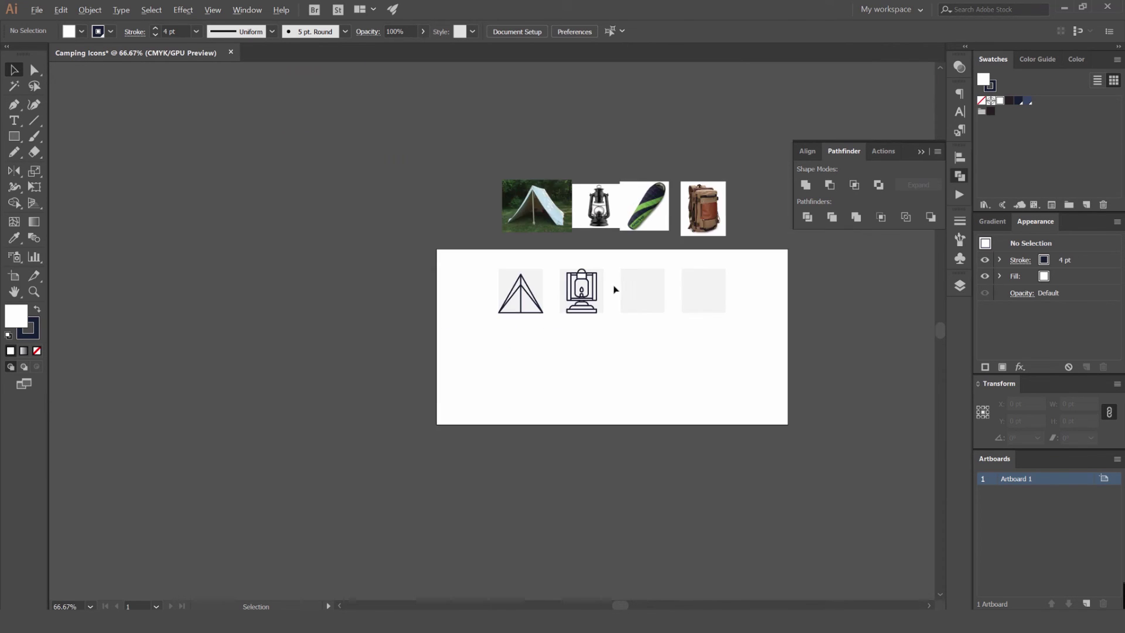
scroll(619, 286, "up", 3)
left_click_drag(632, 284, 506, 299)
scroll(506, 300, "down", 2)
left_click_drag(572, 286, 556, 303)
scroll(556, 307, "up", 4)
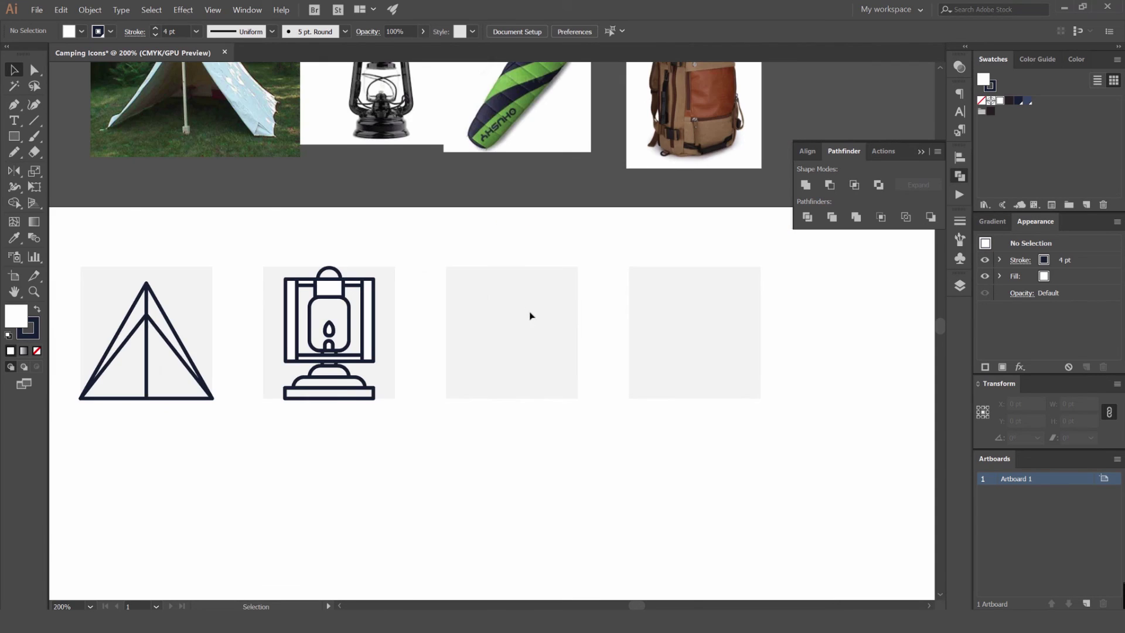